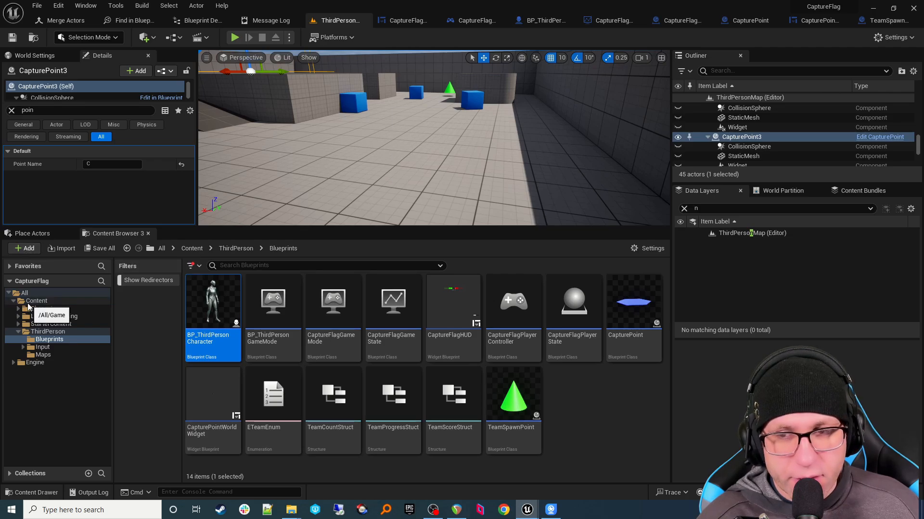
Step: Add the First Person feature pack to the CaptureFlag project from the Content Browser
drag(28, 300, 35, 297)
click(31, 251)
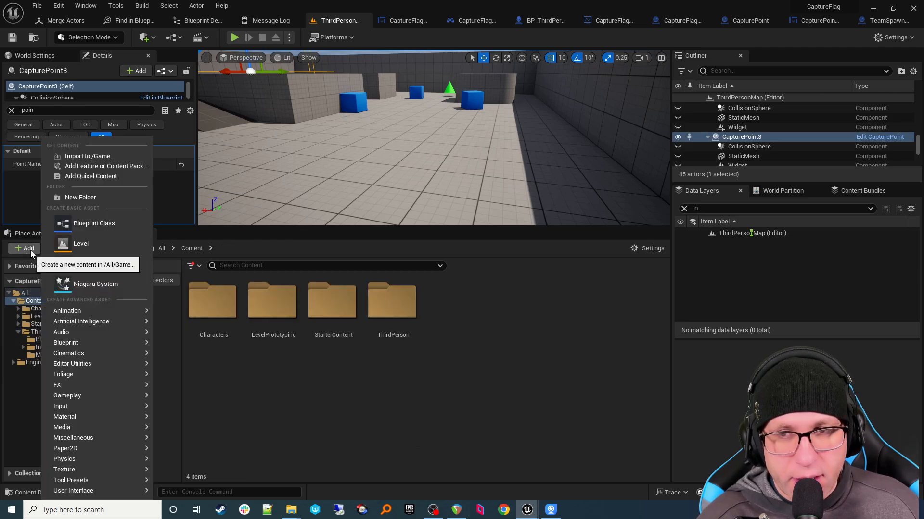
click(90, 166)
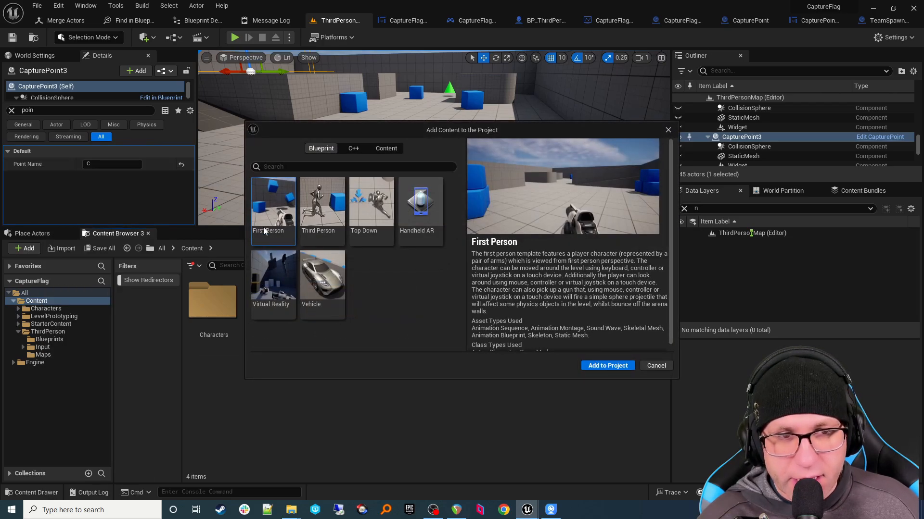
click(616, 366)
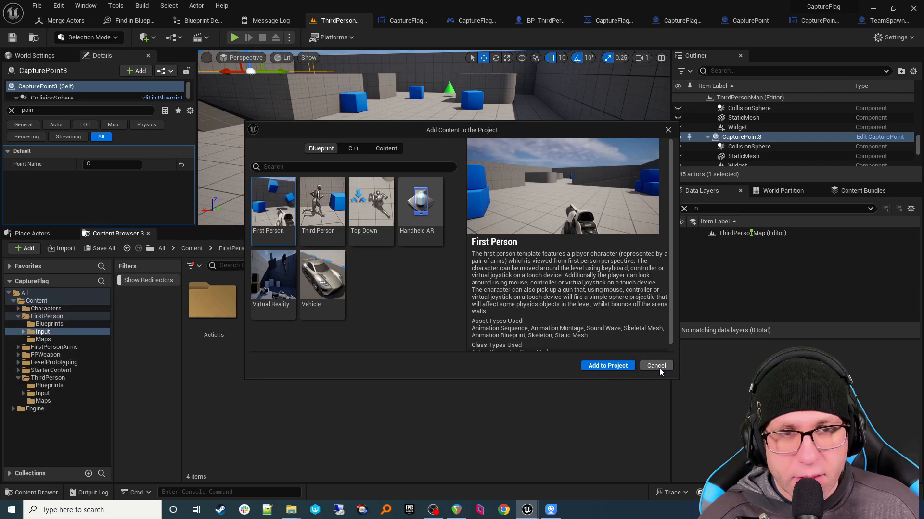
Step: Browse the new FirstPerson folder, then bring up the Epic Games Launcher
click(53, 324)
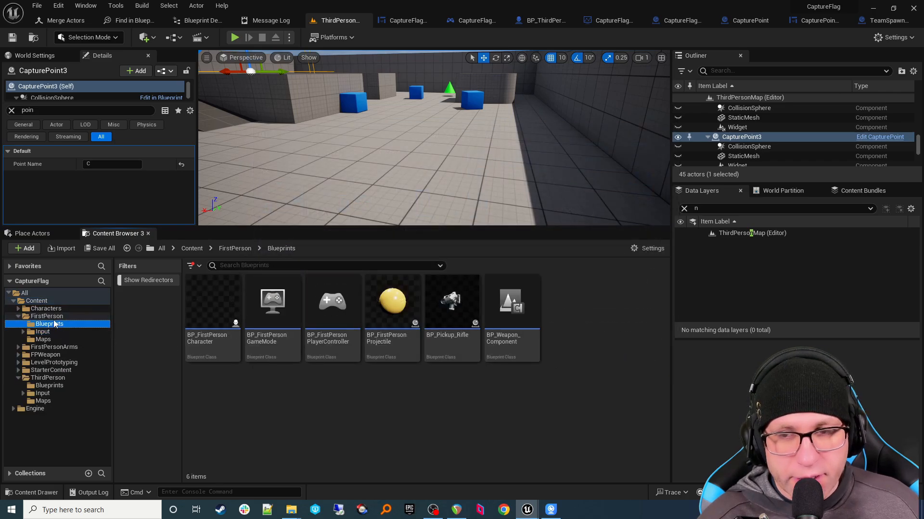
click(53, 317)
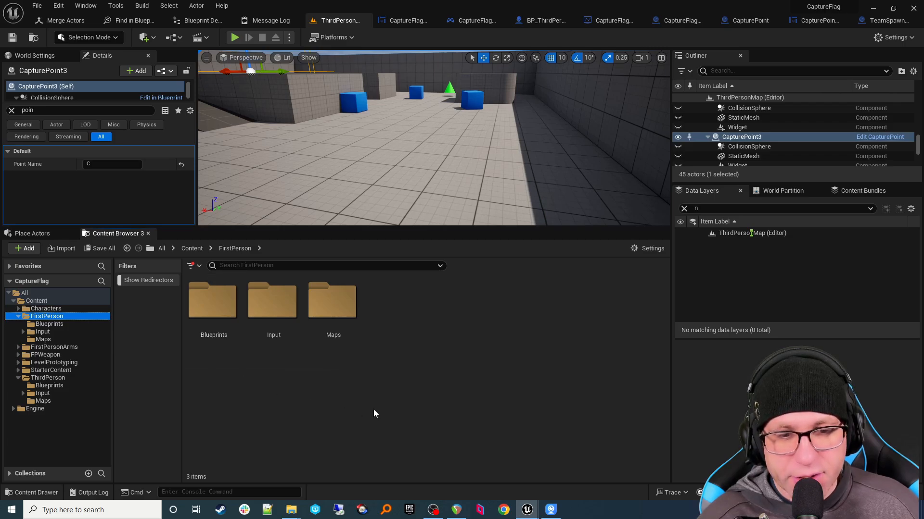
click(410, 510)
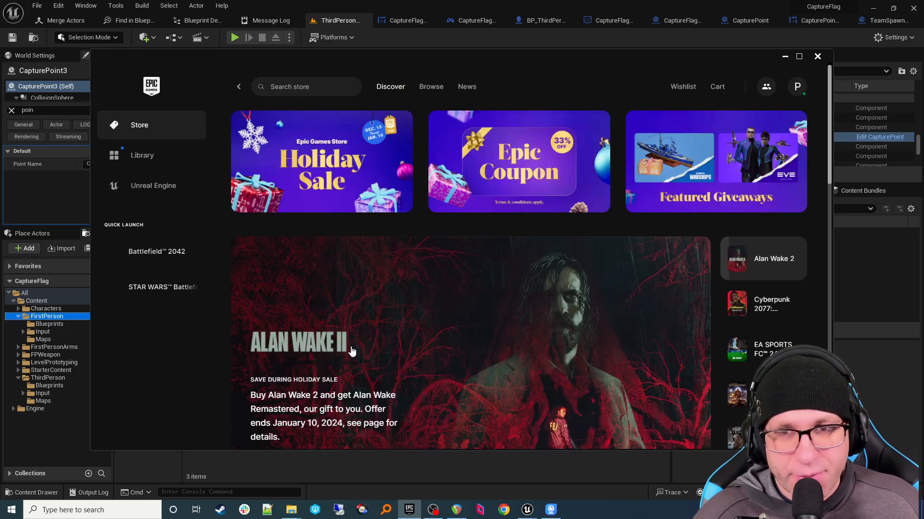
Step: Go to the Unreal Engine Marketplace in the launcher
click(174, 164)
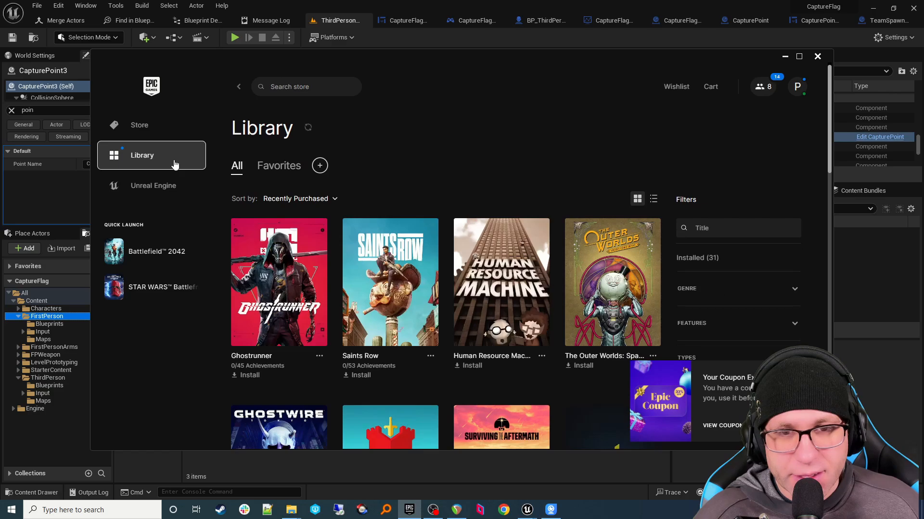
click(171, 189)
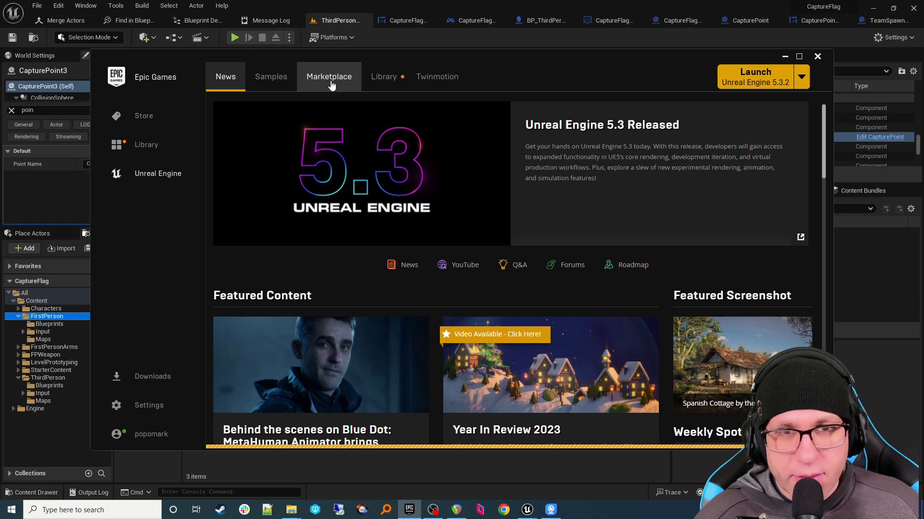
click(330, 86)
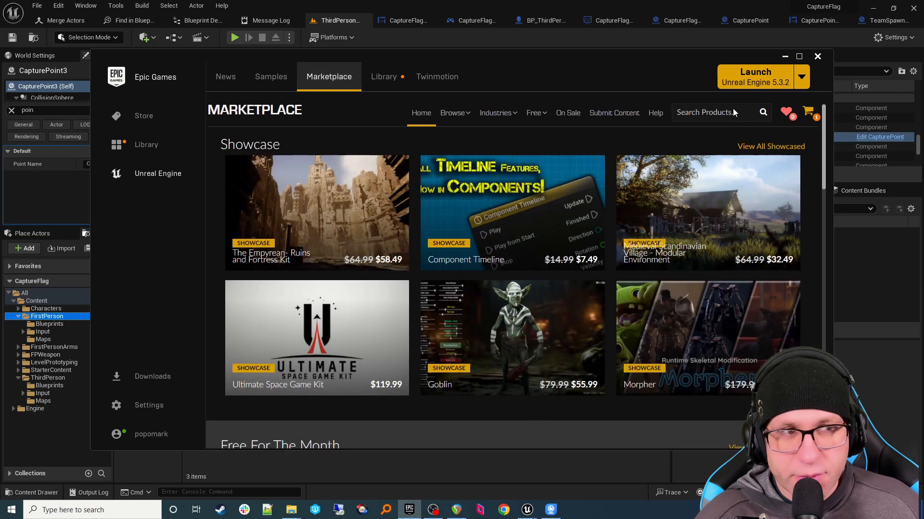
Step: Search the Marketplace for 'animation starter' and open the Animation Starter Pack page
click(731, 111)
text(anim)
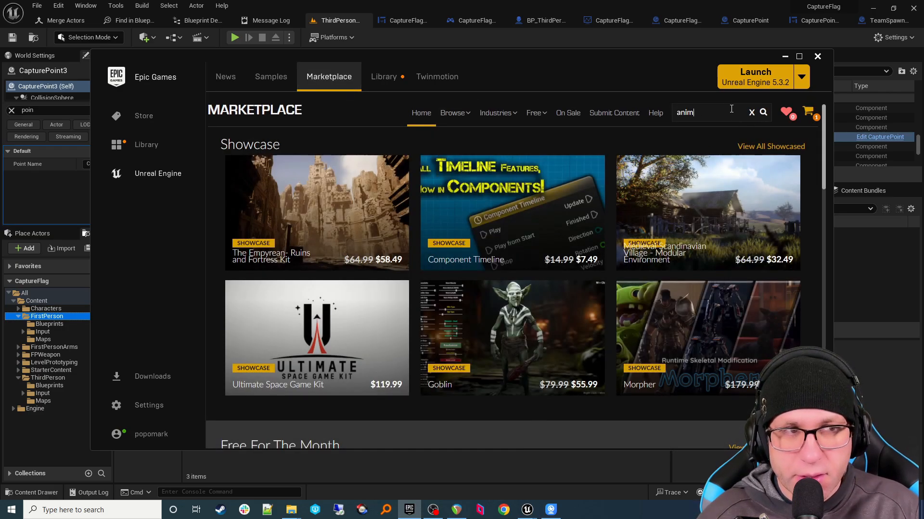
text(s)
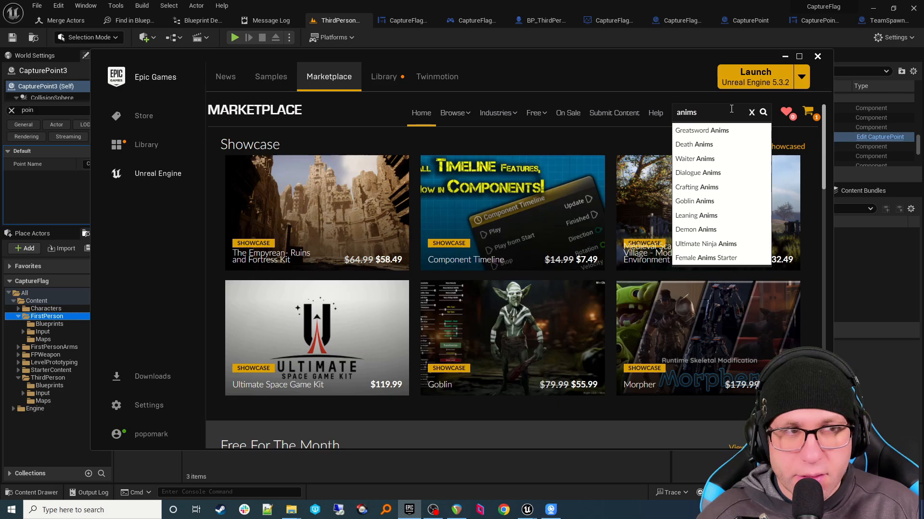
key(BackSpace)
key(BackSpace)
text(maion)
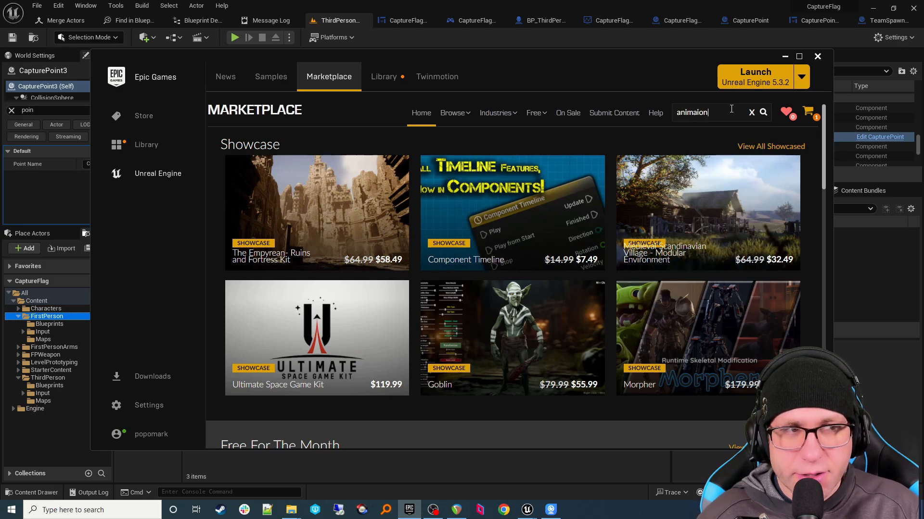
key(BackSpace)
key(BackSpace)
key(BackSpace)
text(tion )
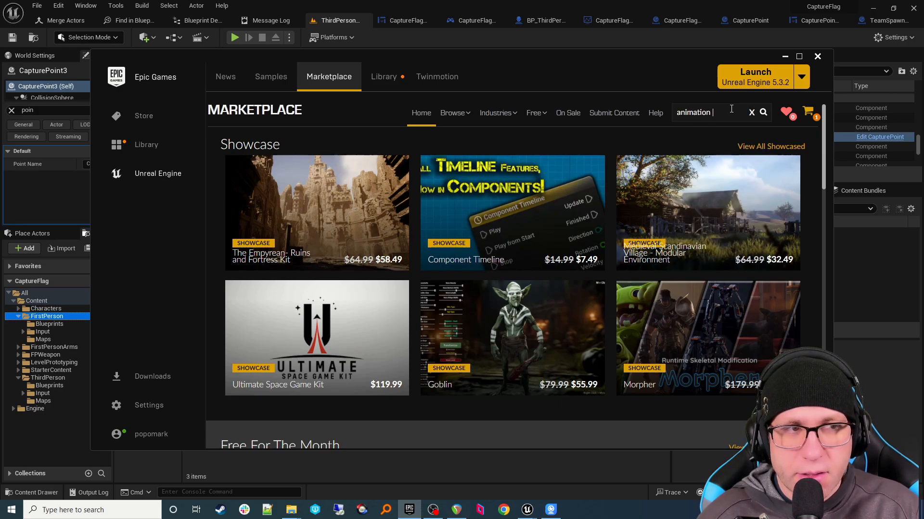
text(starter)
key(Return)
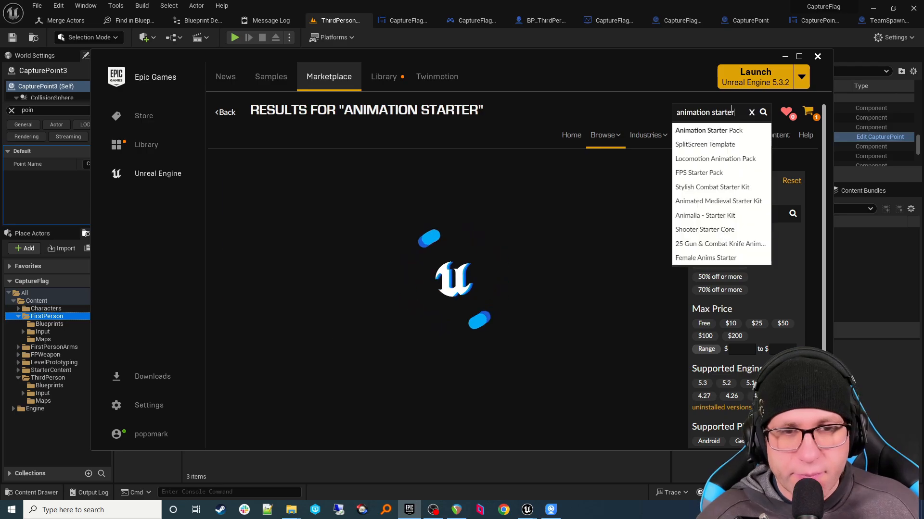
click(306, 194)
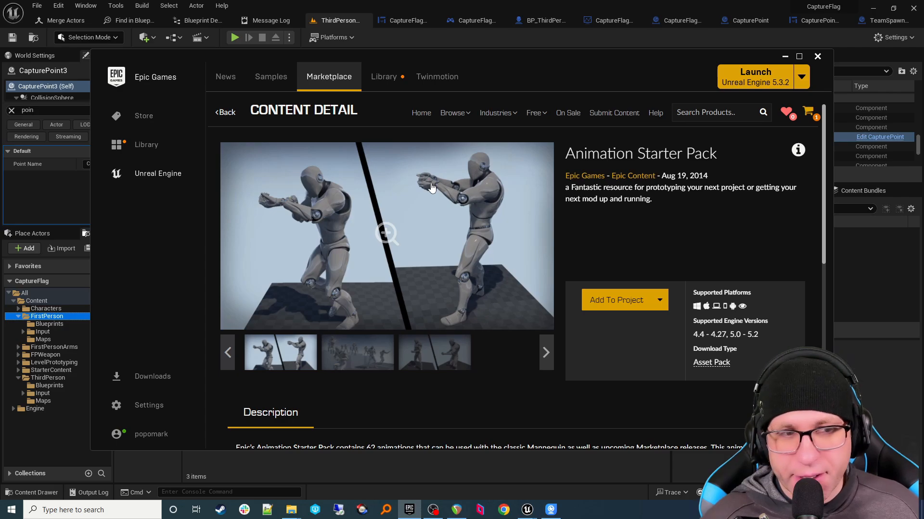
Step: Pick CaptureFlag as the Animation Starter Pack's target project, with all projects shown
click(603, 302)
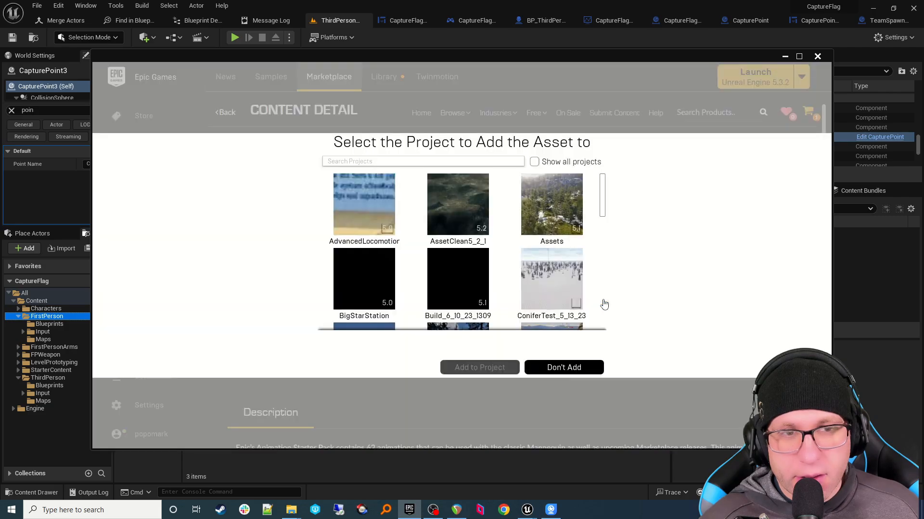
click(391, 160)
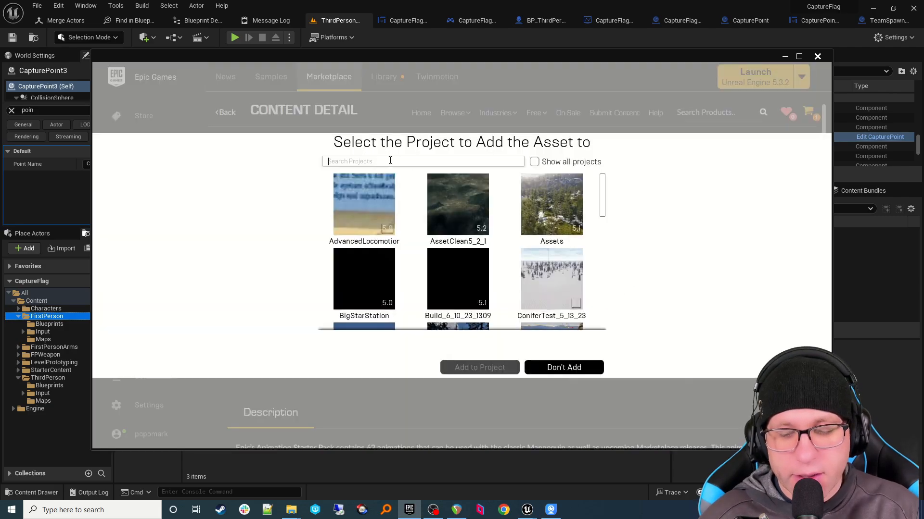
text(captur)
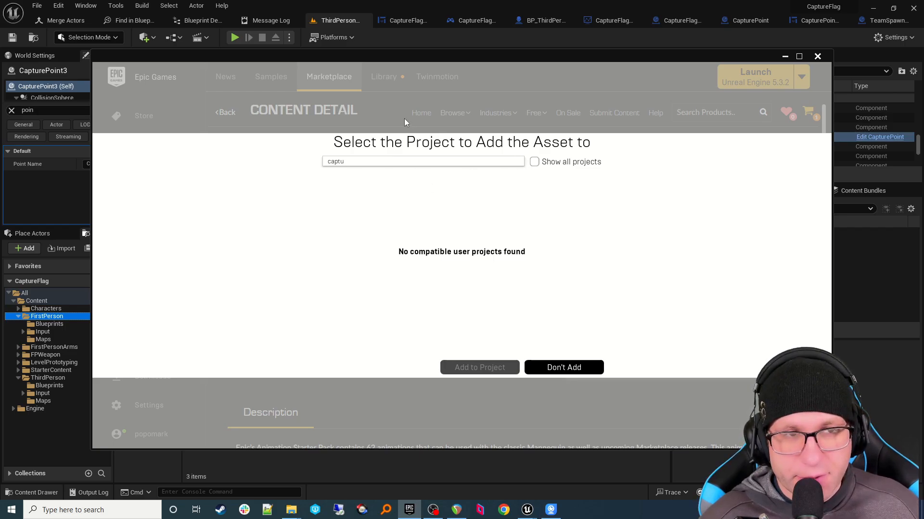
click(535, 162)
click(425, 204)
drag(508, 71, 729, 82)
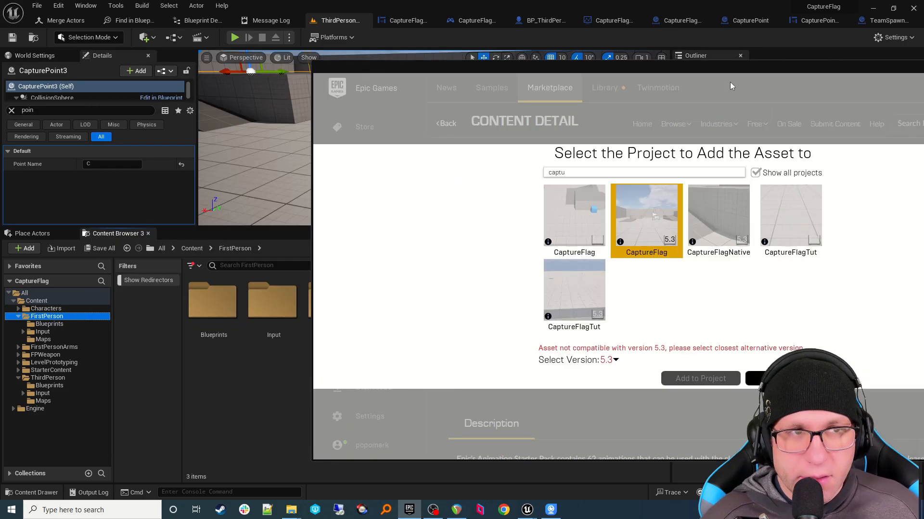
drag(663, 65, 459, 56)
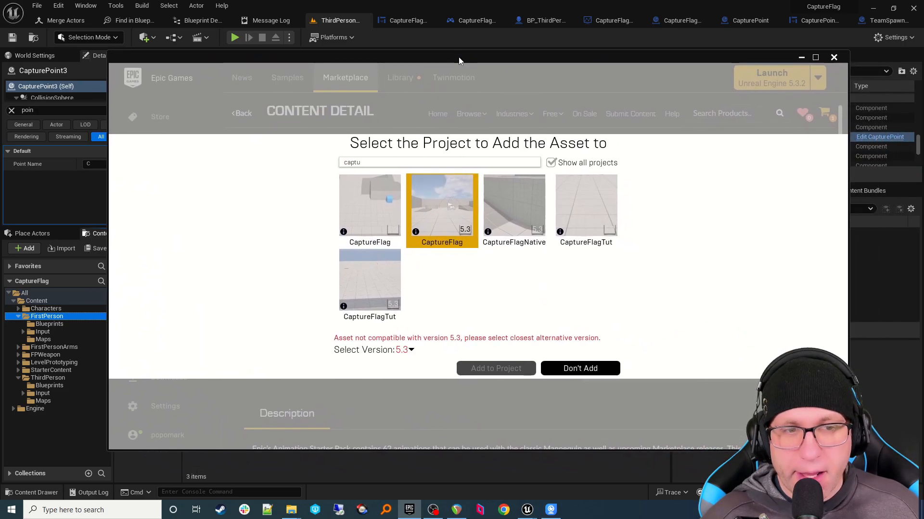
Step: Set the pack version to 5.2 and add it to CaptureFlag
click(410, 351)
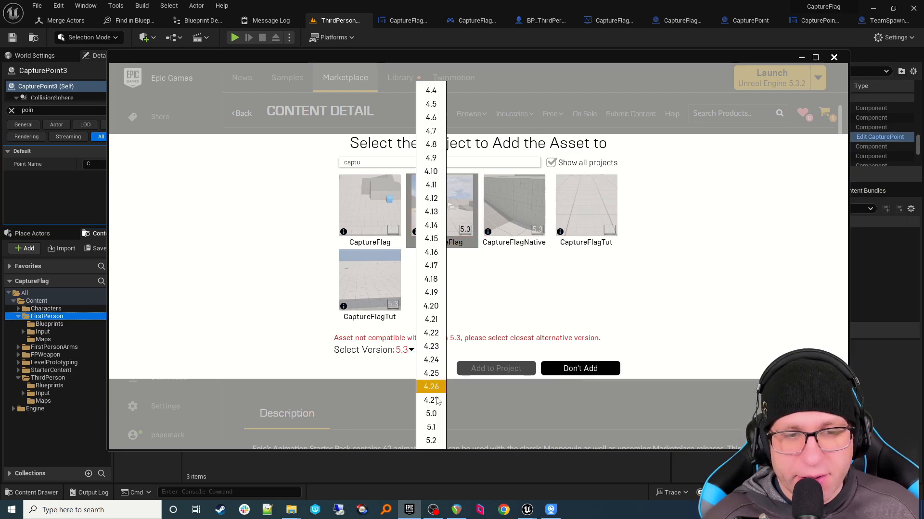
click(438, 441)
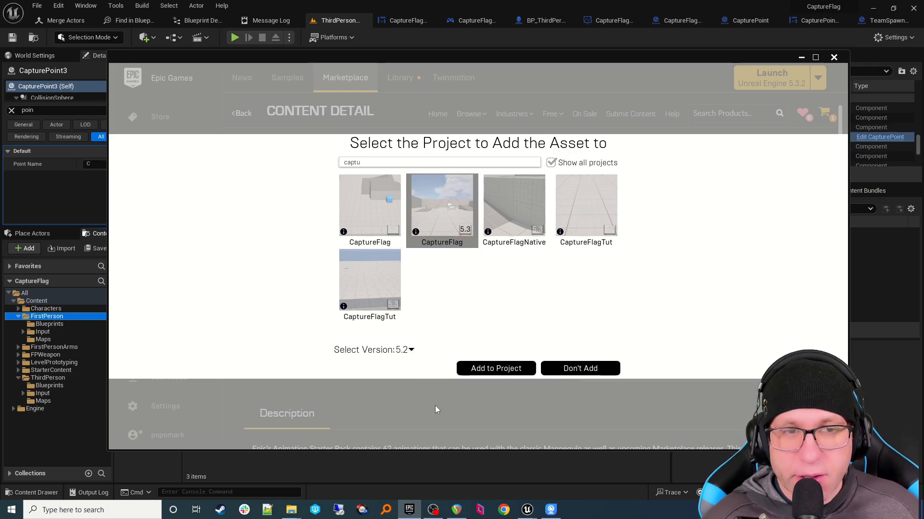
click(468, 370)
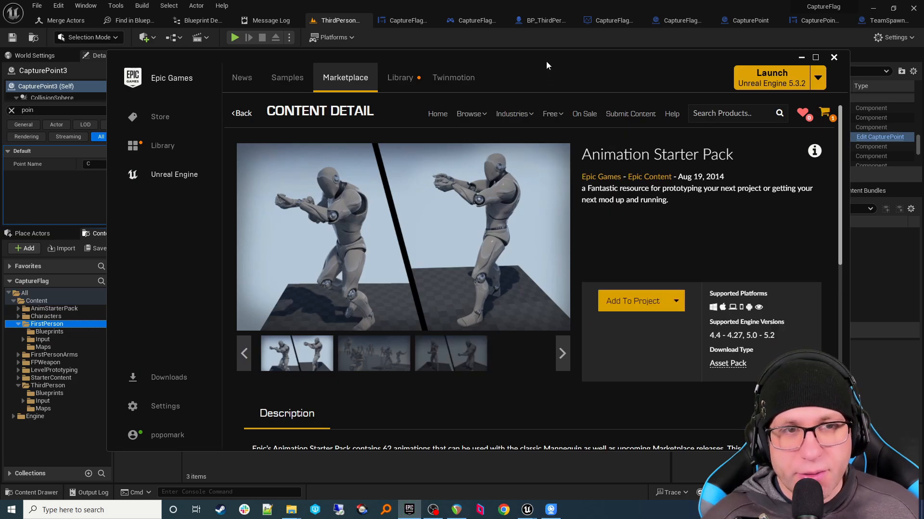
mouse_move(547, 62)
mouse_down()
mouse_move(559, 67)
mouse_move(537, 66)
mouse_up()
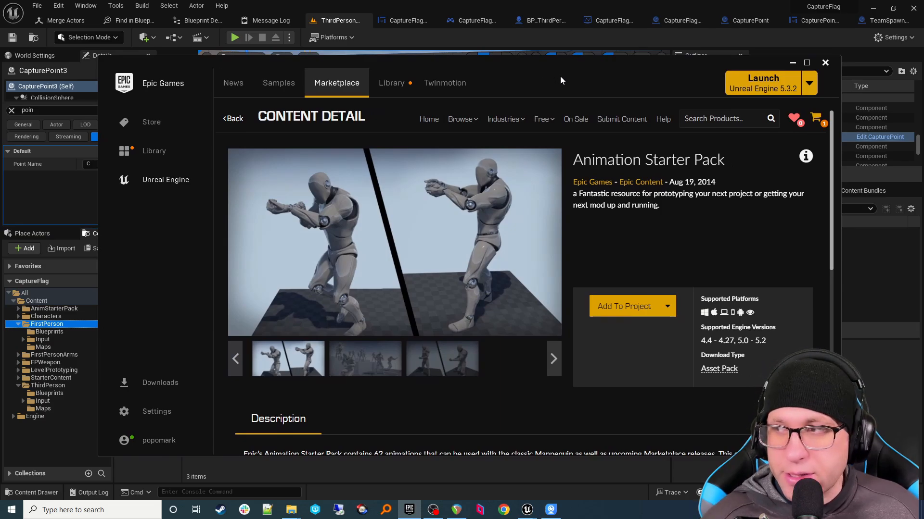
Step: Minimize the launcher and list the 68 assets in the AnimStarterPack folder
click(792, 63)
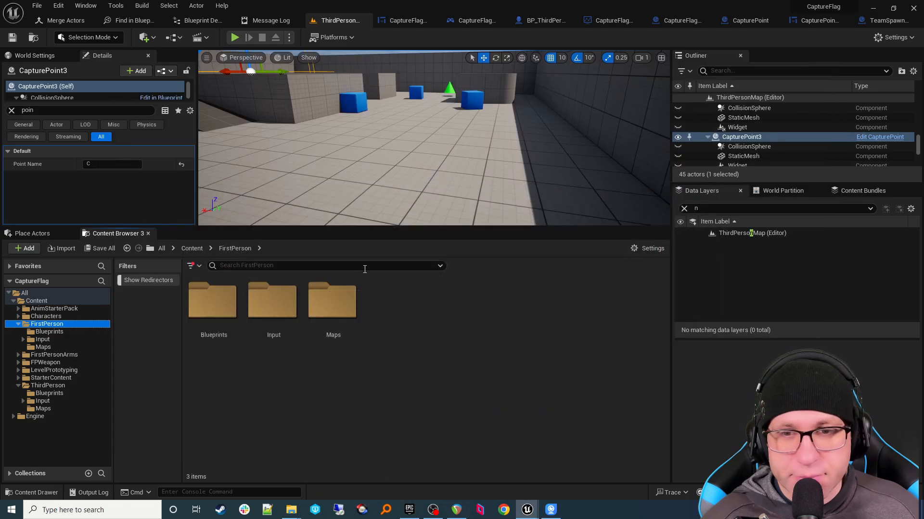
click(72, 309)
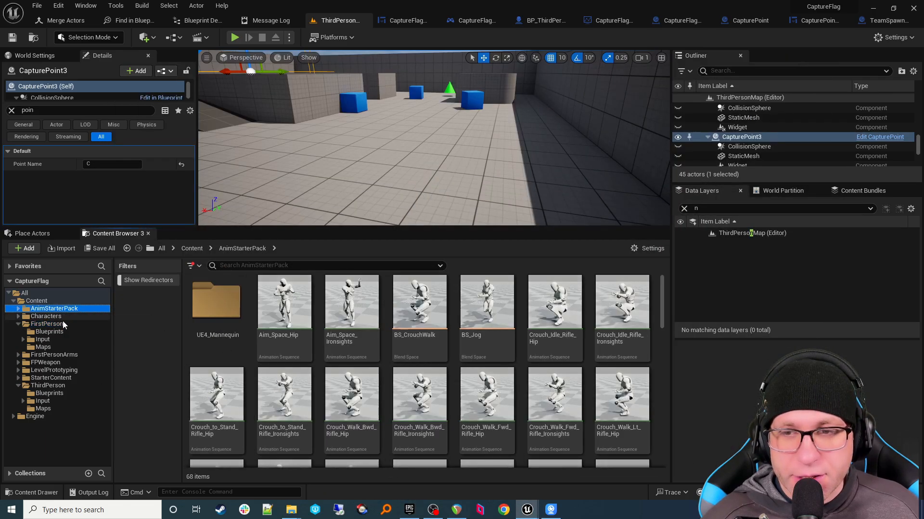
click(63, 322)
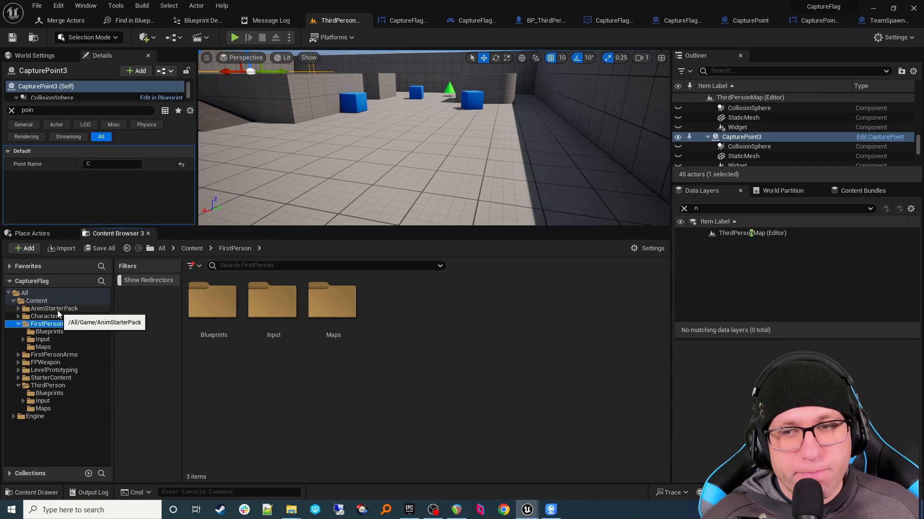
click(57, 311)
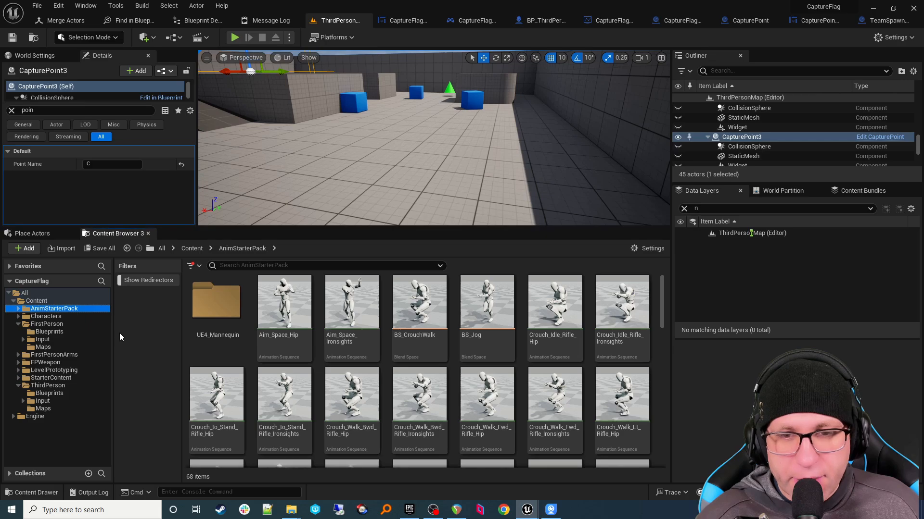
Step: Create a Retargets folder inside AnimStarterPack, then open the ThirdPerson content folder
scroll(354, 354, down, 10)
click(354, 355)
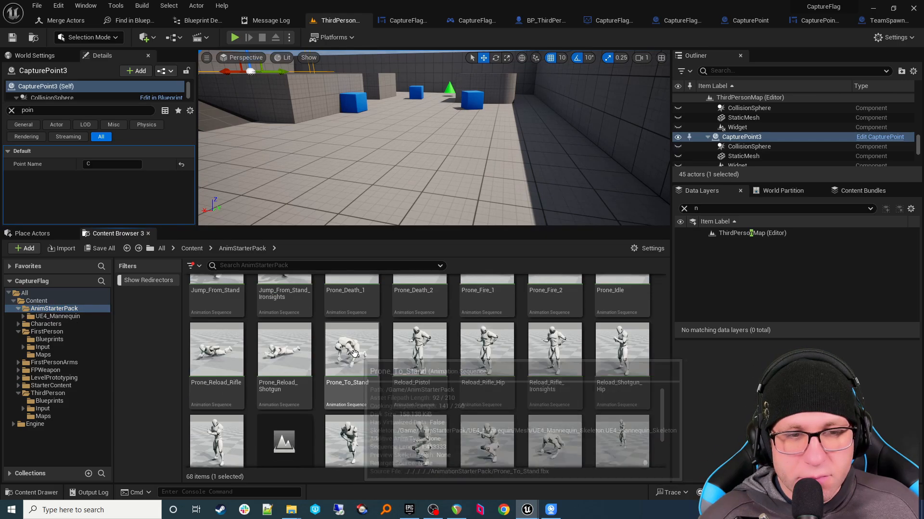
scroll(354, 355, down, 3)
right_click(541, 403)
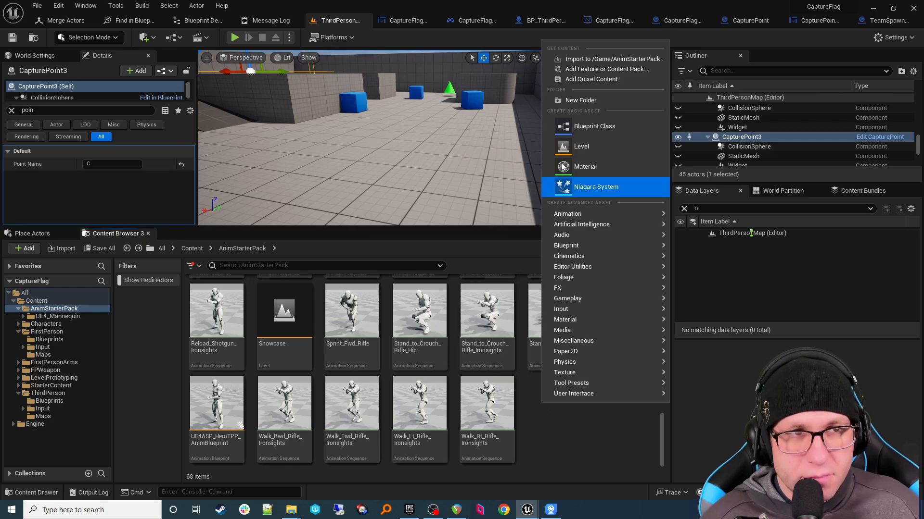
click(591, 100)
text(R)
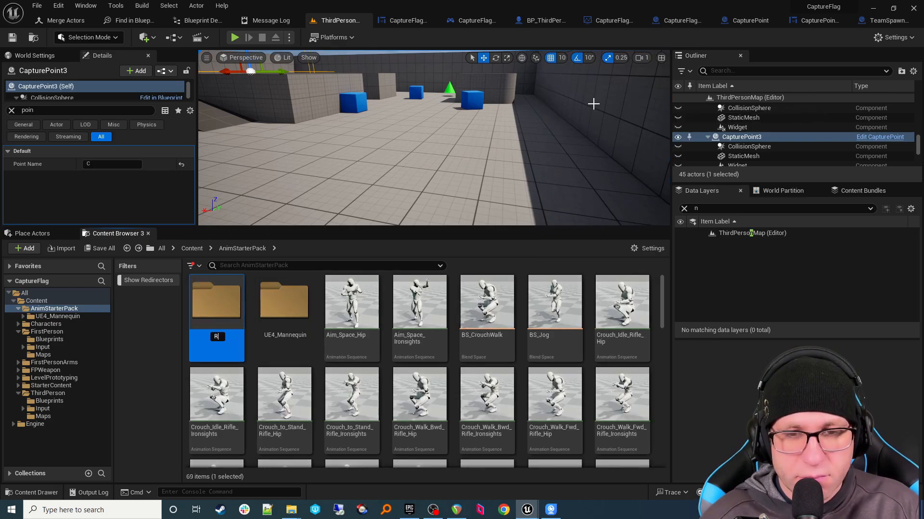
text(etargets)
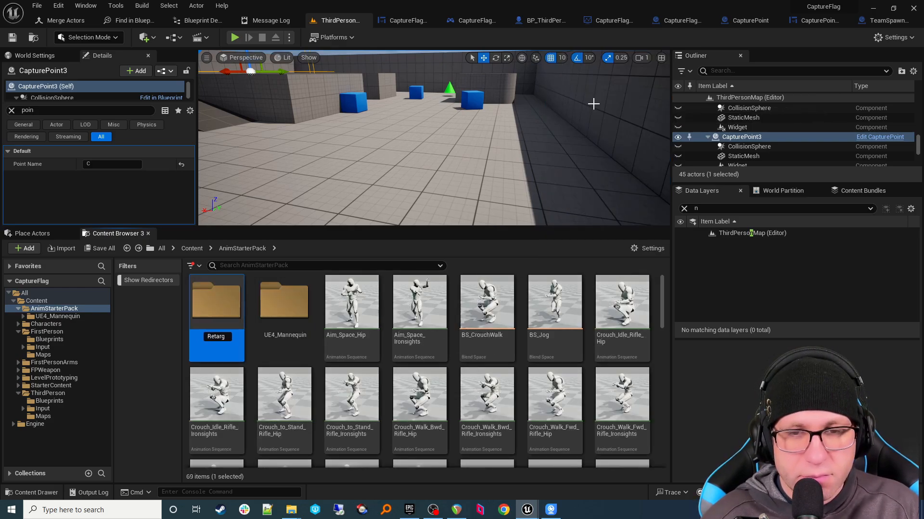
key(Return)
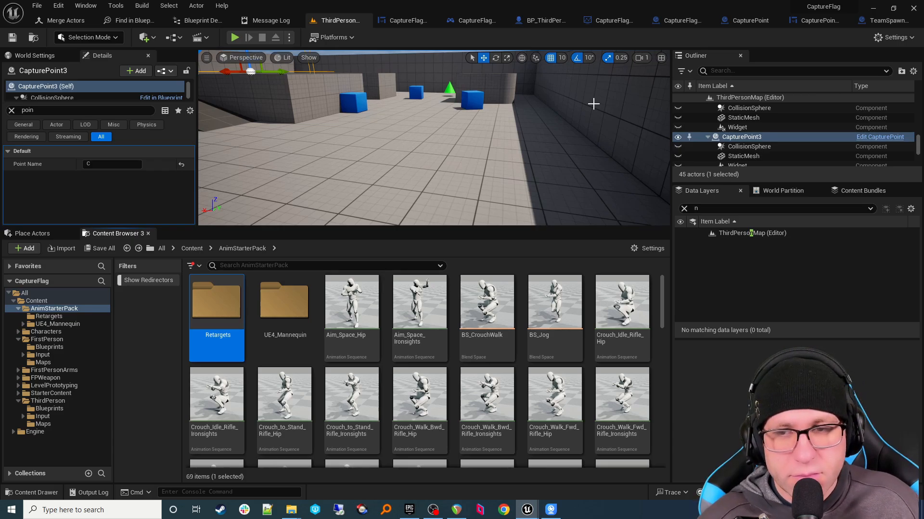
text(retarg)
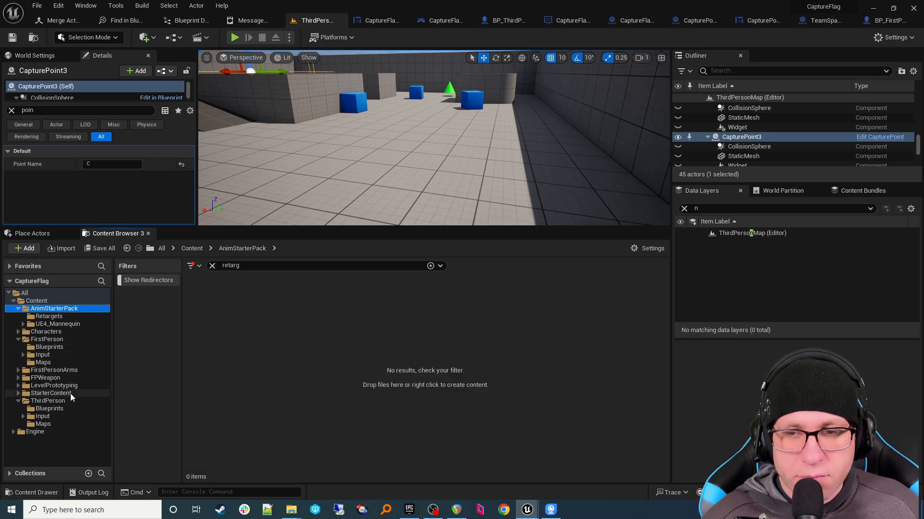
click(85, 400)
Step: Open BP_ThirdPersonCharacter and browse from its Mesh to SKM_Quinn_Simple in the Meshes folder
click(212, 266)
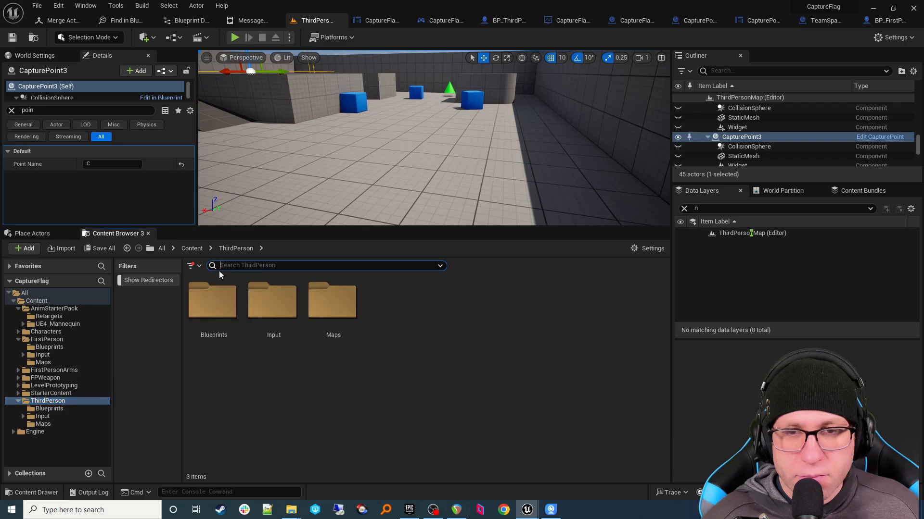
double_click(214, 303)
double_click(225, 350)
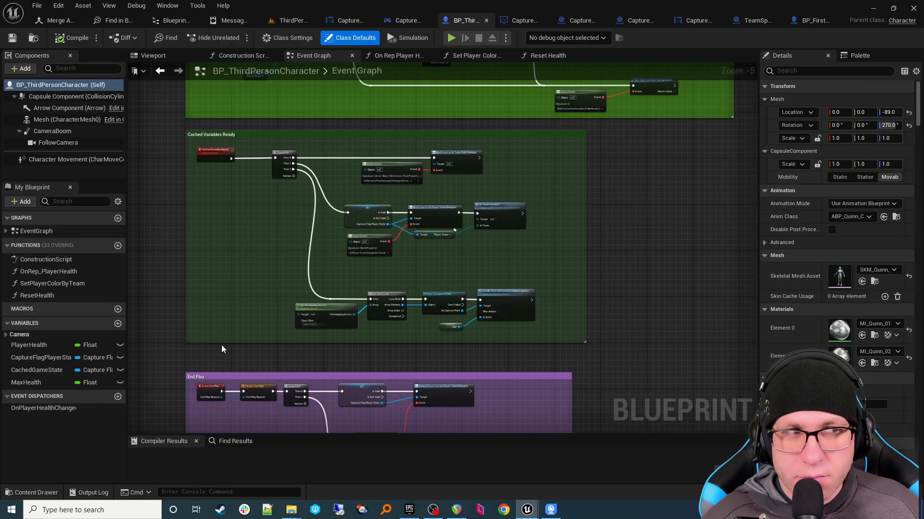
click(68, 122)
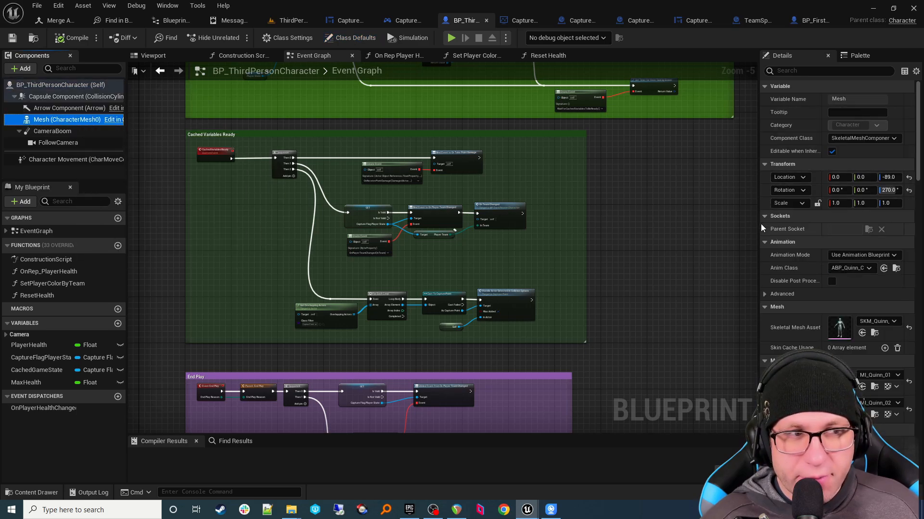
drag(761, 224, 647, 225)
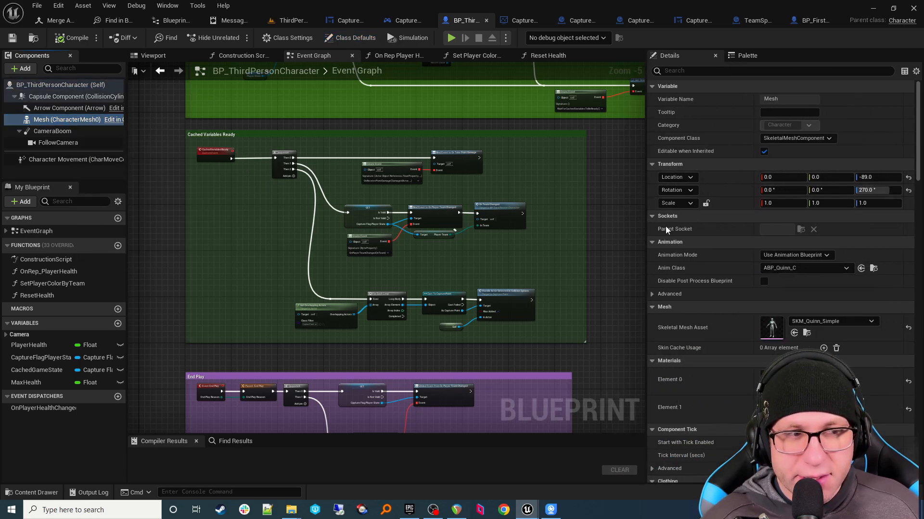
click(807, 333)
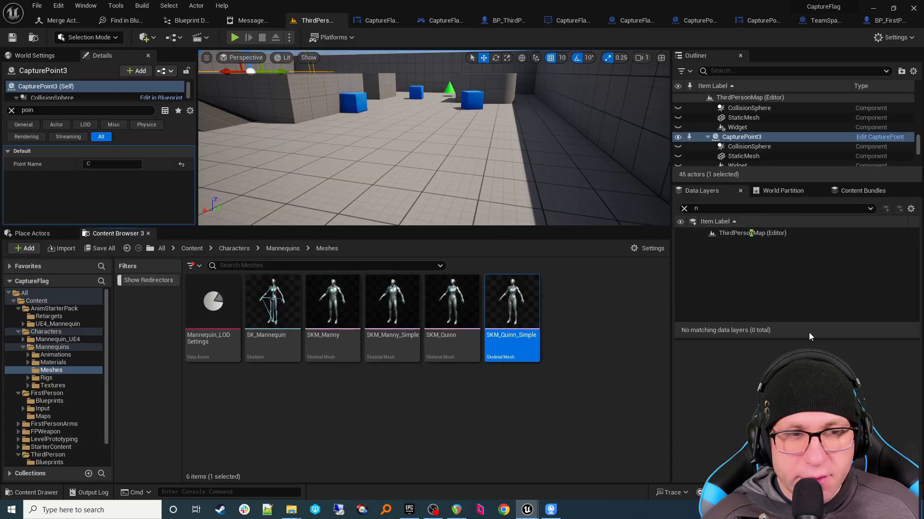
right_click(534, 339)
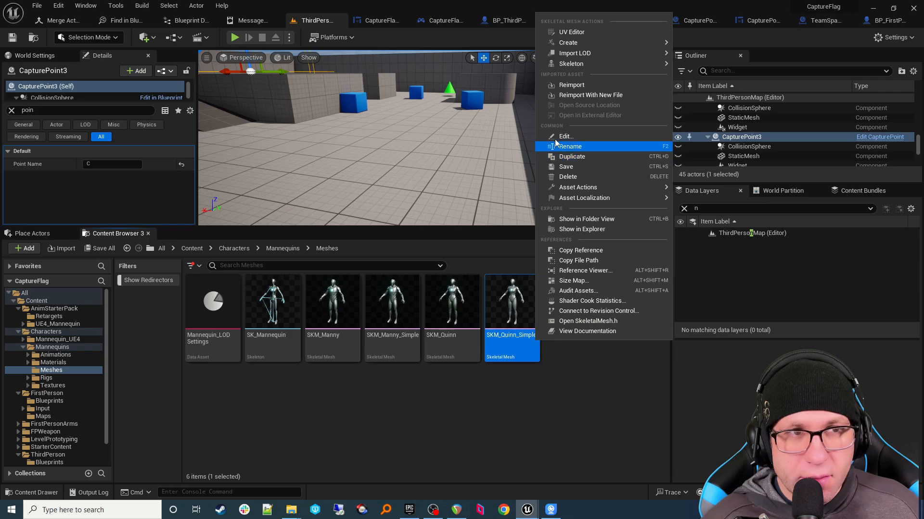
Step: Find SKM_Quinn_Simple's skeleton and rename SK_Mannequin to SK_Mannequin_CF
mouse_move(659, 63)
click(714, 99)
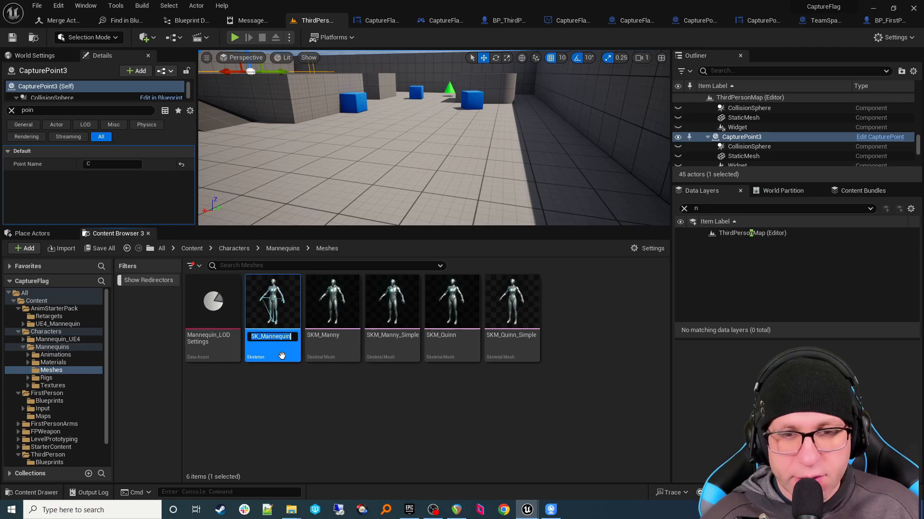
key(F2)
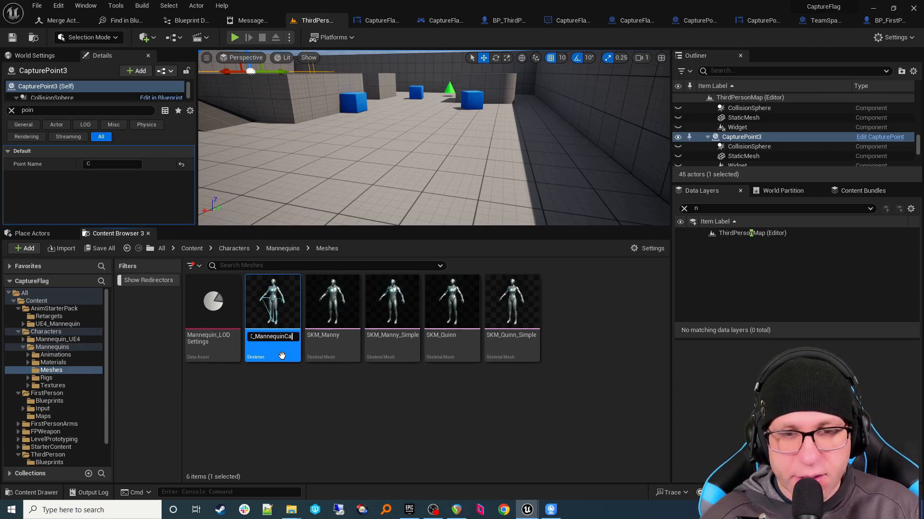
text(_)
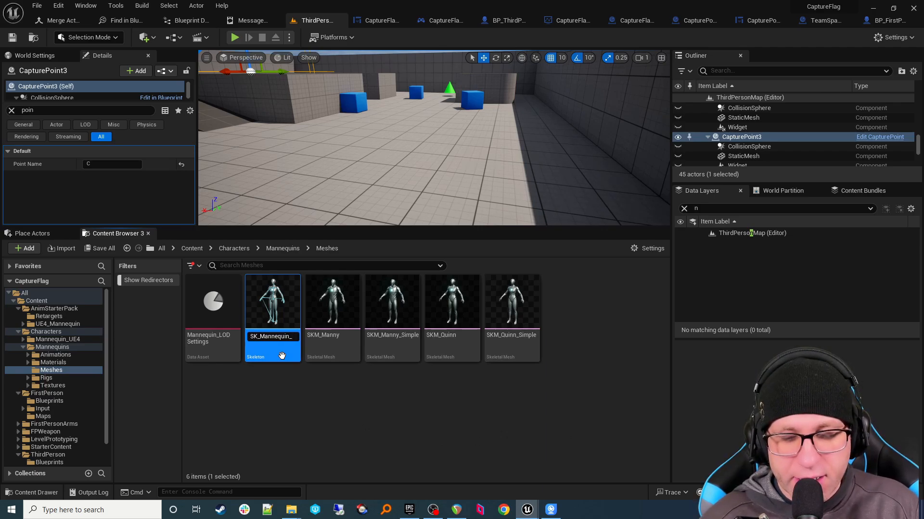
text(CF)
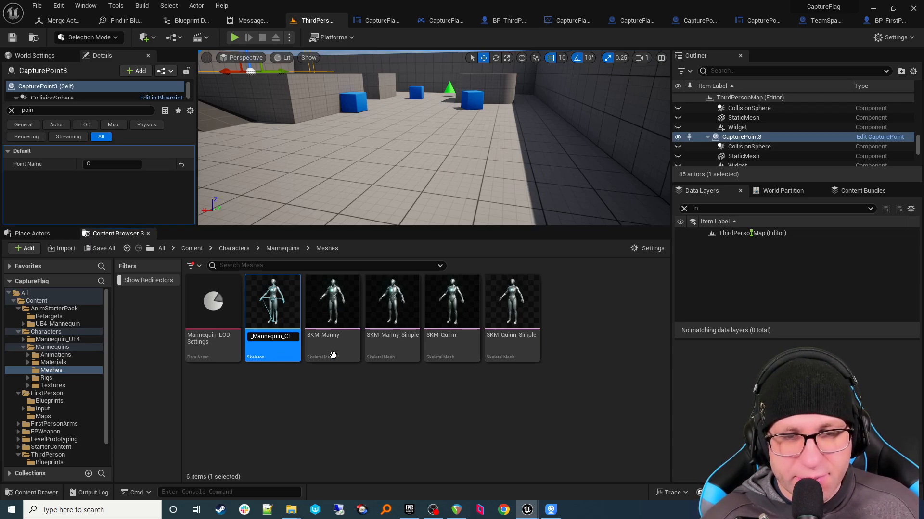
key(Return)
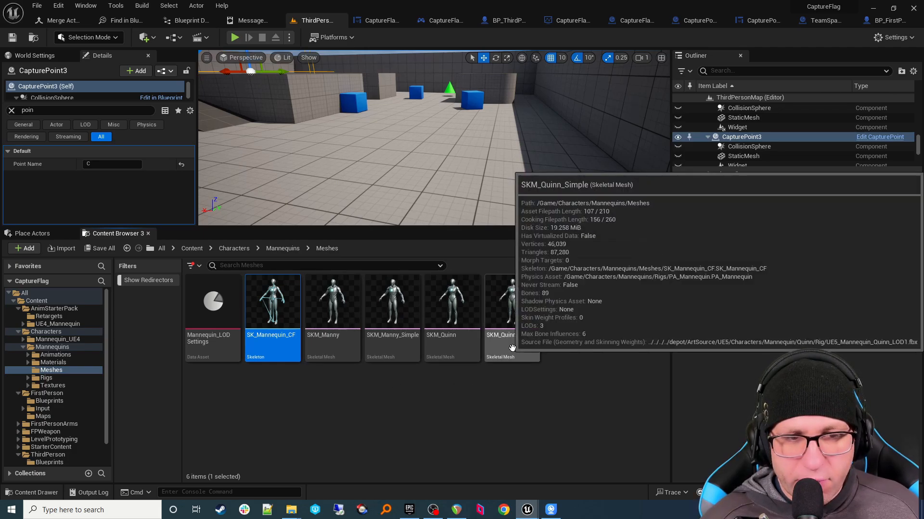
Step: Select SKM_Manny_Simple and return to the BP_ThirdPersonCharacter blueprint
click(397, 345)
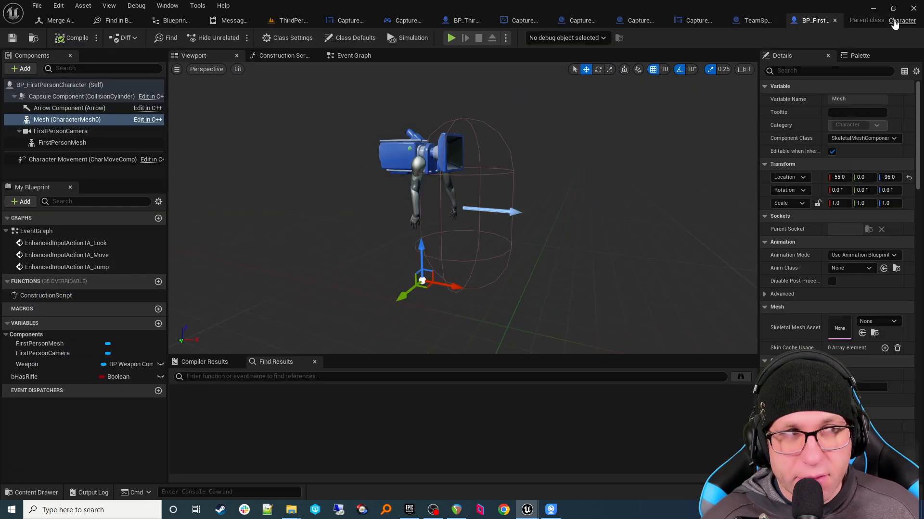
click(890, 21)
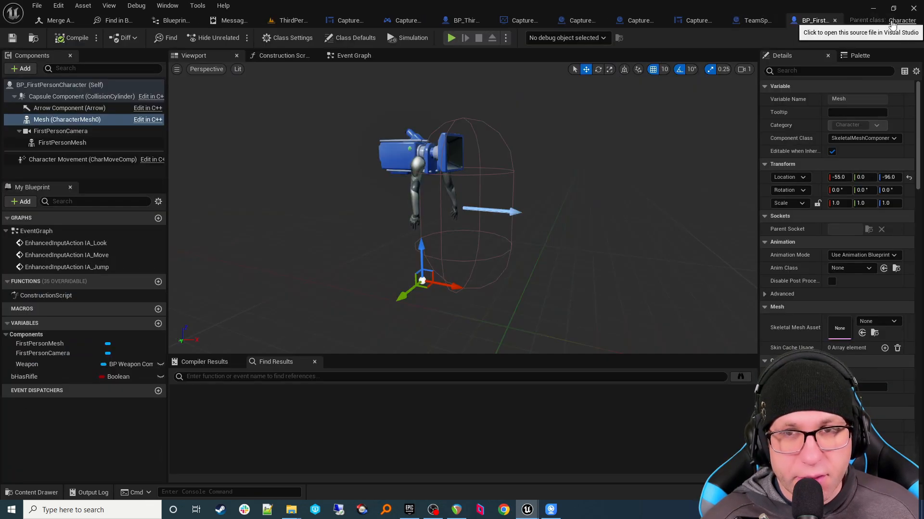
click(455, 20)
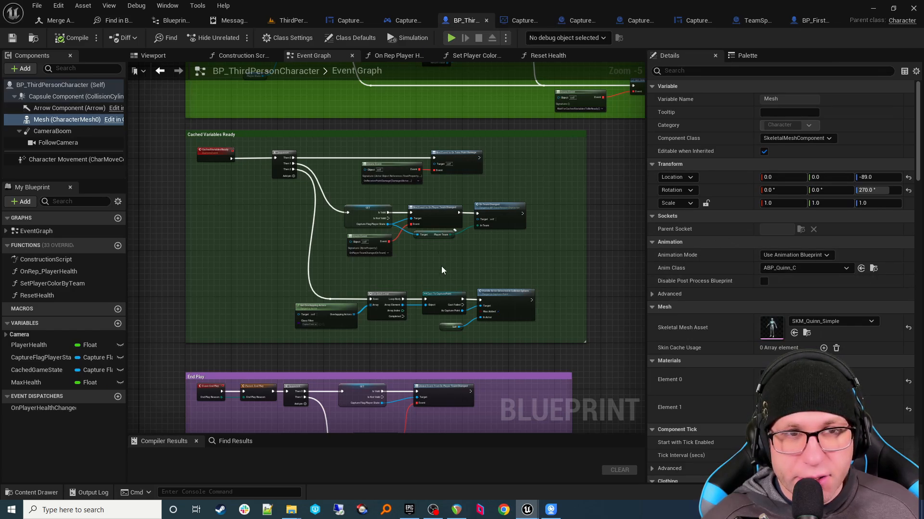
Step: In the Viewport, set the Mesh's Skeletal Mesh Asset to SKM_Manny_Simple and compile
click(154, 56)
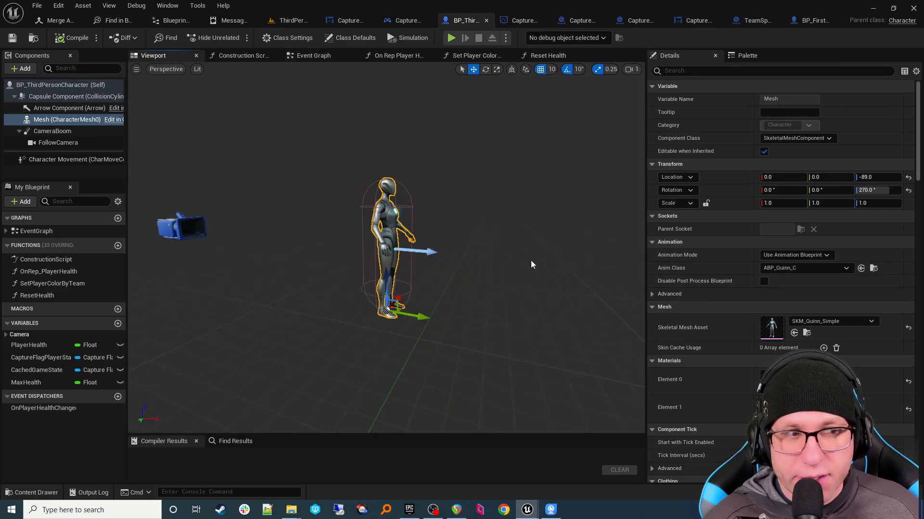
click(63, 120)
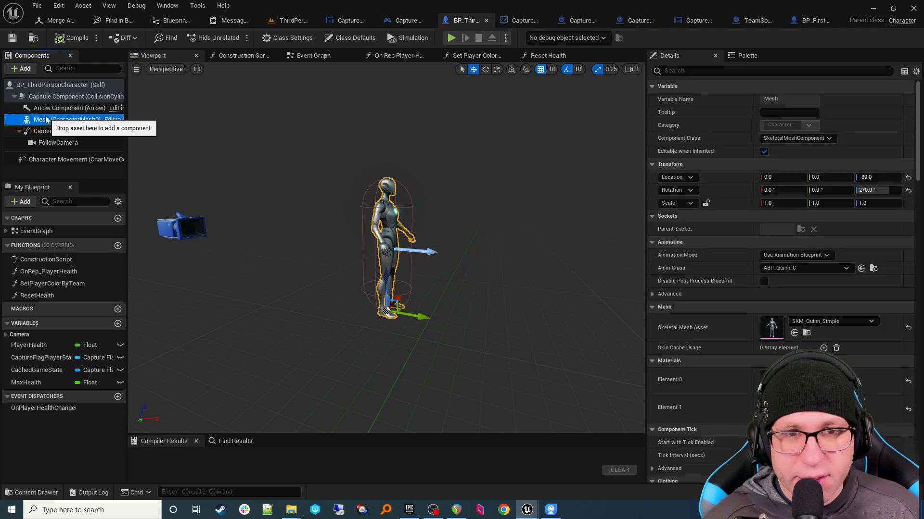
click(794, 334)
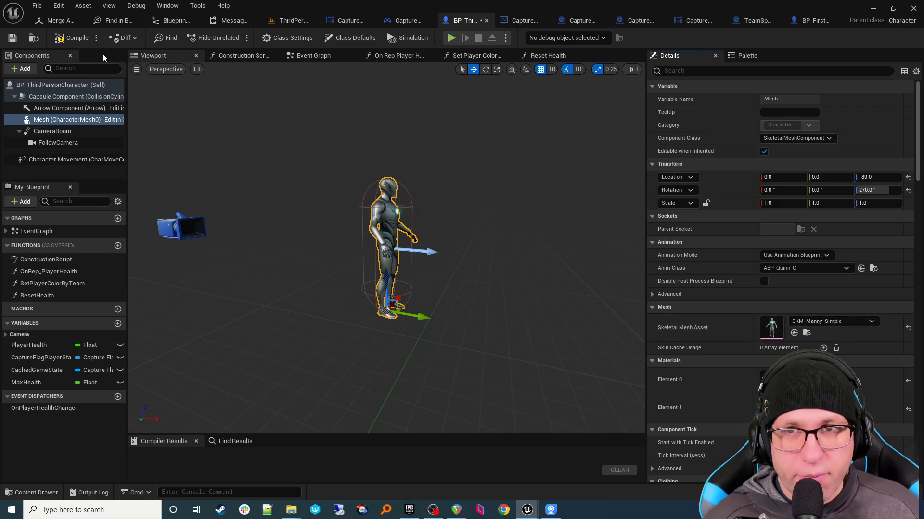
click(76, 41)
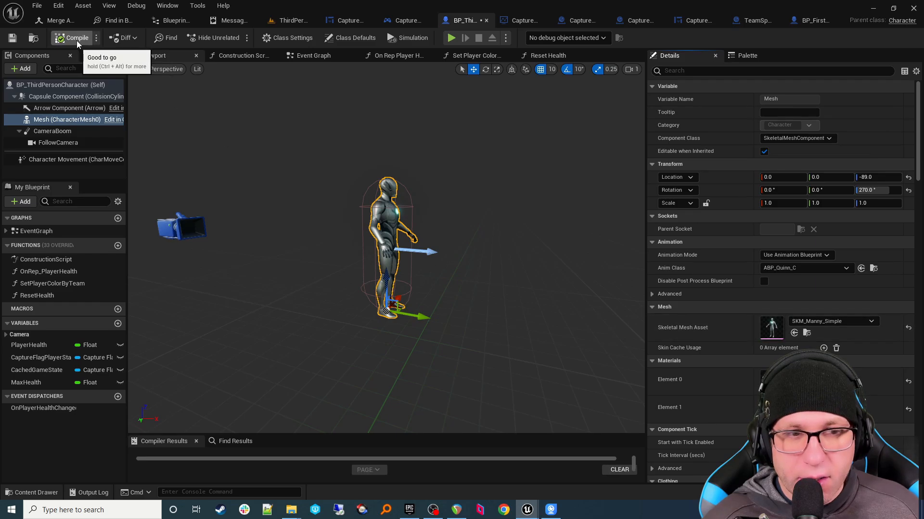
click(452, 38)
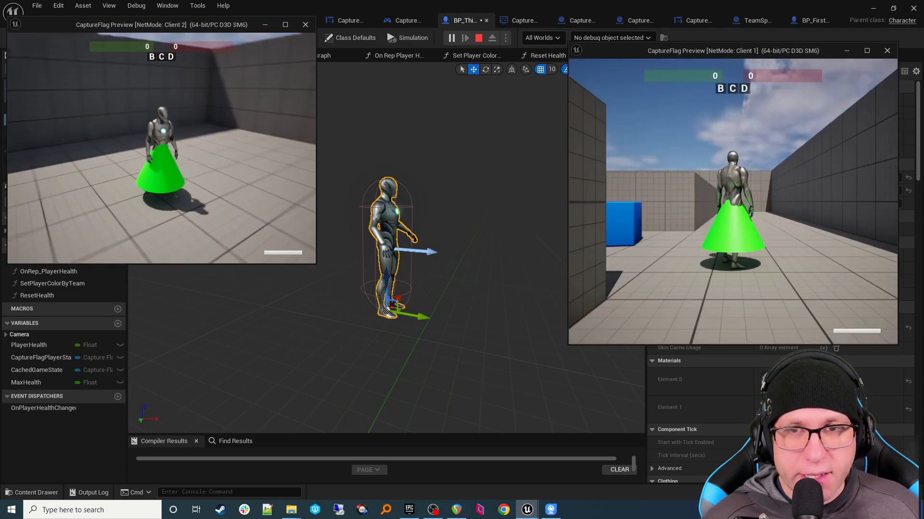
key(s)
key(w)
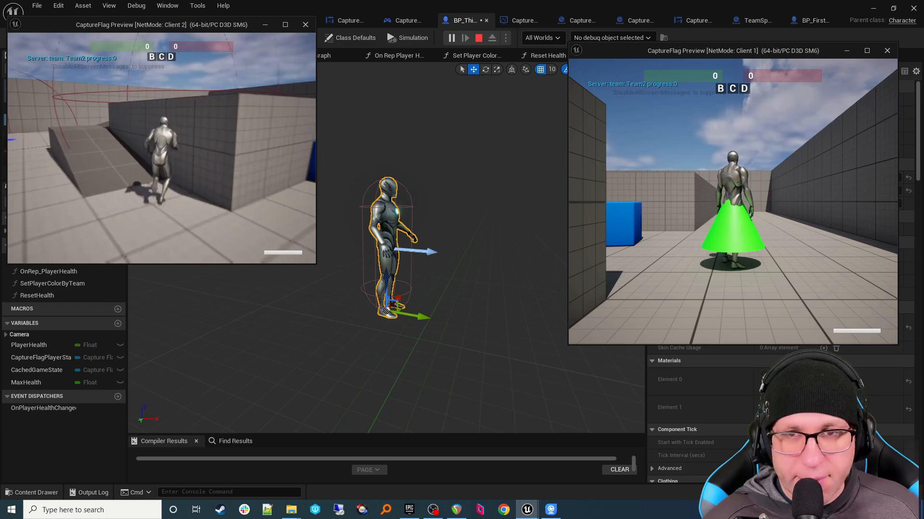
key(d)
key(s)
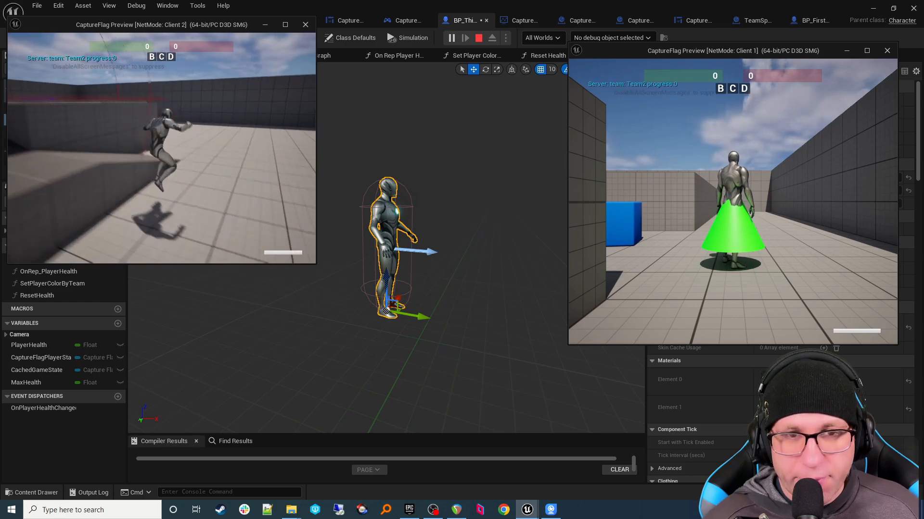
key(d)
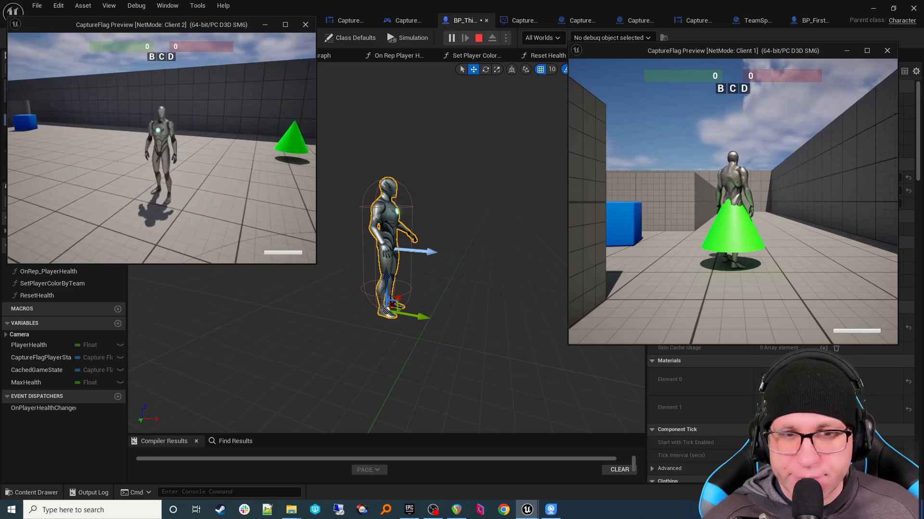
key(Escape)
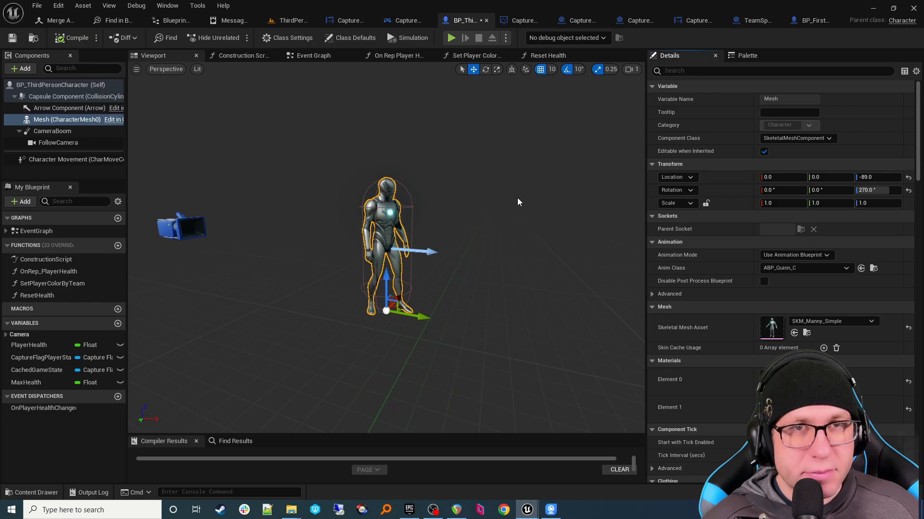
Step: Return to the level editor and open the AnimStarterPack folder
click(302, 22)
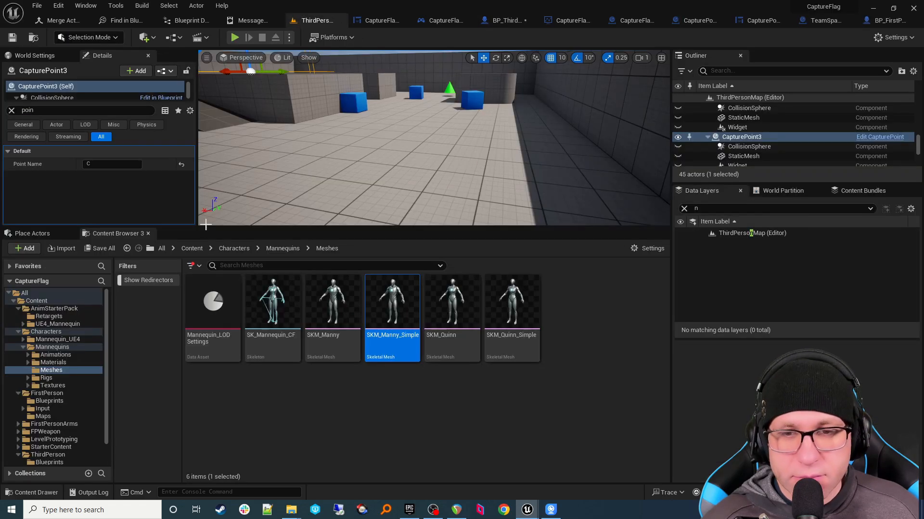
click(61, 316)
click(63, 310)
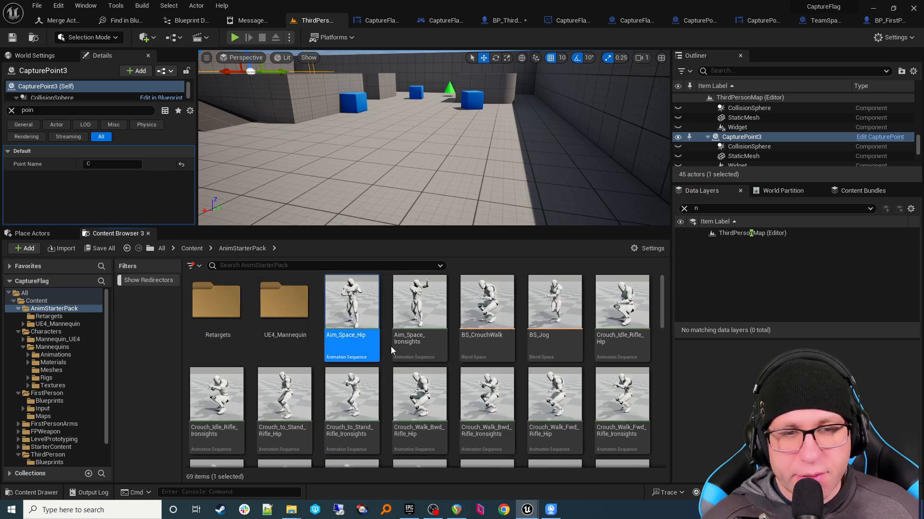
Step: Replace Aim_Space_Hip's skeleton with SK_Mannequin_CF
right_click(367, 348)
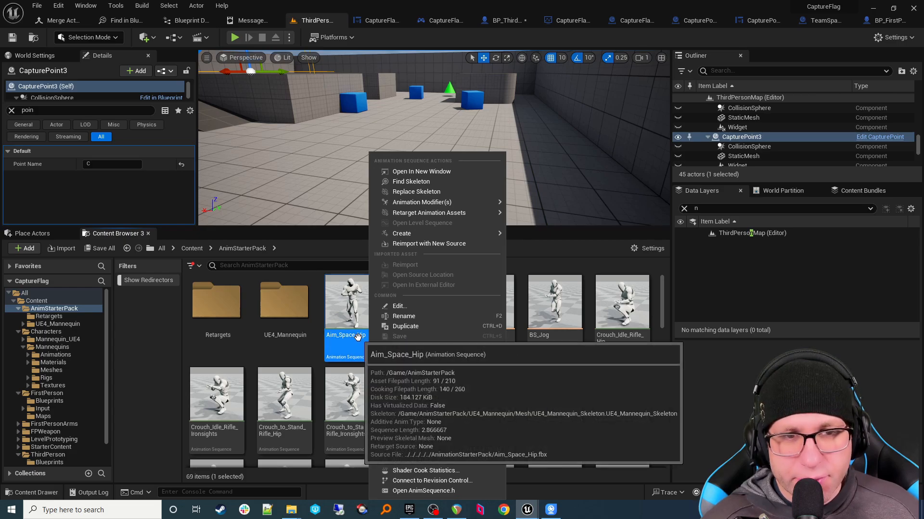
click(353, 336)
right_click(356, 339)
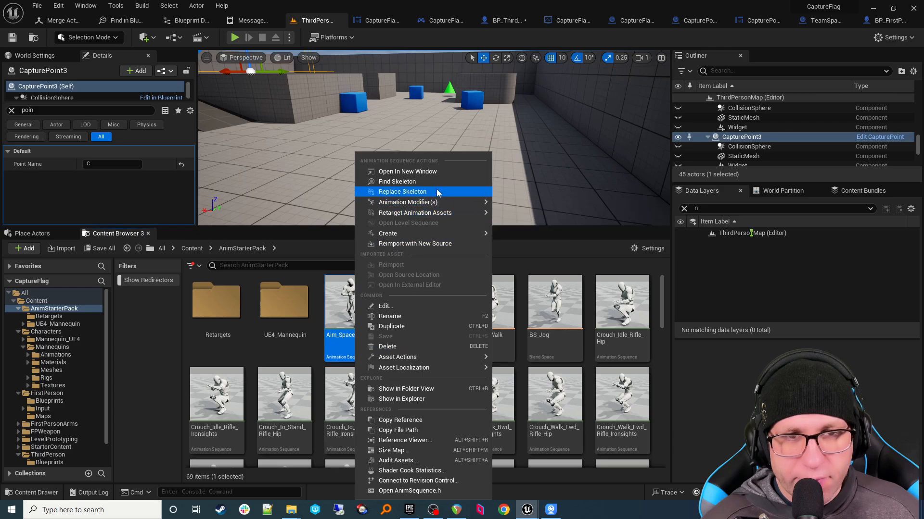
click(402, 192)
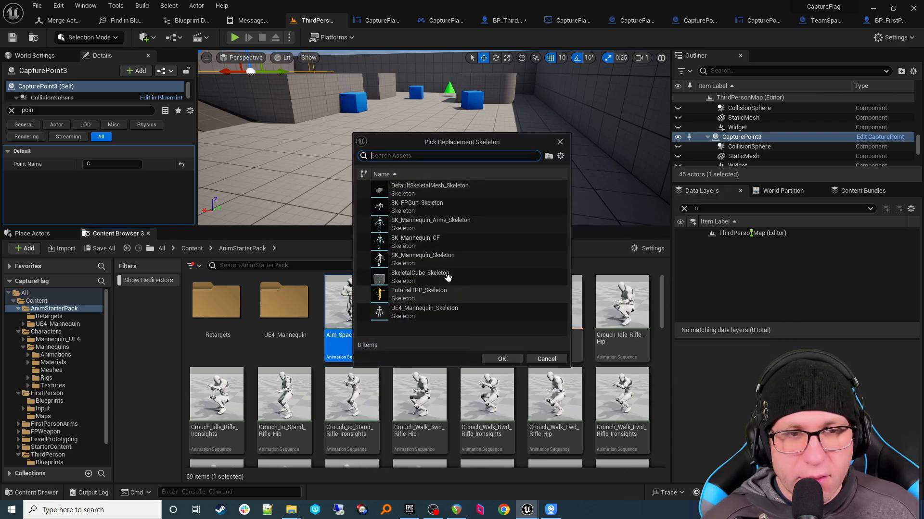
click(433, 240)
click(497, 359)
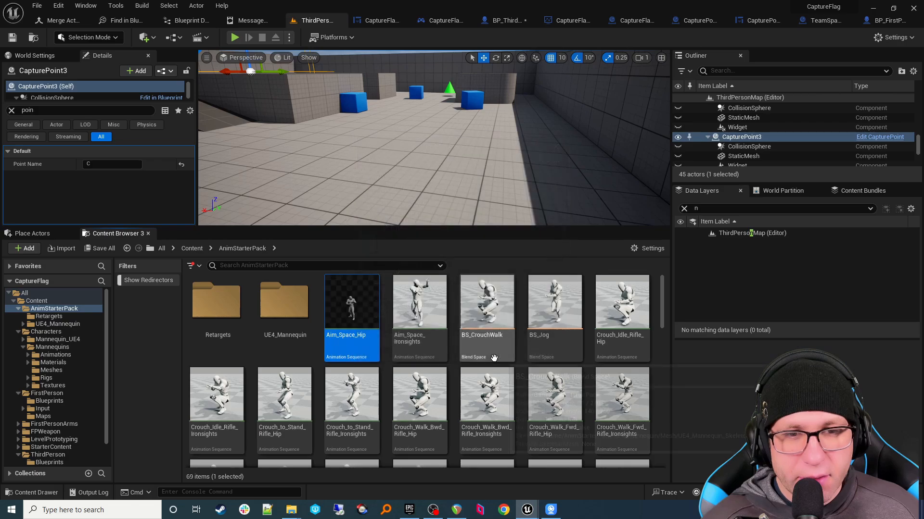
Step: Start Duplicate and Retarget on Aim_Space_Hip using the RTG_UE4Manny_UE5Manny retargeter
mouse_move(363, 350)
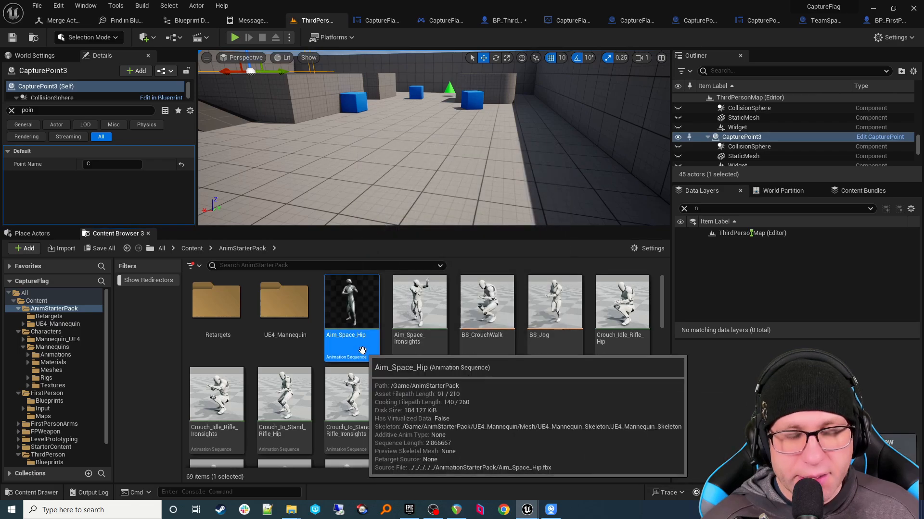
right_click(361, 350)
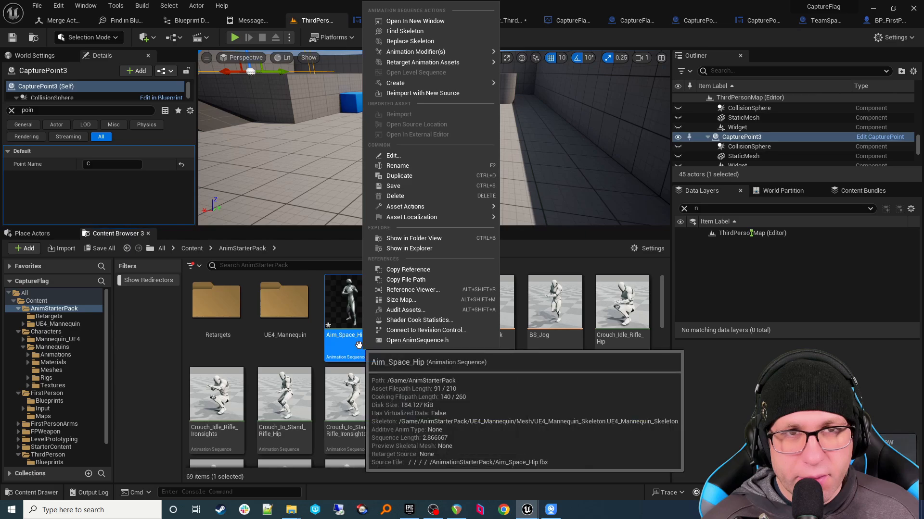
mouse_move(436, 64)
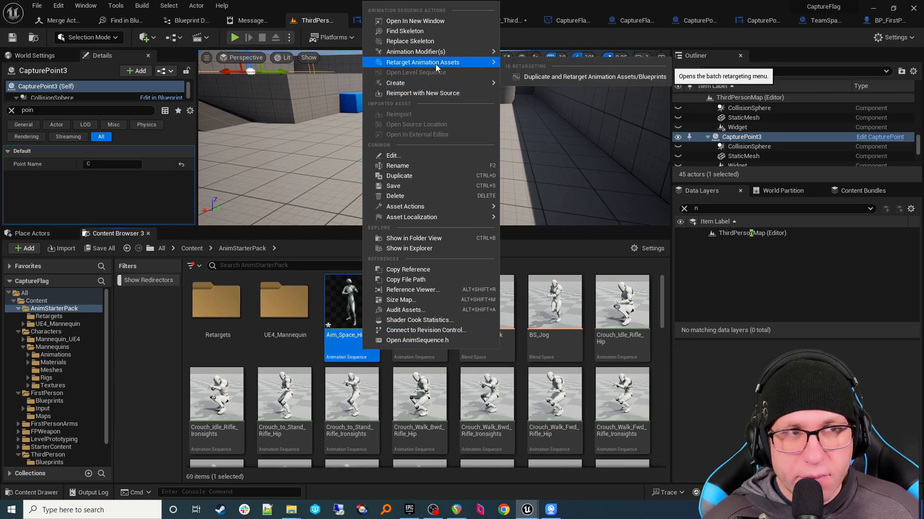
click(530, 78)
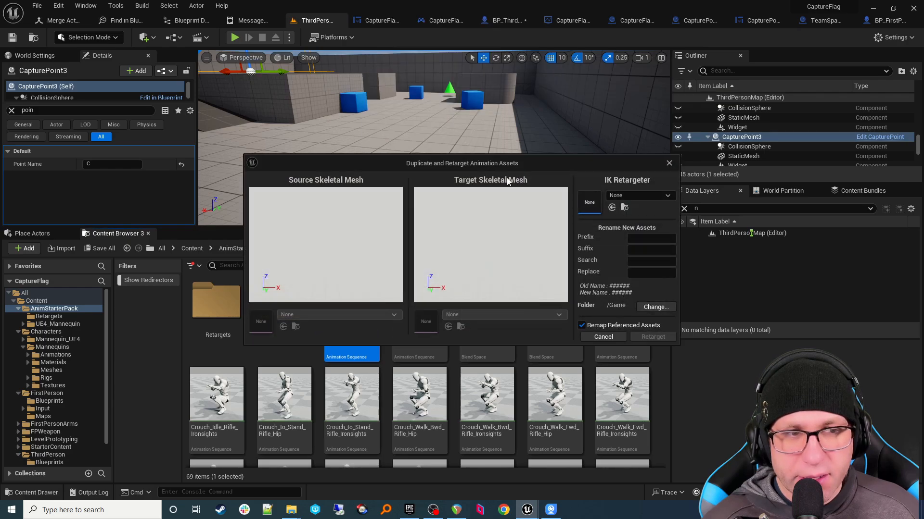
click(653, 197)
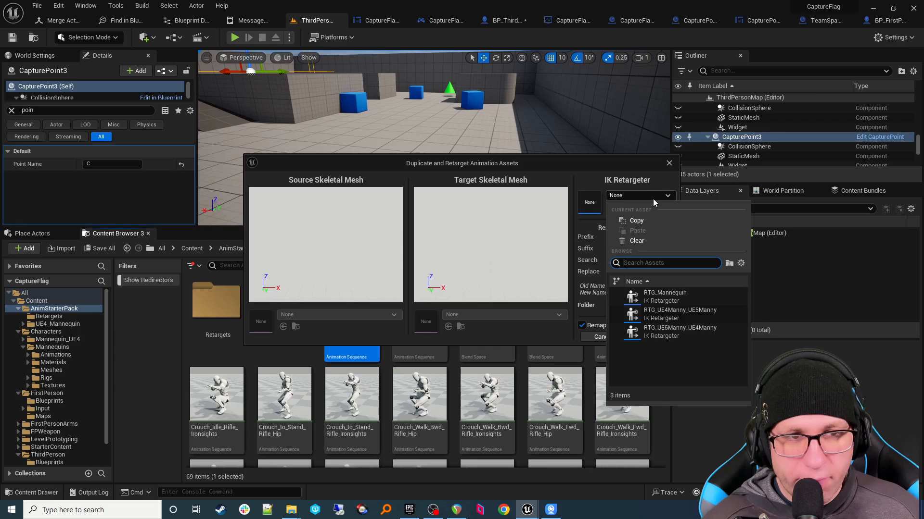
click(714, 322)
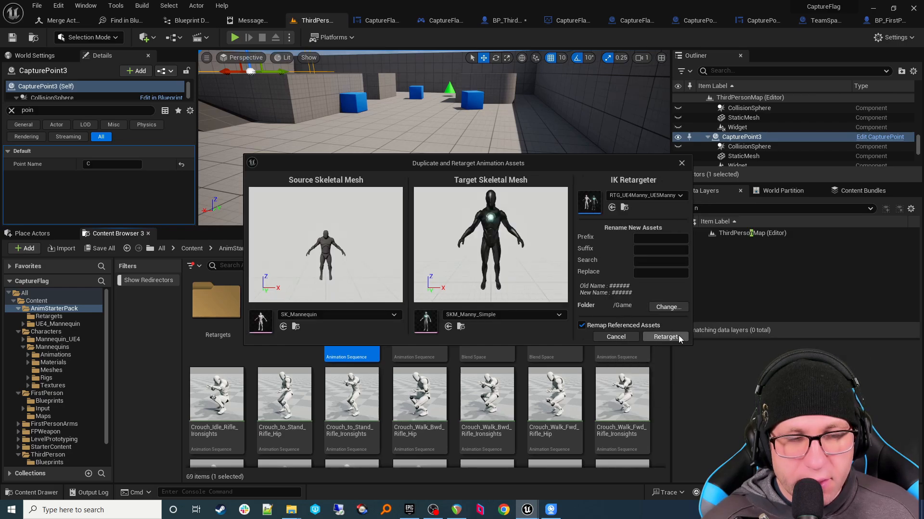
Step: Set the output folder to AnimStarterPack/Retargets and run the retarget
click(668, 308)
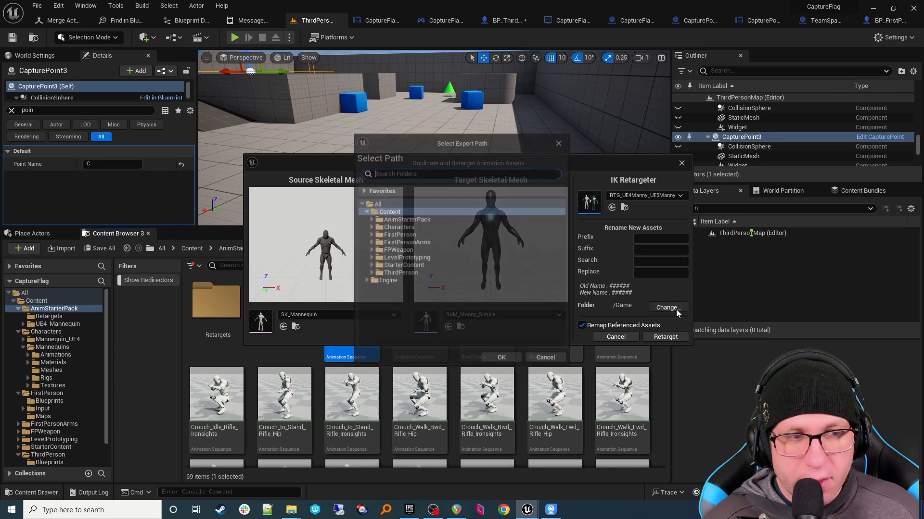
click(370, 219)
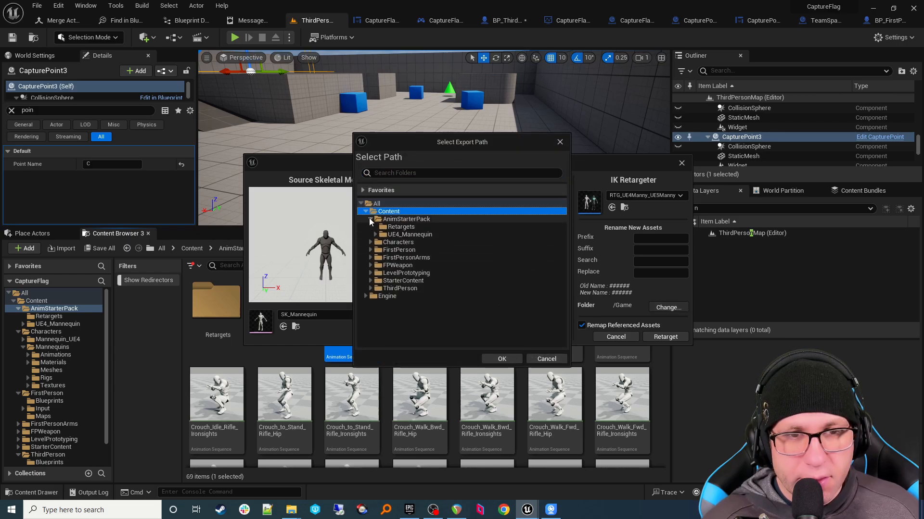
click(375, 227)
click(501, 359)
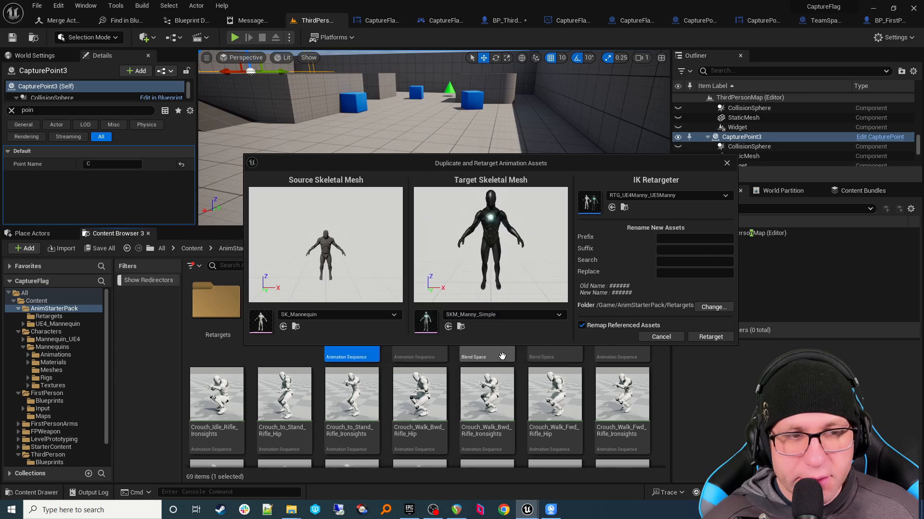
click(724, 340)
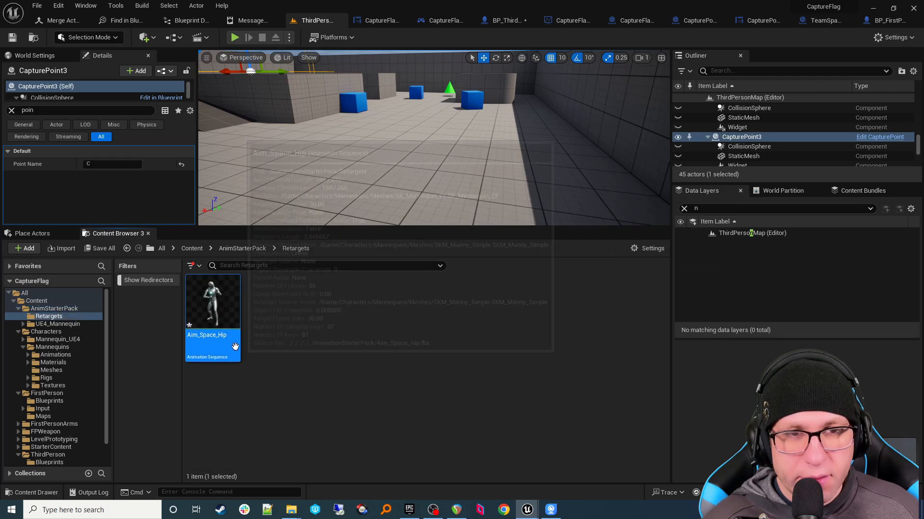
Step: Play and scrub the retargeted Aim_Space_Hip on Manny, then return to the ThirdPerson level
double_click(308, 324)
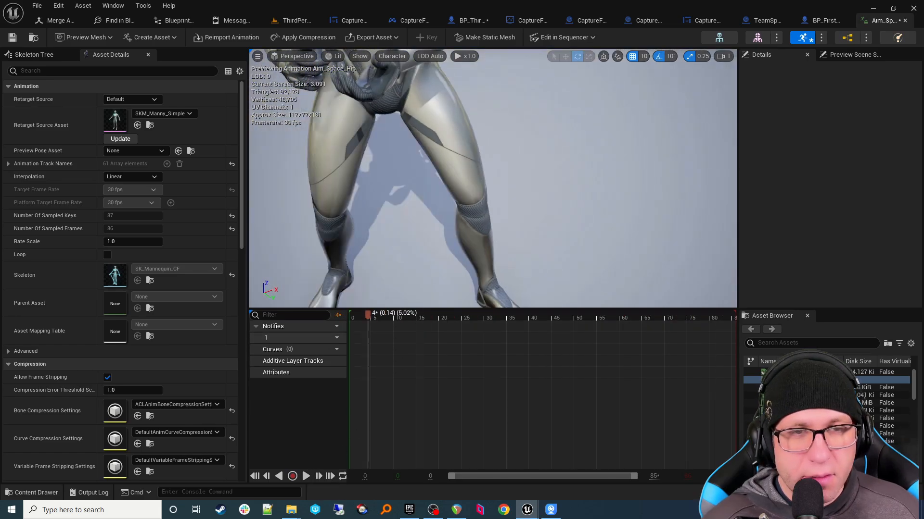
mouse_move(528, 213)
right_down()
mouse_move(514, 207)
mouse_move(529, 213)
right_up()
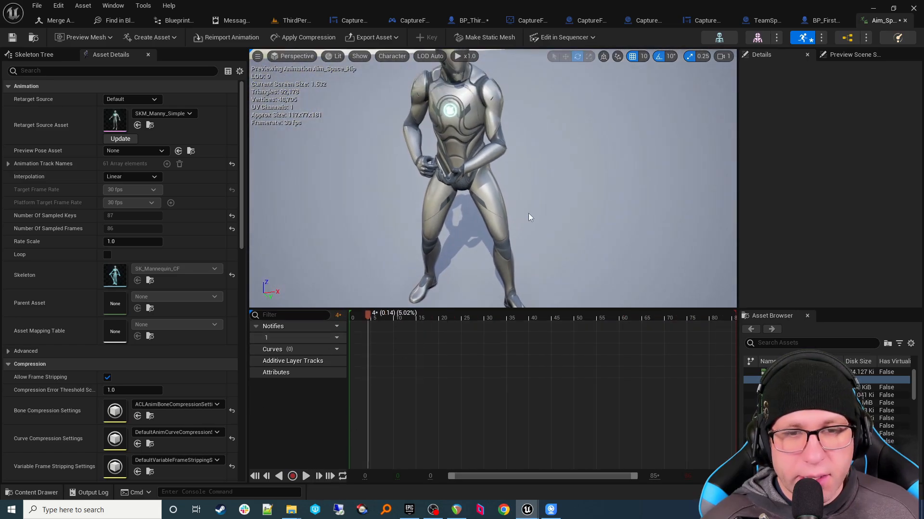
click(306, 475)
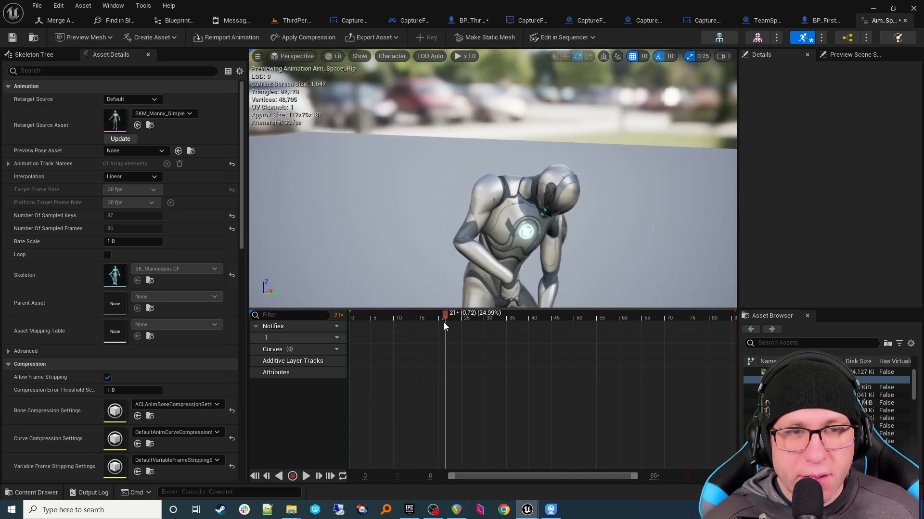
drag(443, 323, 500, 327)
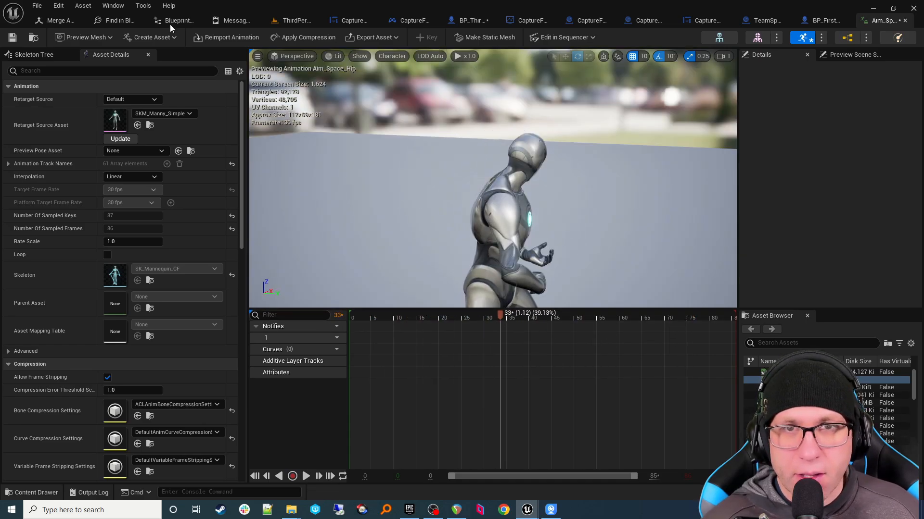
click(290, 21)
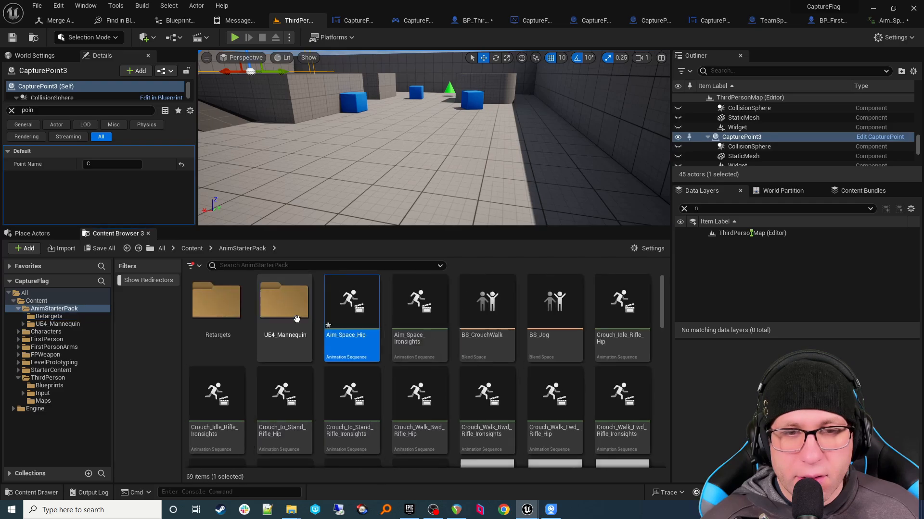
Step: Select the 61 AnimStarterPack animation sequences, from Aim_Space_Ironsights through the walk animations
click(433, 344)
ctrl+click(620, 345)
ctrl+click(225, 429)
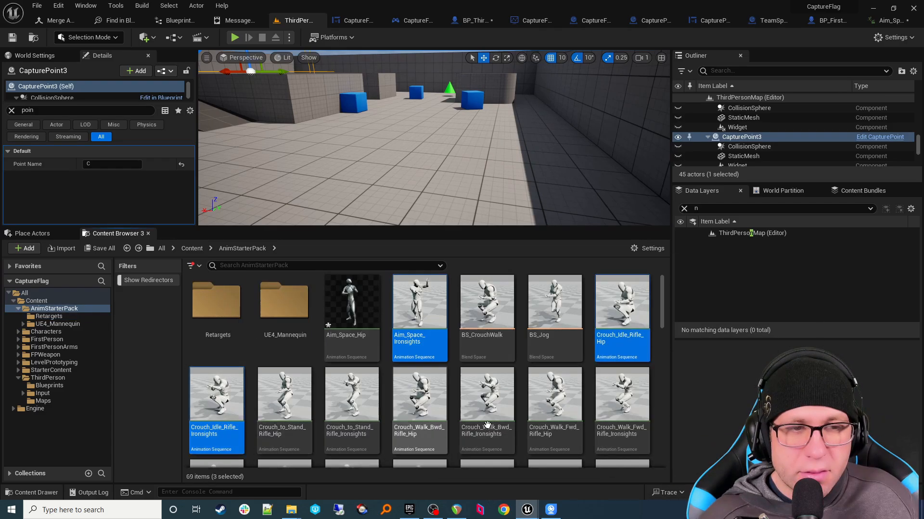
shift+click(618, 437)
scroll(618, 437, down, 5)
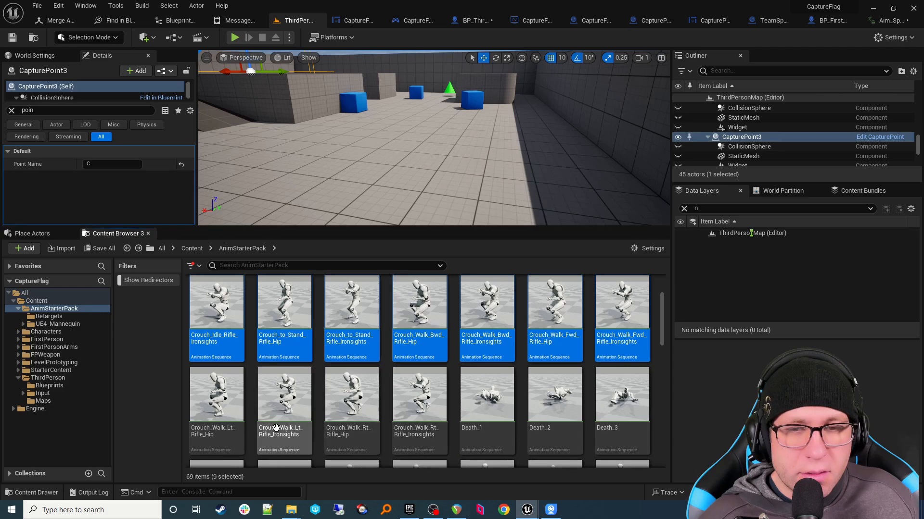
scroll(481, 417, down, 7)
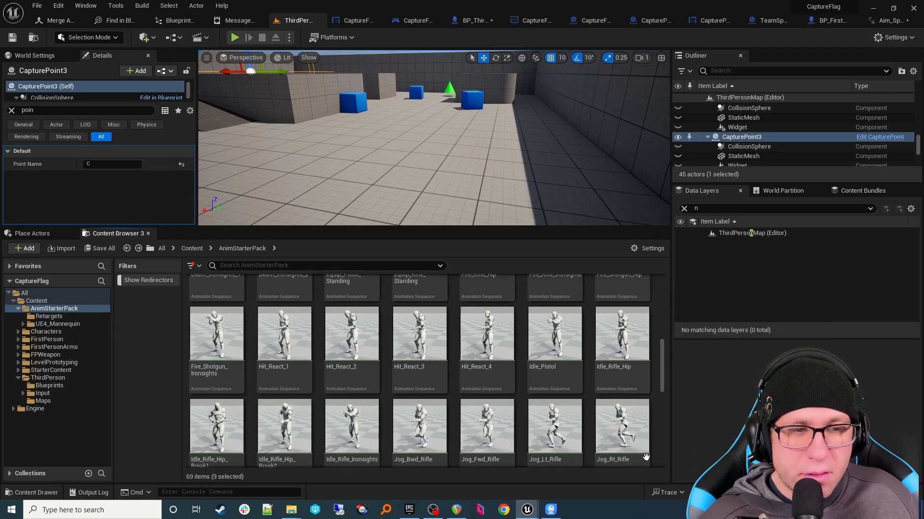
scroll(641, 446, down, 5)
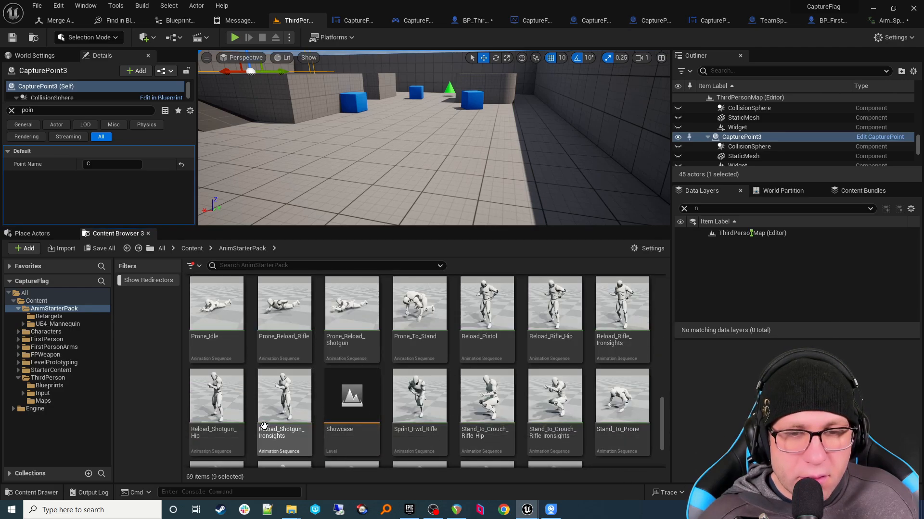
shift+click(292, 428)
ctrl+click(419, 423)
scroll(466, 426, down, 2)
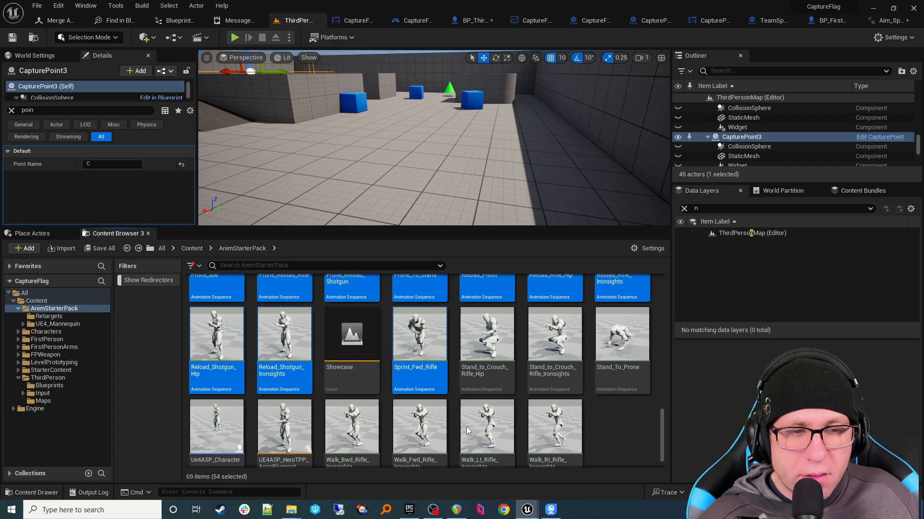
shift+click(637, 373)
scroll(637, 374, down, 1)
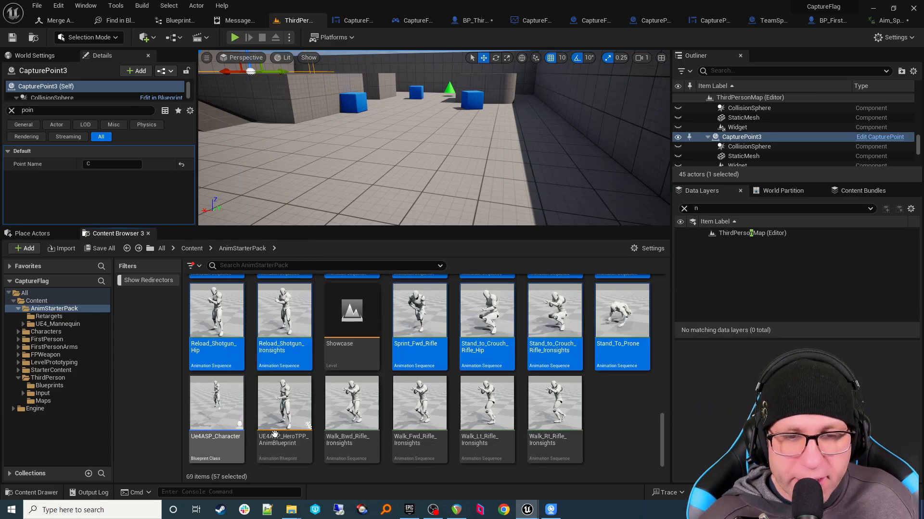
ctrl+click(355, 449)
shift+click(558, 432)
Step: Replace the selected animations' skeleton with SK_Mannequin_CF
right_click(562, 445)
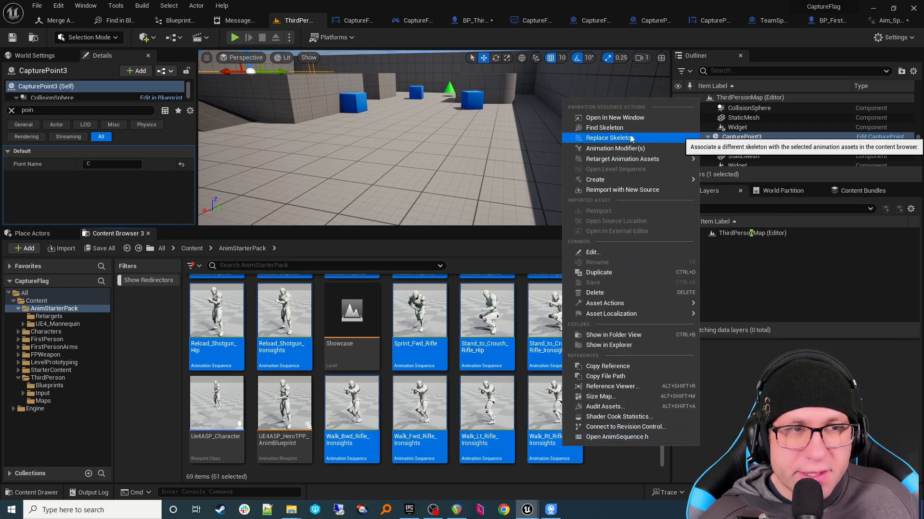
click(655, 138)
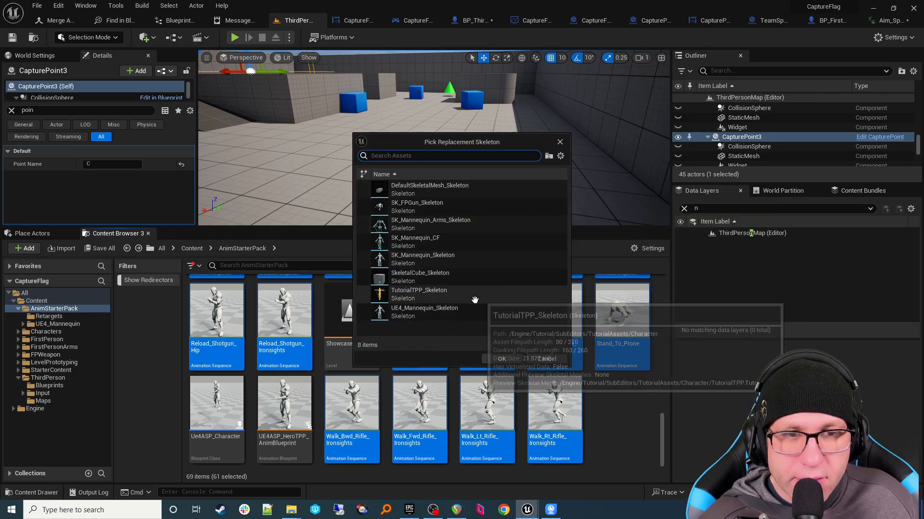
click(469, 243)
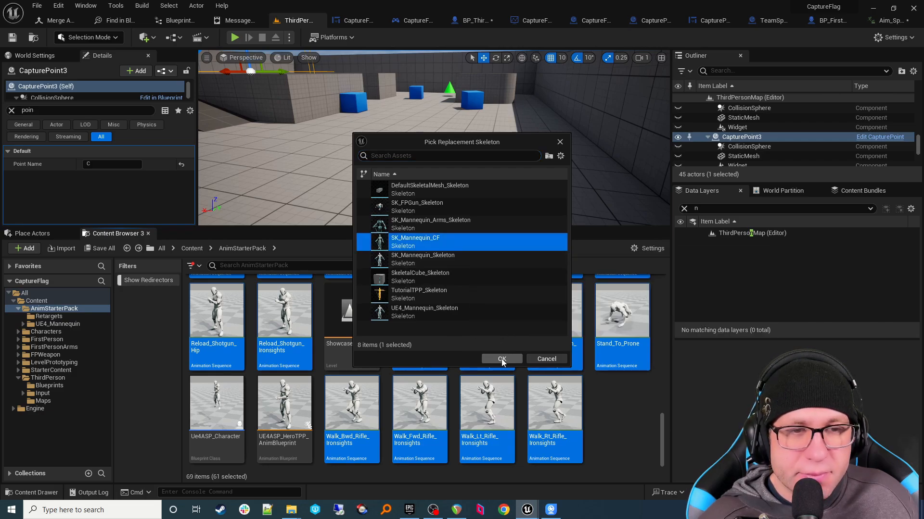
click(502, 360)
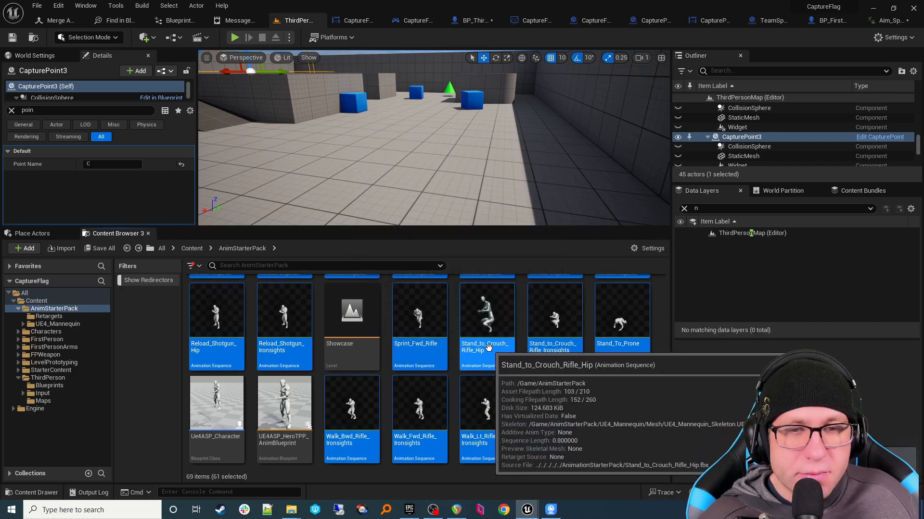
Step: Duplicate and retarget the selected animations with RTG_UE4Manny_UE5Manny into AnimStarterPack/Retargets
right_click(489, 348)
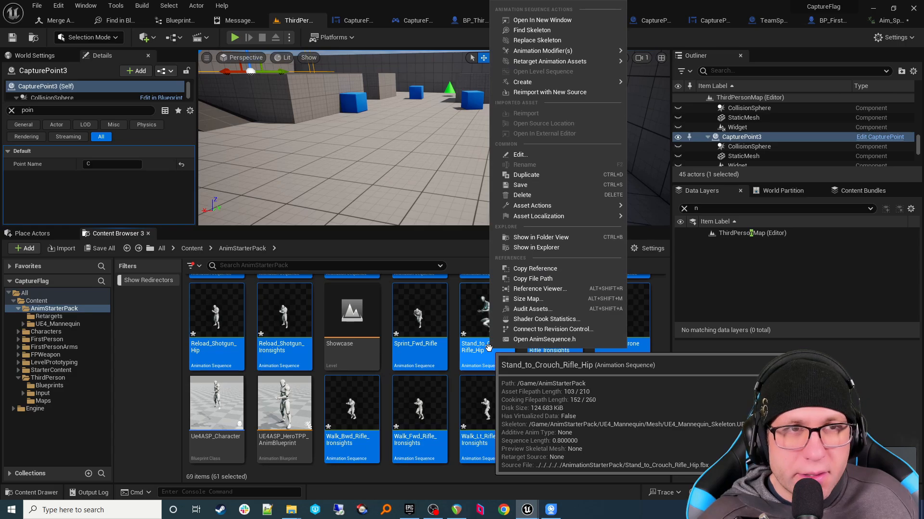
mouse_move(553, 66)
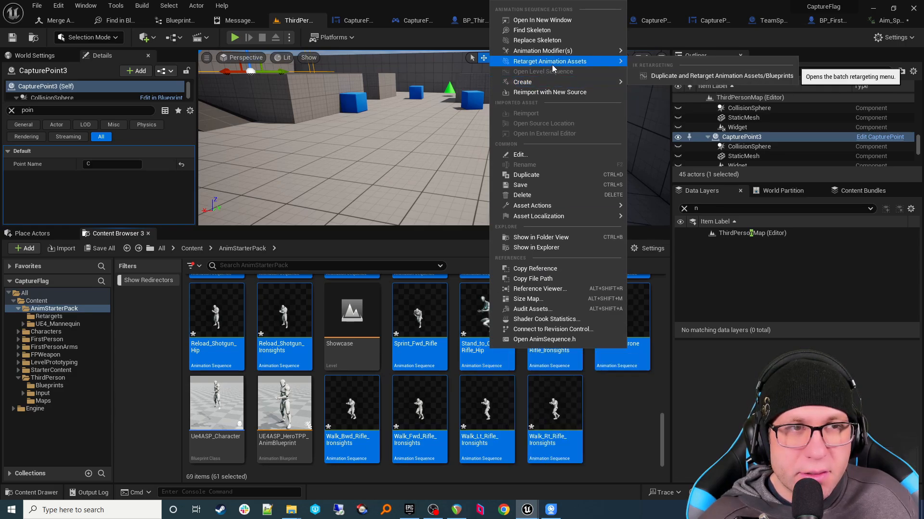
click(673, 76)
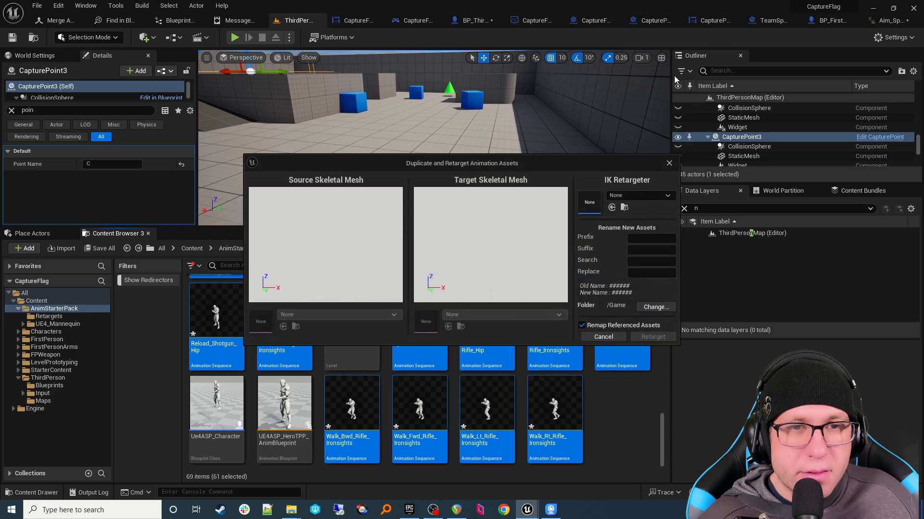
click(637, 196)
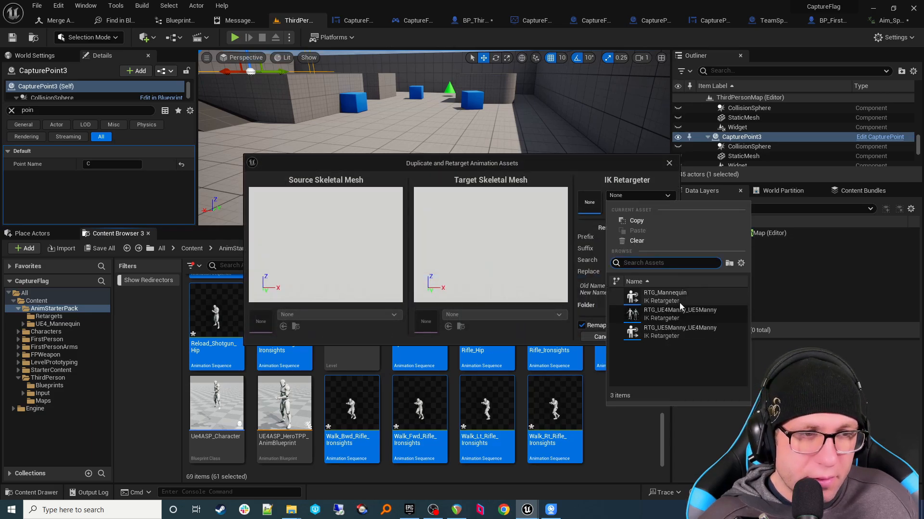
click(683, 319)
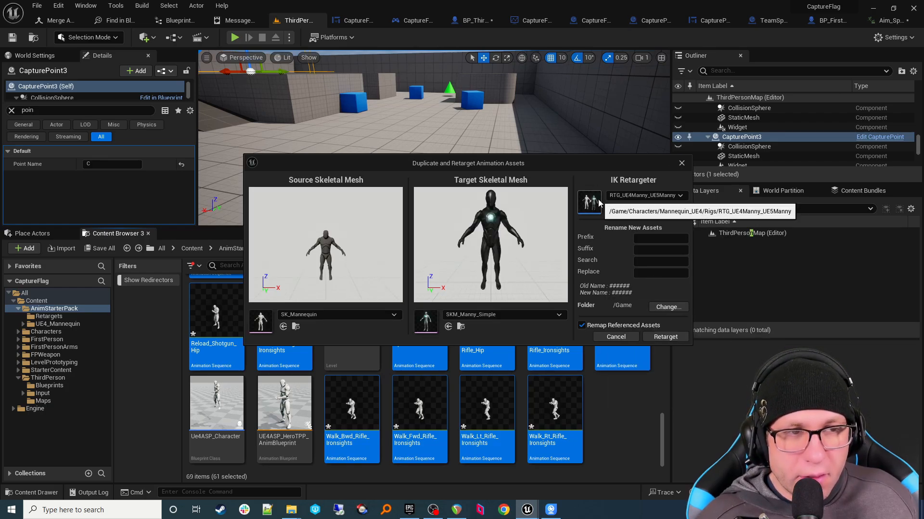
click(668, 307)
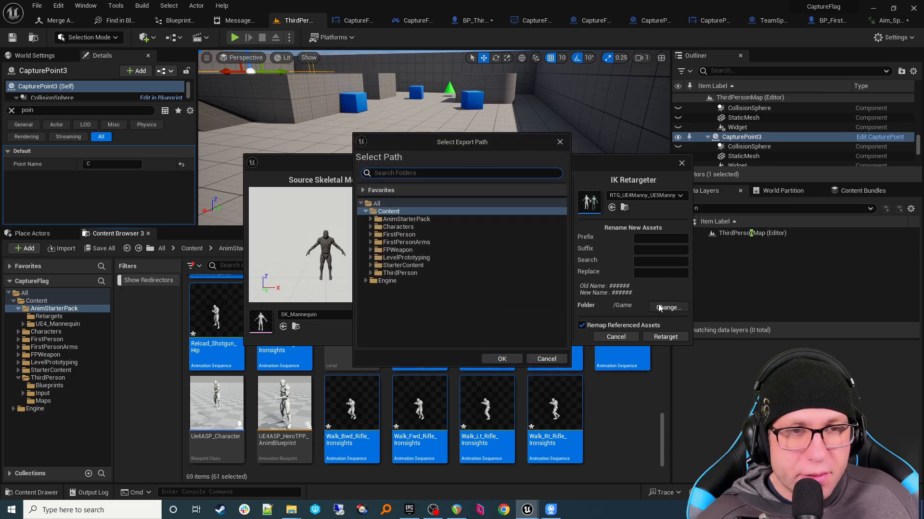
click(372, 225)
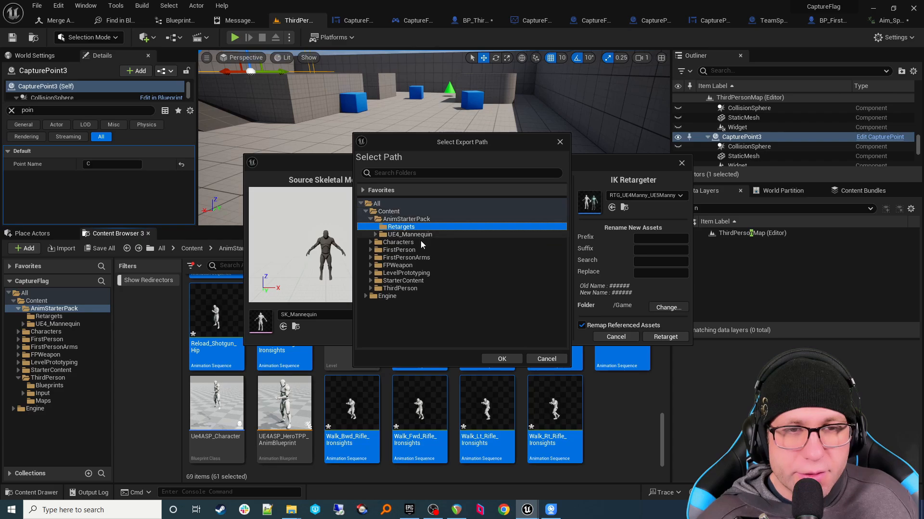
click(506, 357)
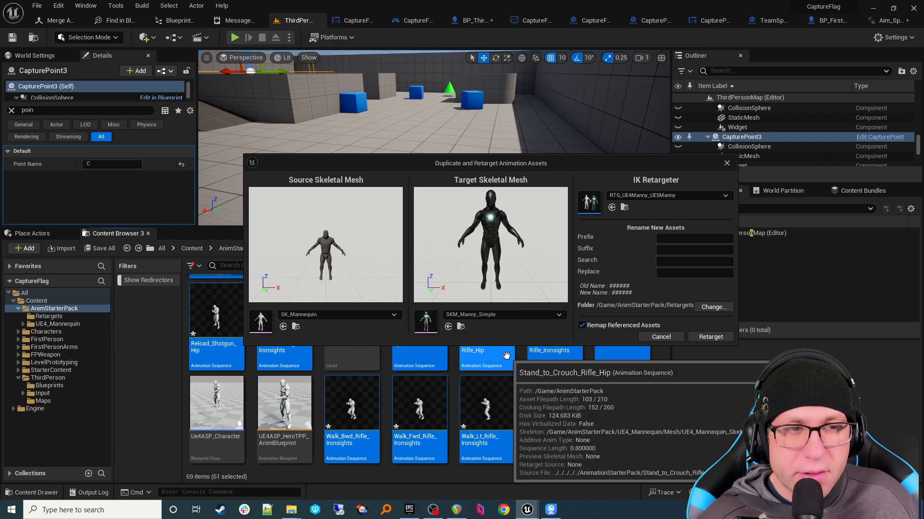
click(707, 337)
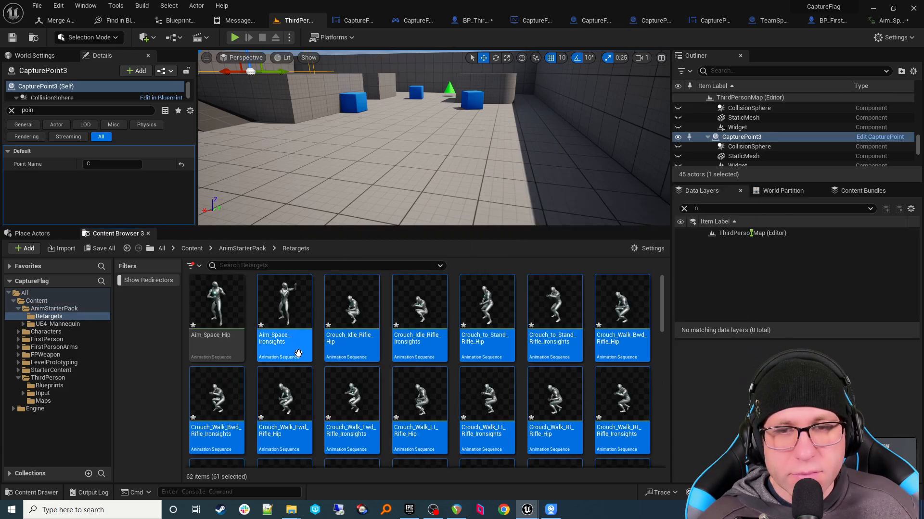
Step: Select all 61 retargeted animations in Retargets and save them with Ctrl+S
click(297, 352)
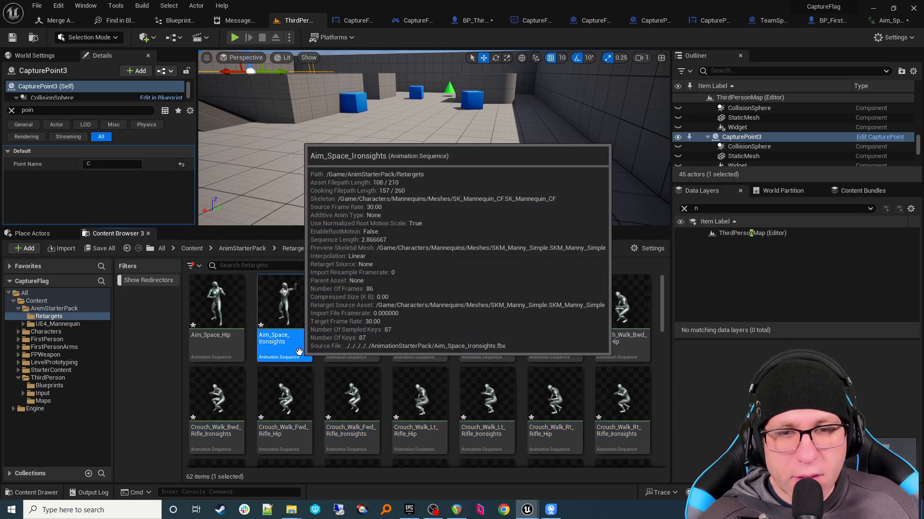
scroll(340, 361, down, 6)
scroll(340, 362, down, 5)
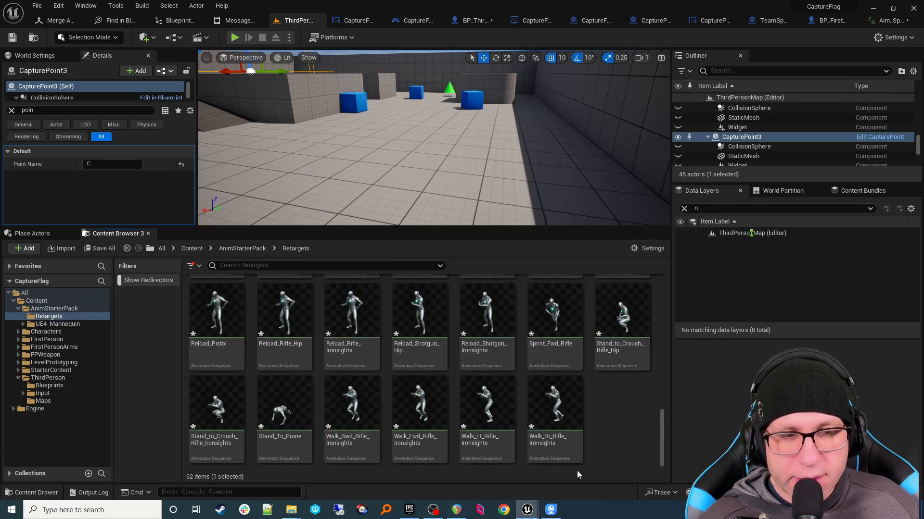
shift+click(555, 438)
key(ctrl+s)
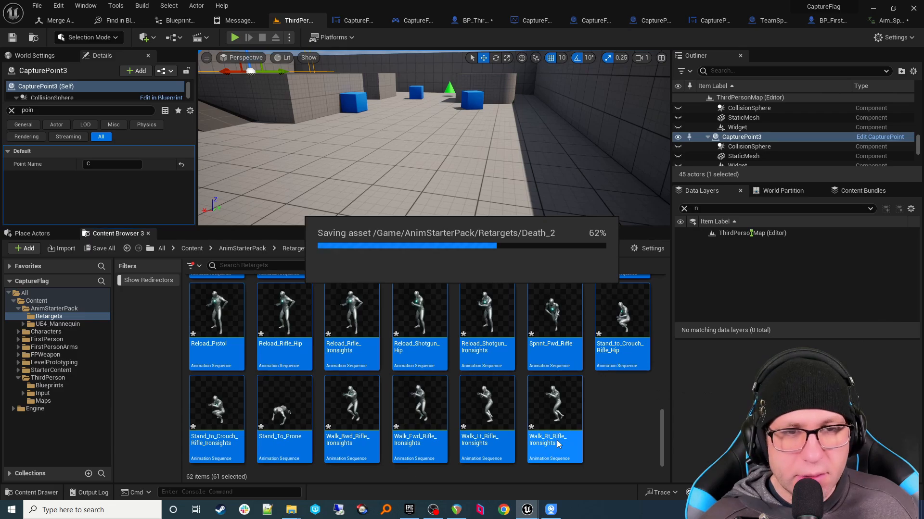
scroll(558, 432, up, 5)
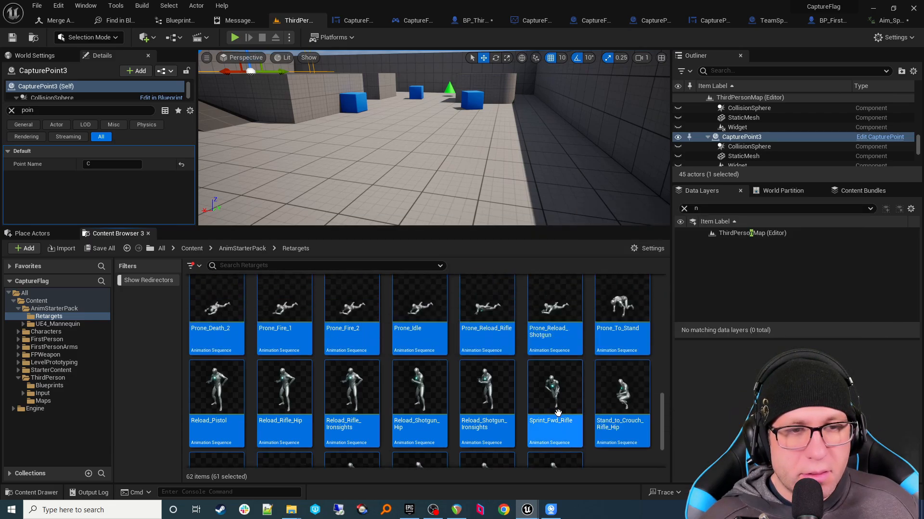
scroll(564, 404, down, 5)
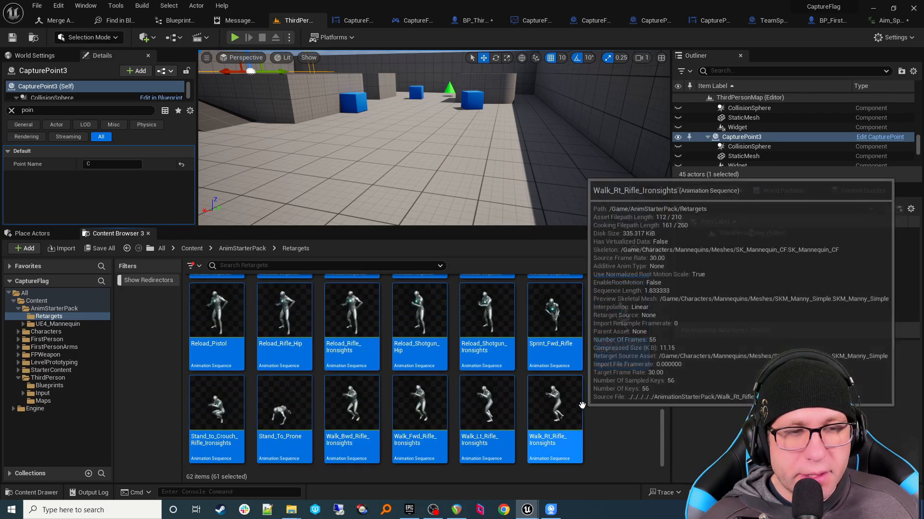
scroll(589, 423, up, 10)
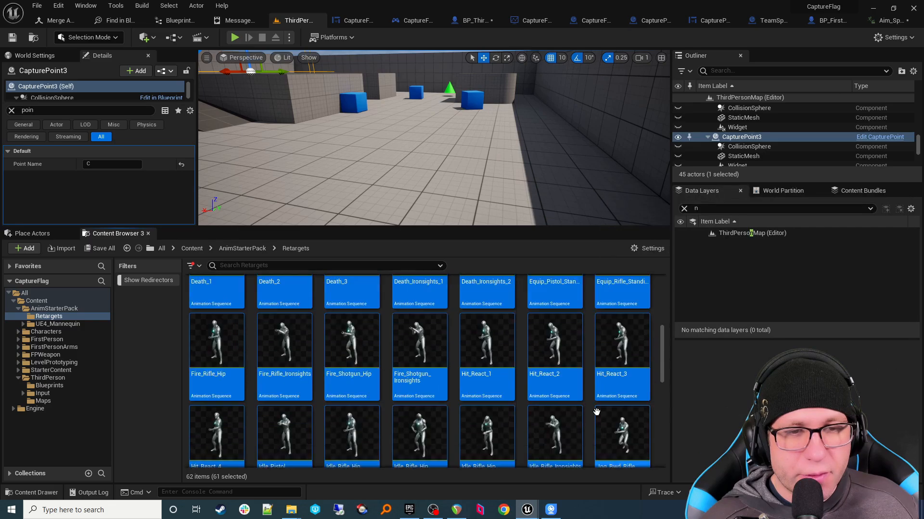
Step: Filter AnimStarterPack by 'walkcrouch' and force-delete the 28 matching Crouch animations
click(55, 308)
click(263, 266)
text(walk)
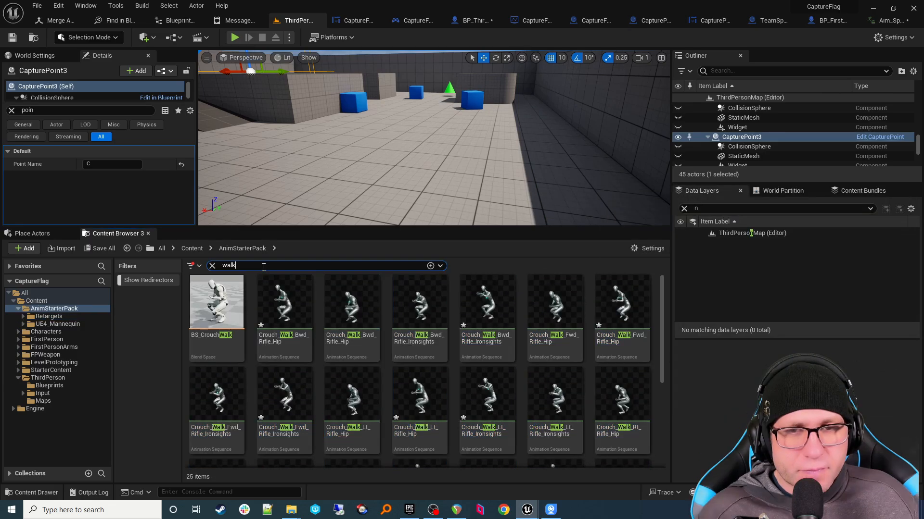
text(cr)
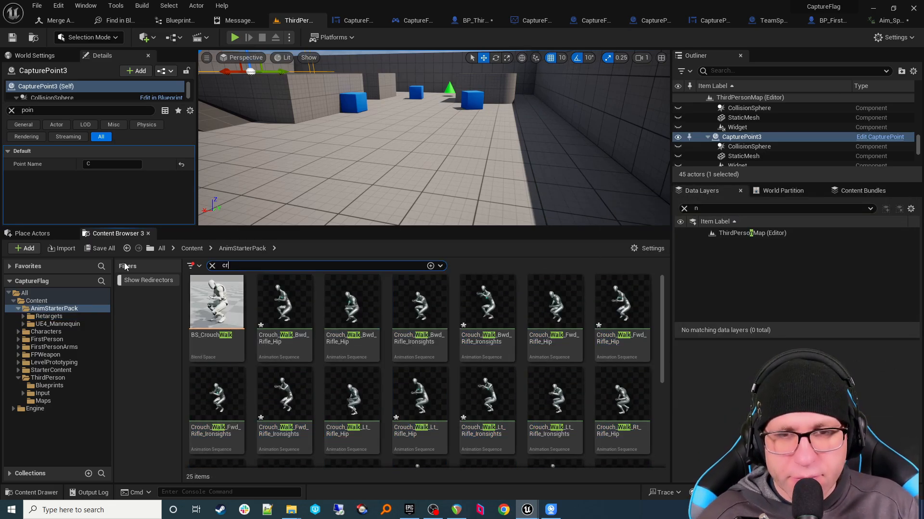
text(ouch)
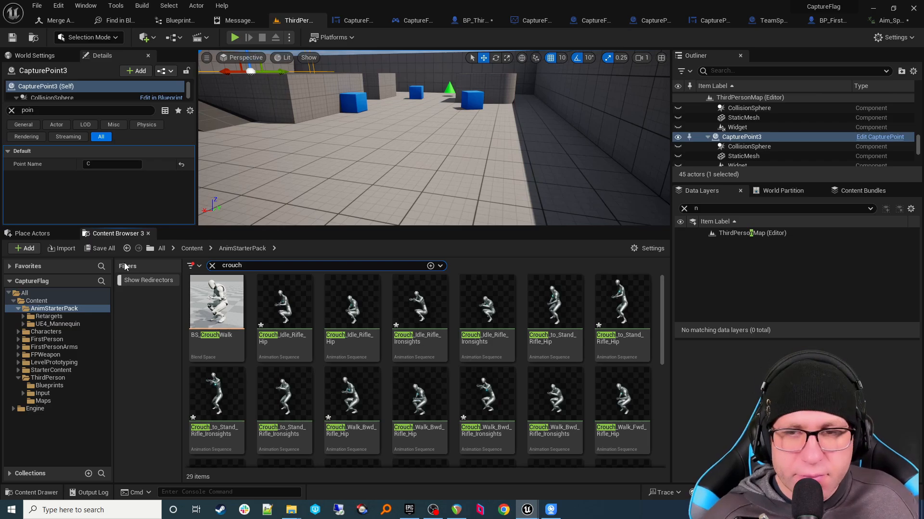
click(284, 303)
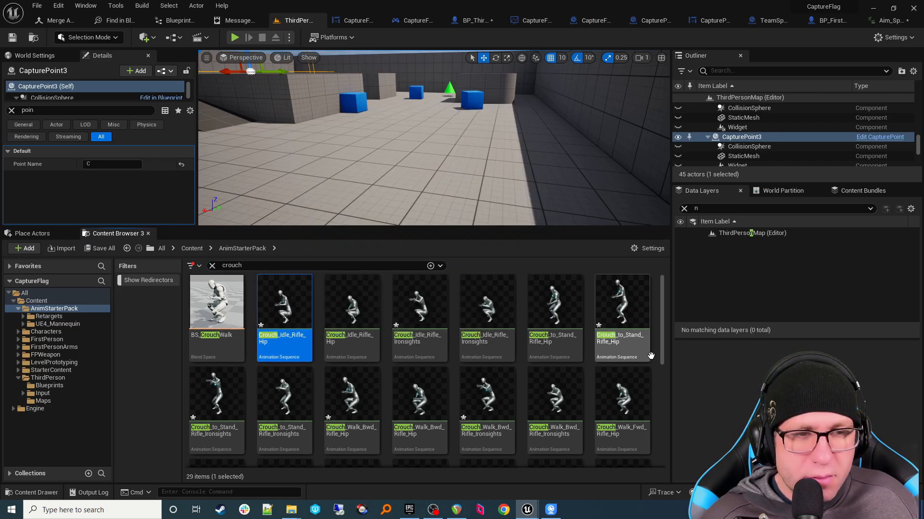
scroll(642, 351, down, 2)
scroll(620, 351, down, 3)
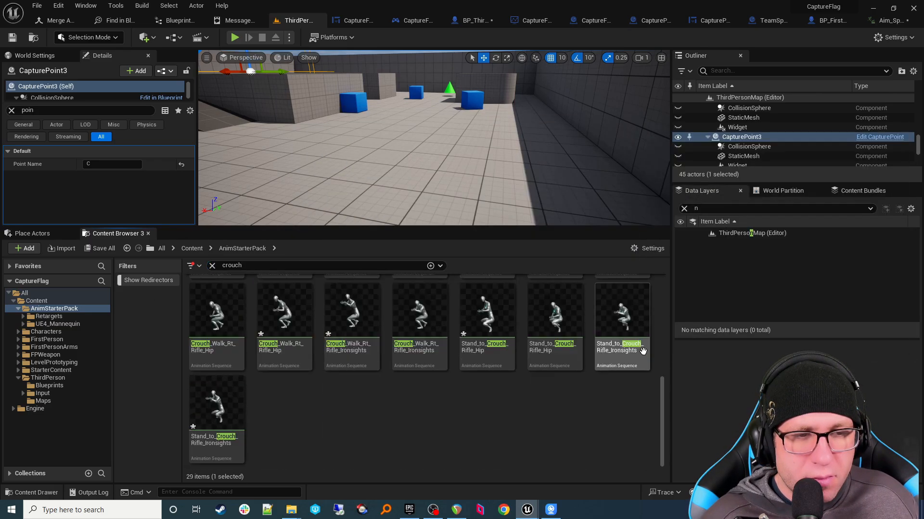
shift+click(212, 454)
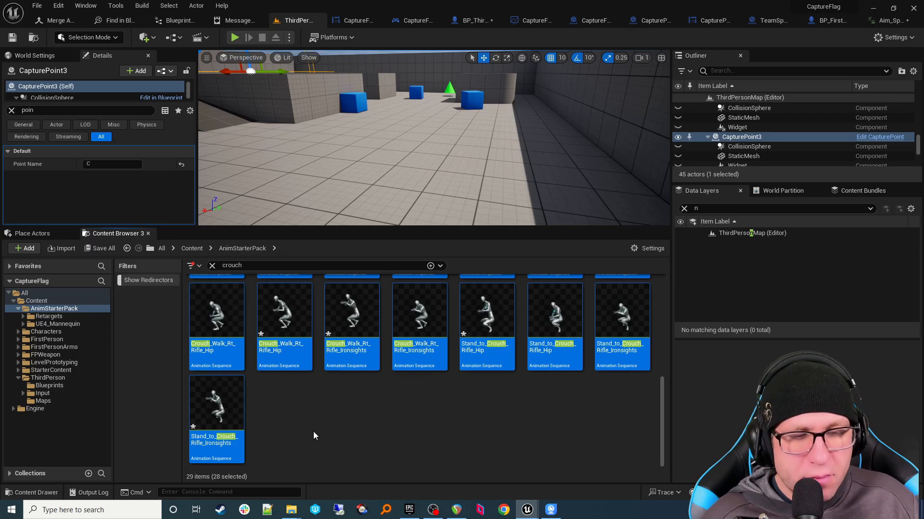
key(Delete)
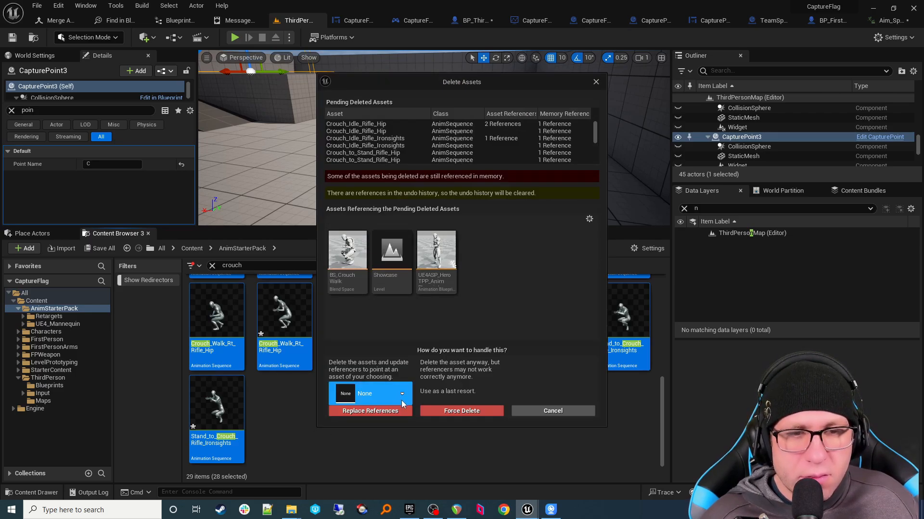
click(441, 413)
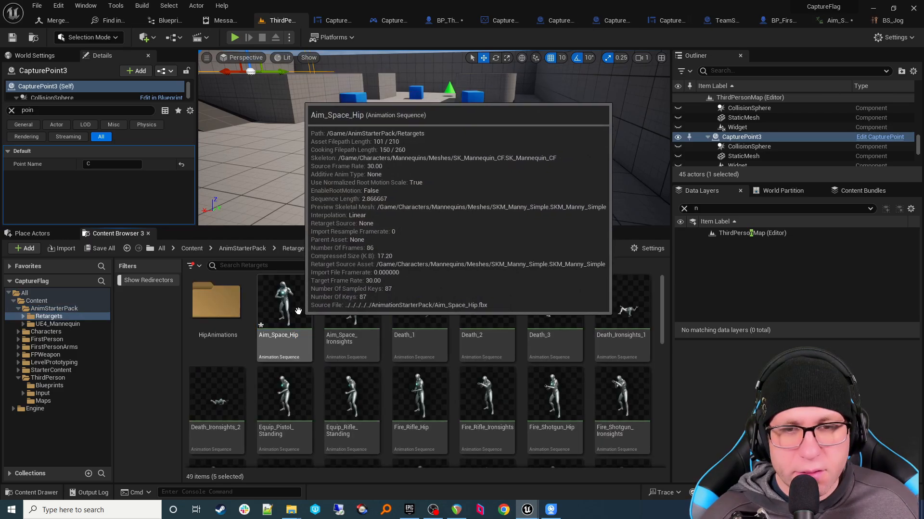
Step: Rename the HipAnimations folder to JogAnimations
click(235, 336)
click(234, 335)
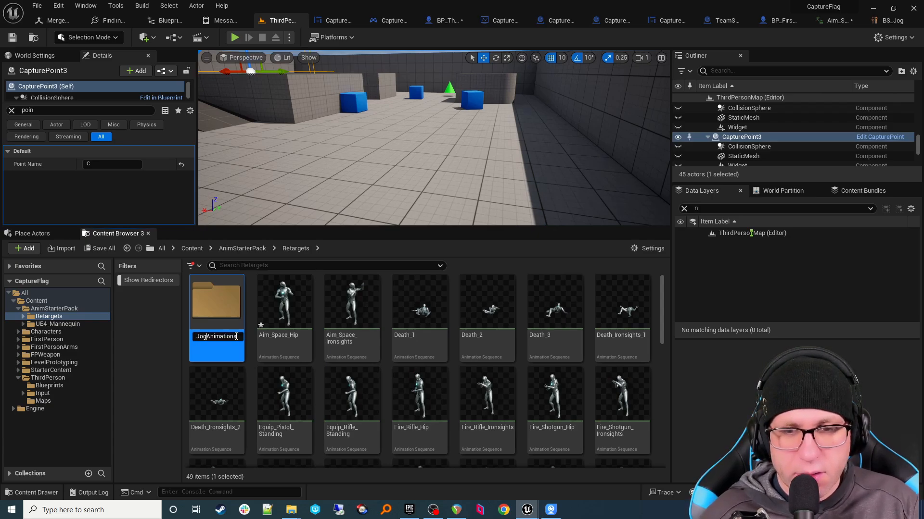
key(Return)
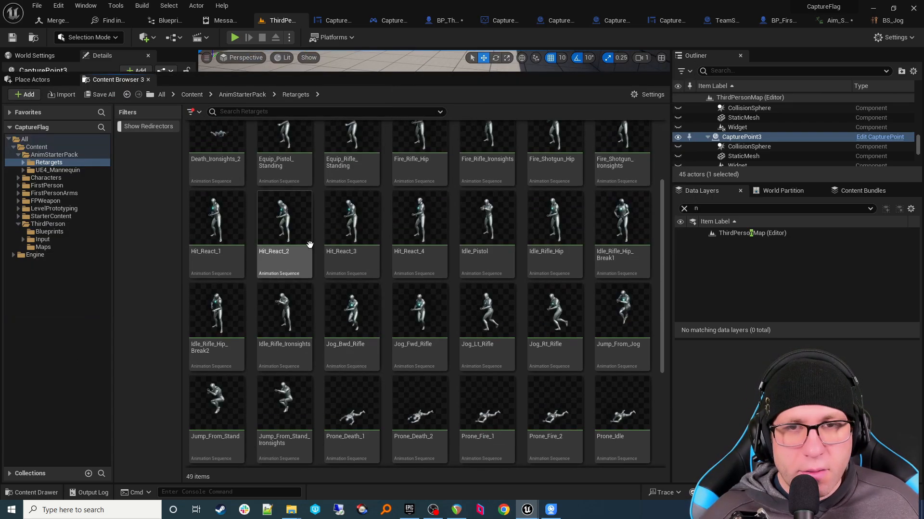
Step: Move the five Jog animations into JogAnimations, then filter the assets by 'hip'
scroll(310, 245, up, 3)
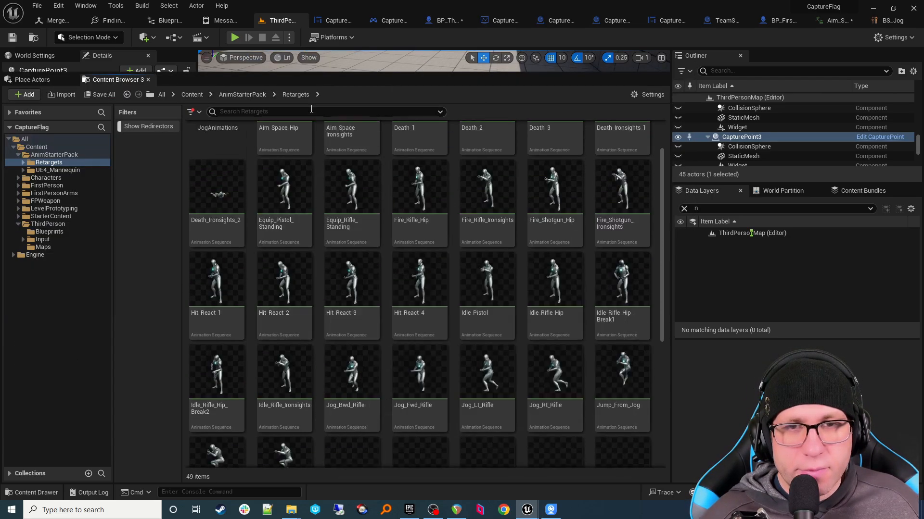
text(jog)
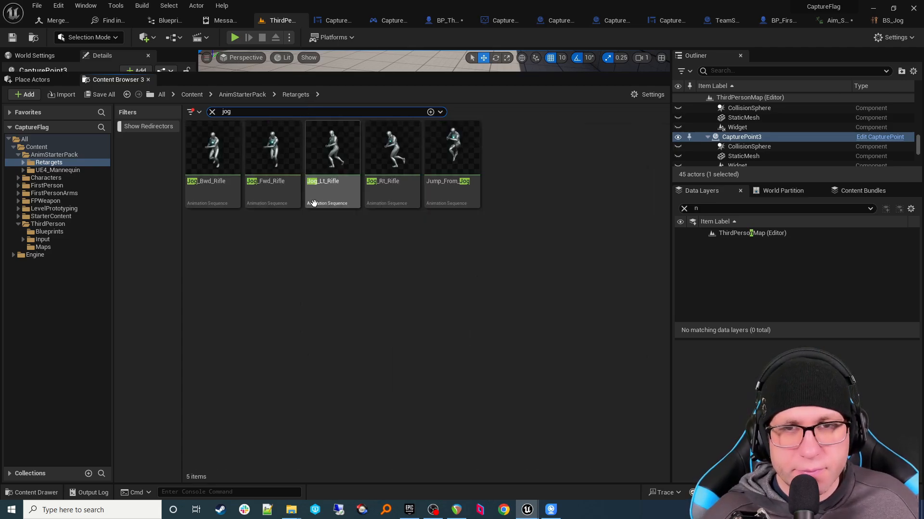
click(213, 158)
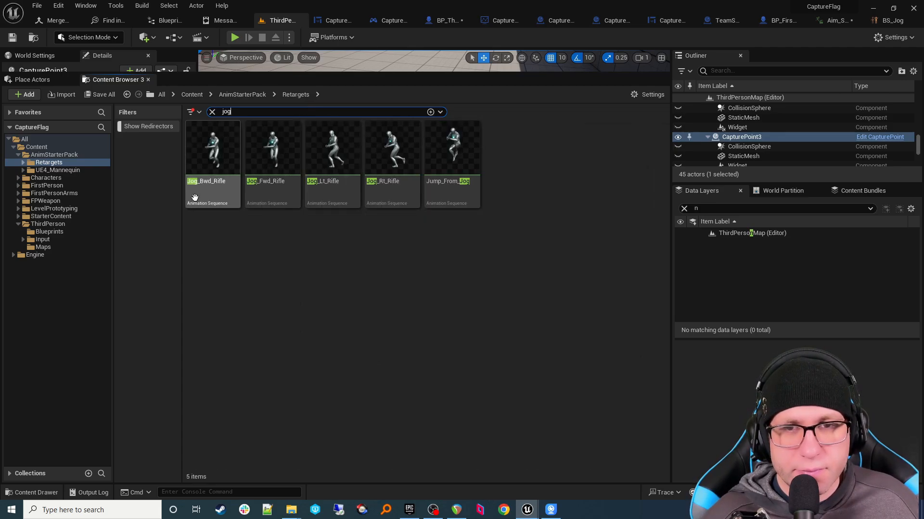
shift+click(450, 195)
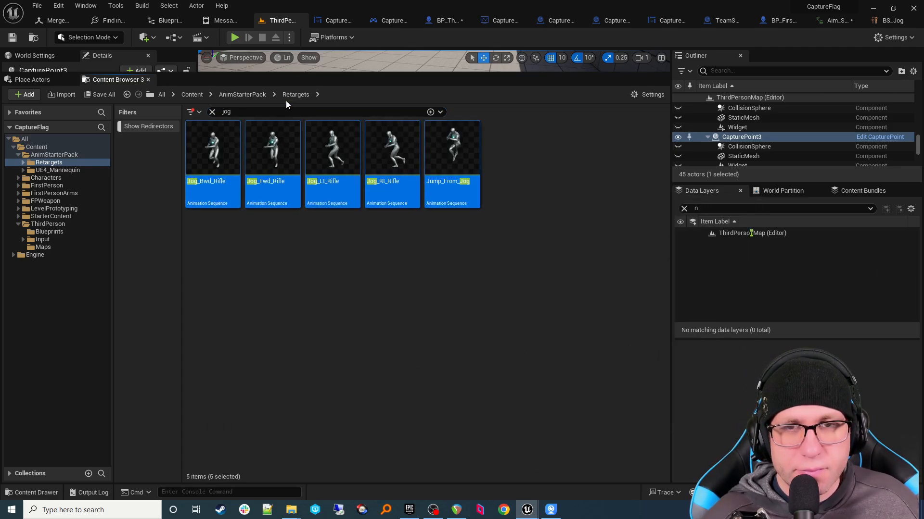
click(212, 112)
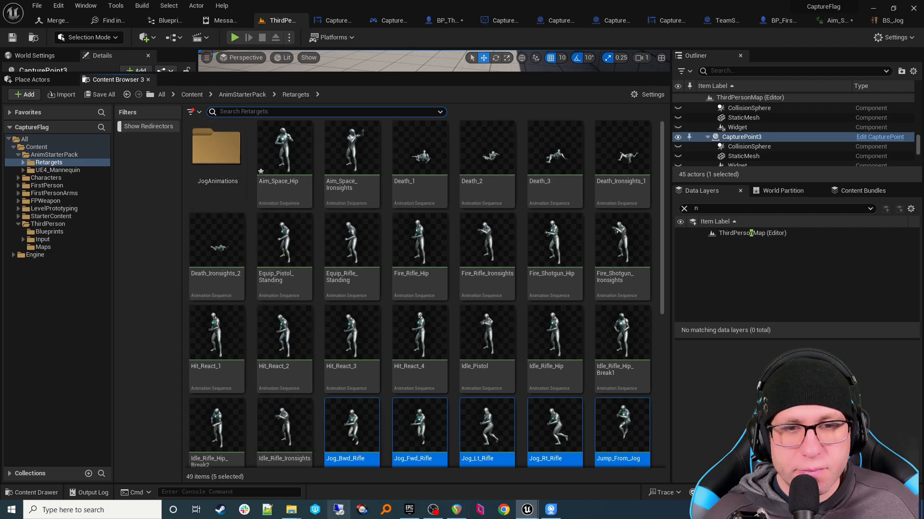
drag(352, 459, 238, 169)
click(247, 177)
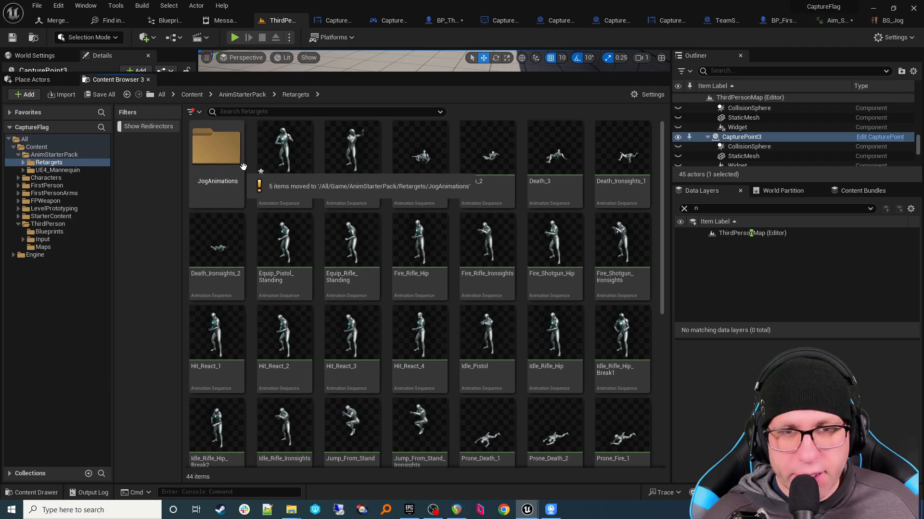
click(350, 192)
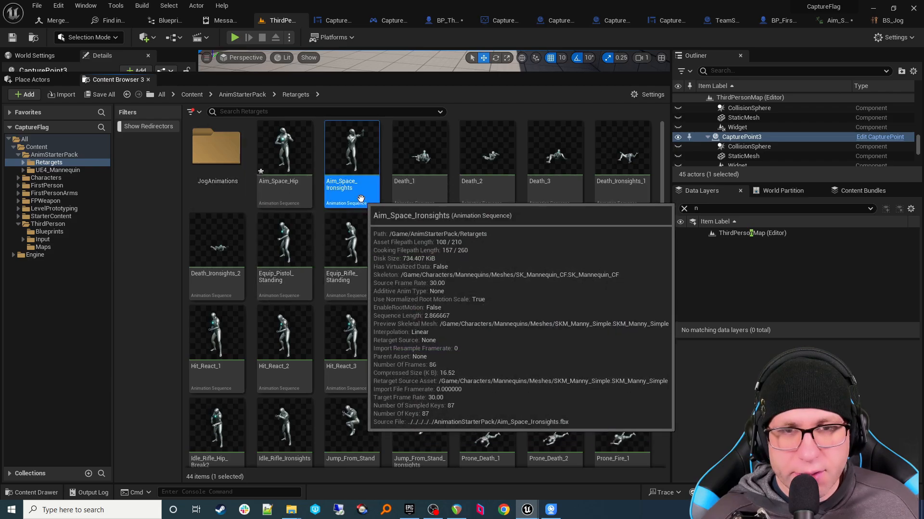
text(hip)
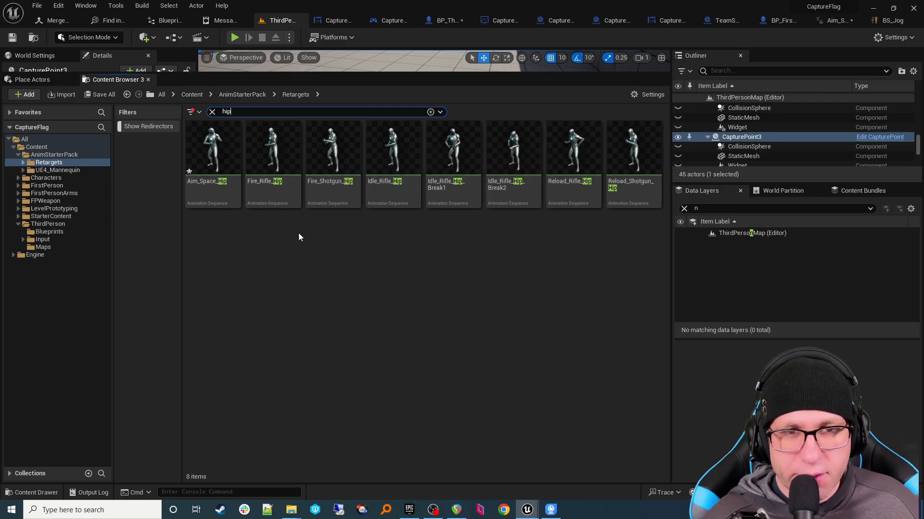
Step: Move Idle_Rifle_Hip and Aim_Space_Hip into the JogAnimations folder
click(393, 197)
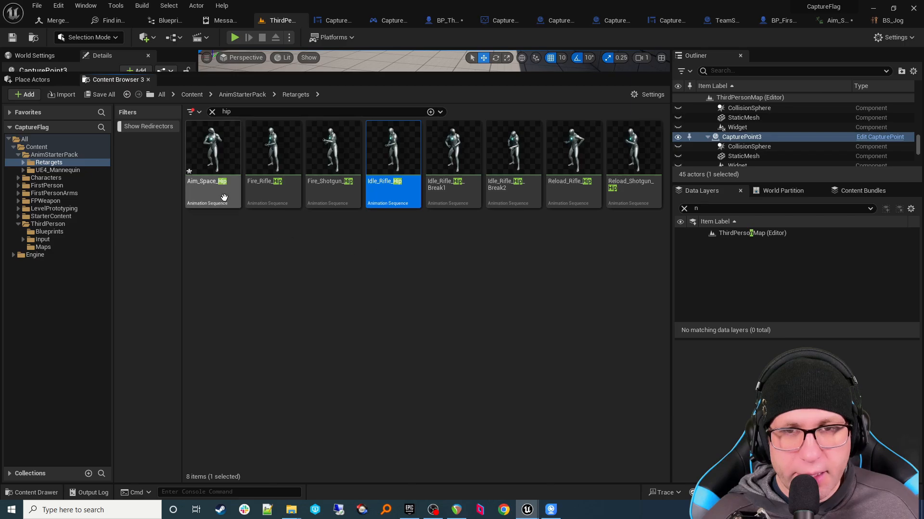
ctrl+click(212, 187)
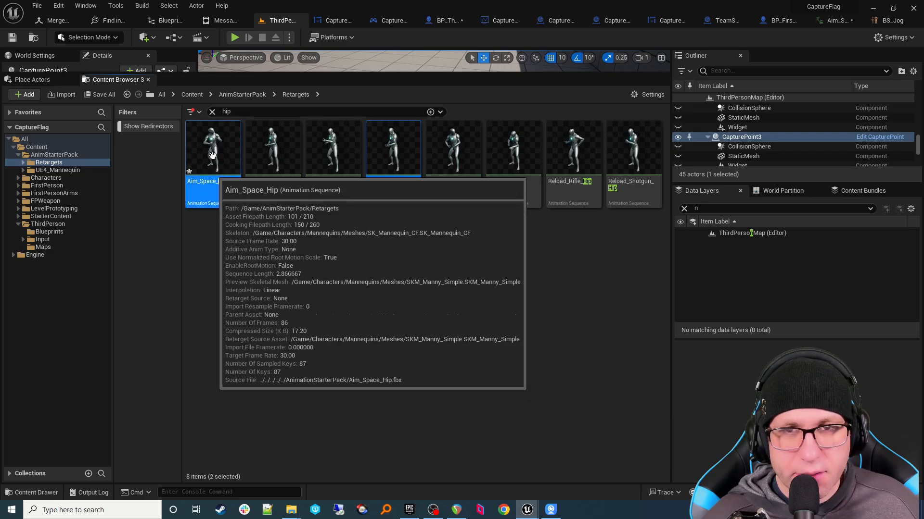
click(211, 112)
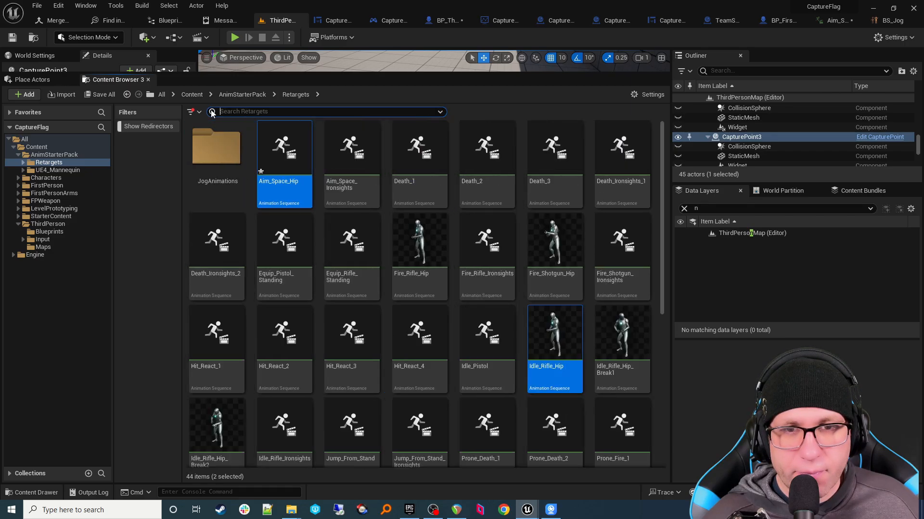
drag(291, 182, 207, 170)
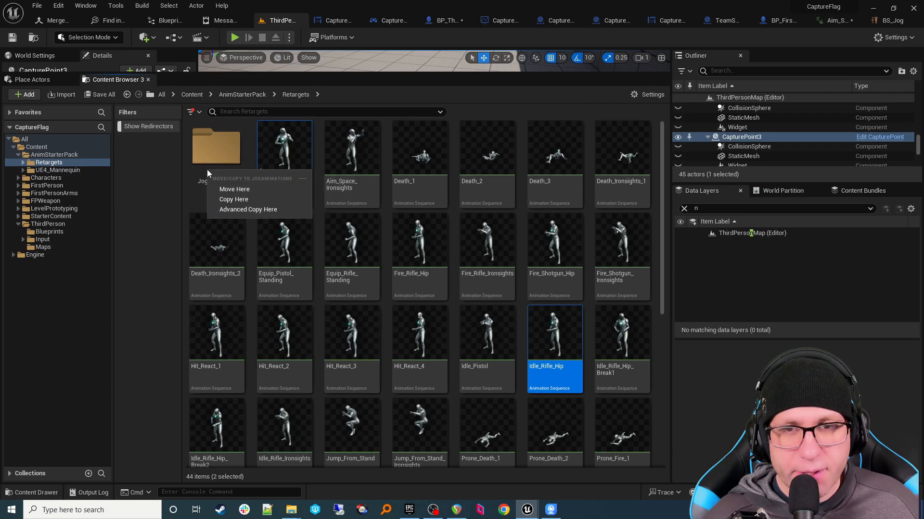
click(232, 189)
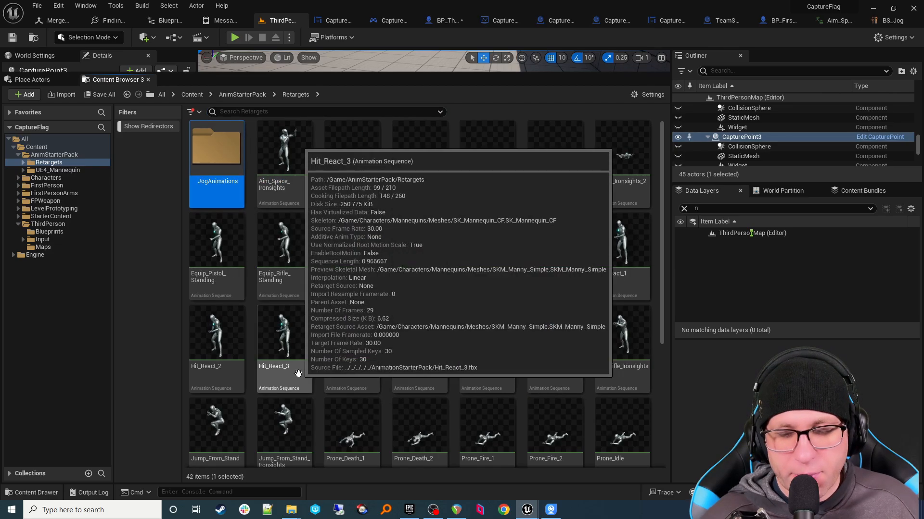
Step: Rename JogAnimations to CF_Animations and check its contents
key(F2)
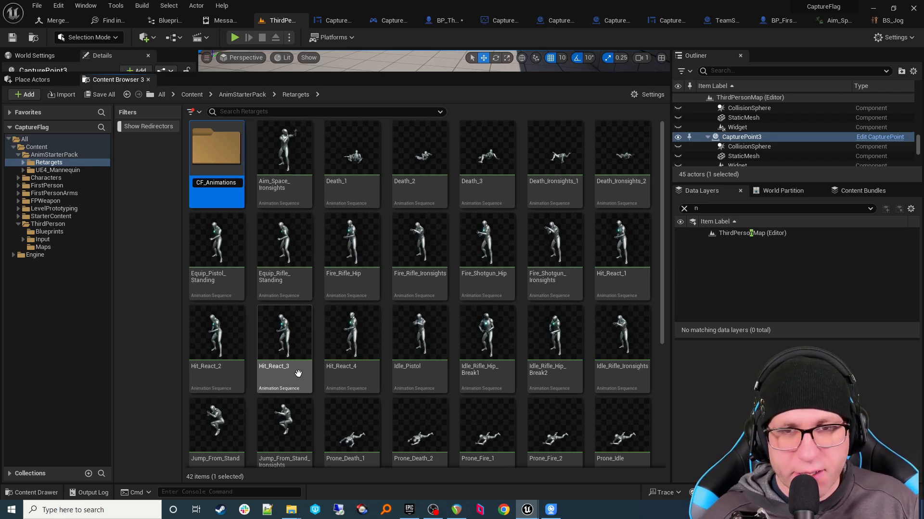
key(Return)
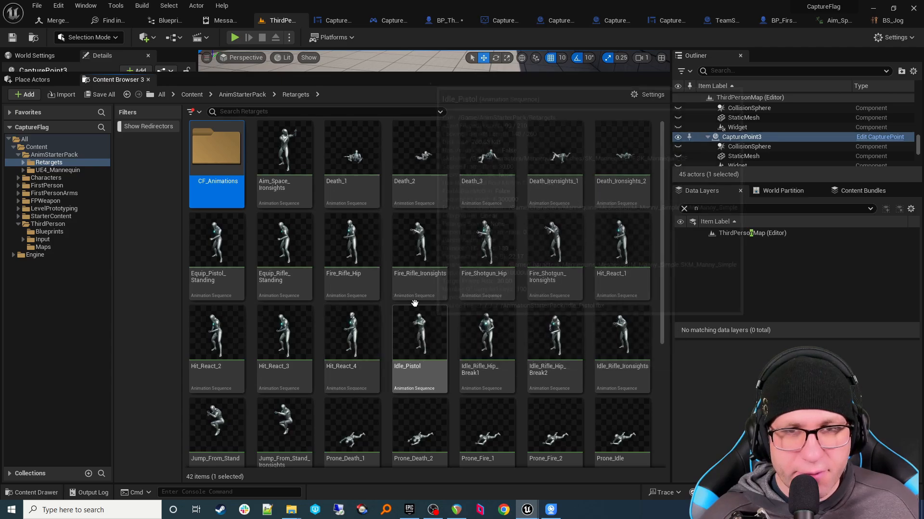
double_click(233, 190)
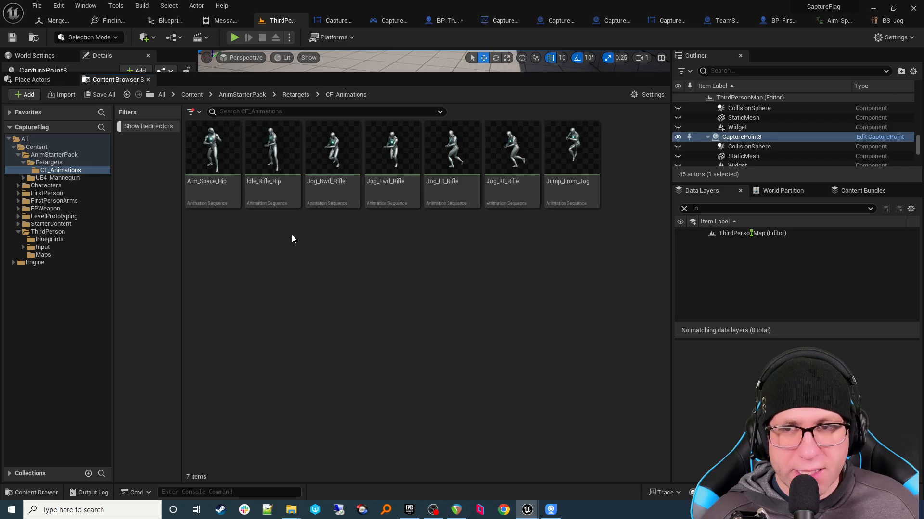
key(alt+Left)
Step: Search 'jump', move Jump_From_Stand into CF_Animations, and open that folder
click(269, 112)
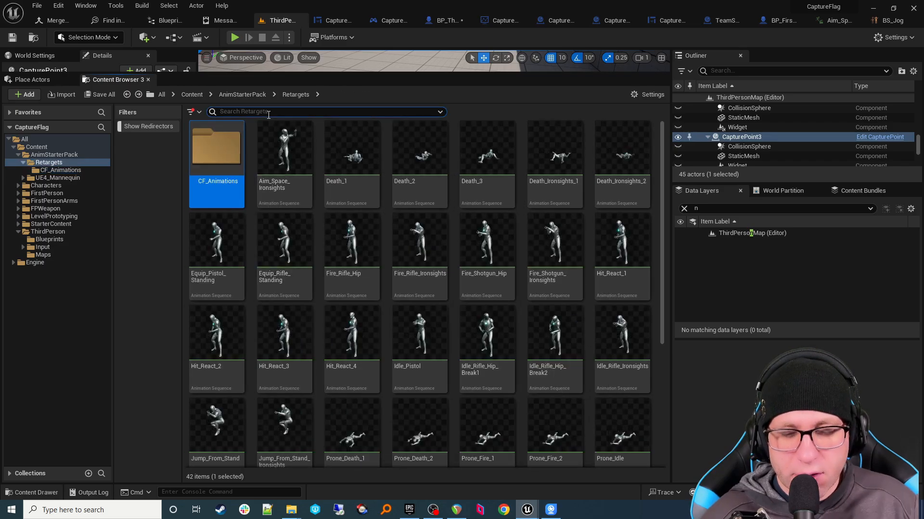
text(jump)
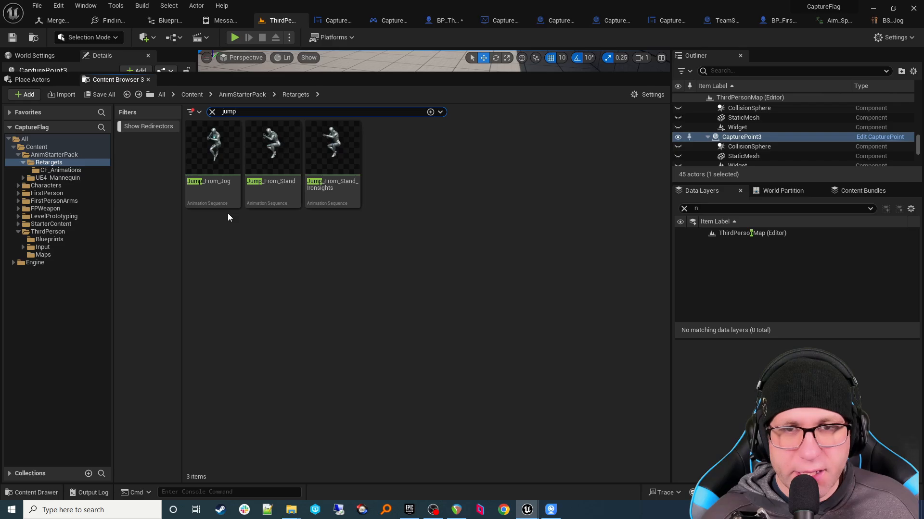
click(270, 190)
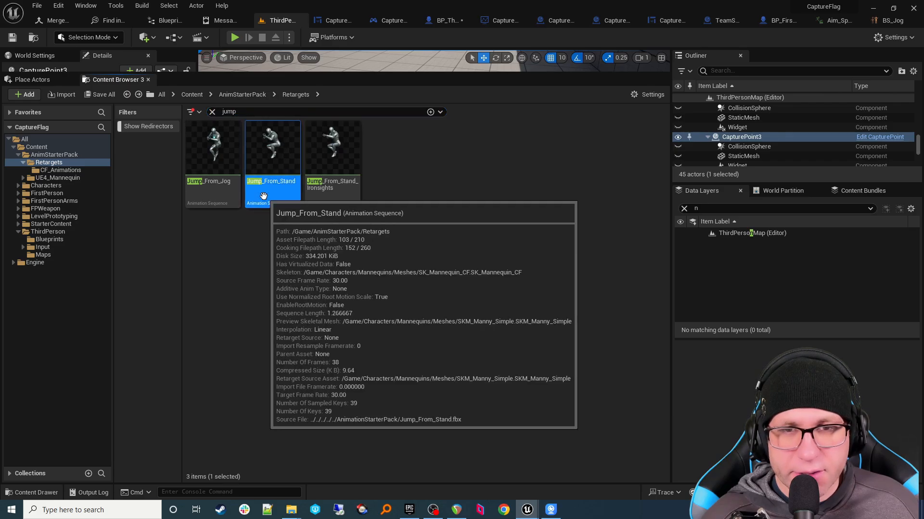
click(212, 113)
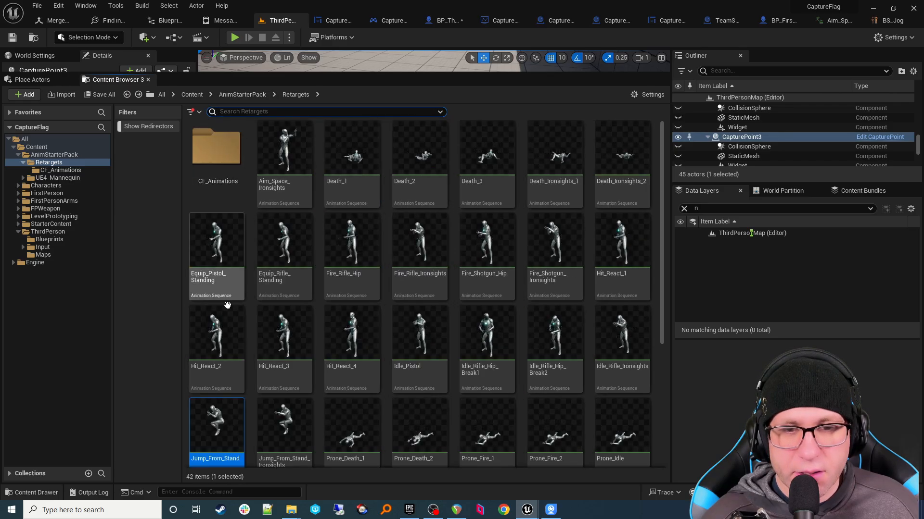
drag(218, 423, 214, 173)
click(243, 189)
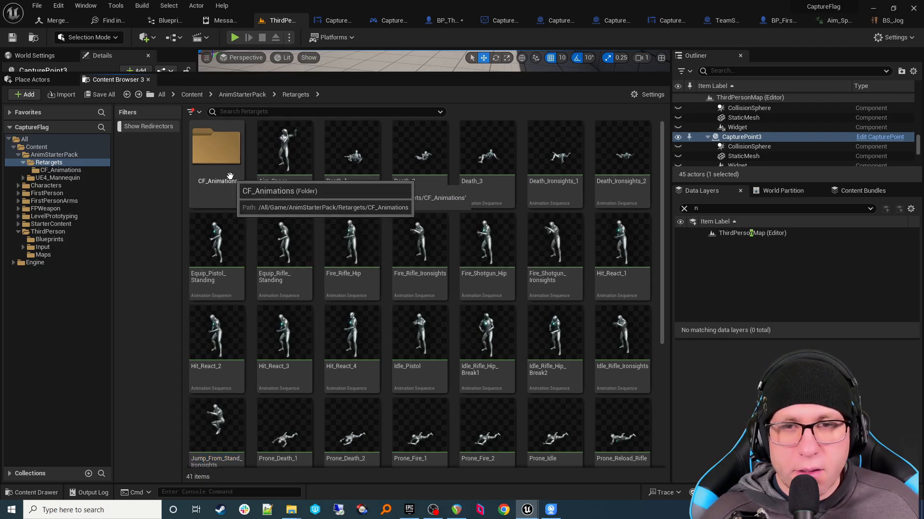
double_click(230, 176)
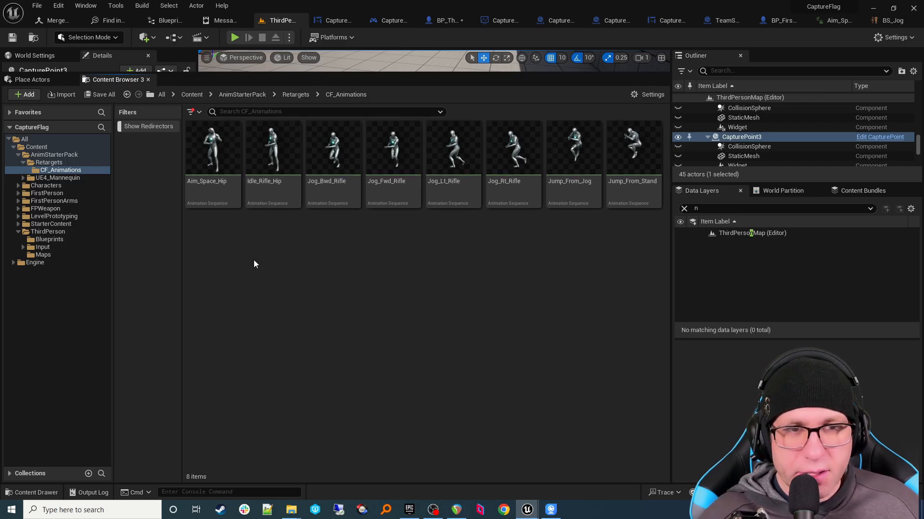
Step: Create a Blend Space on SK_Mannequin_CF, name it CF_Jog_BS, and open it
right_click(275, 260)
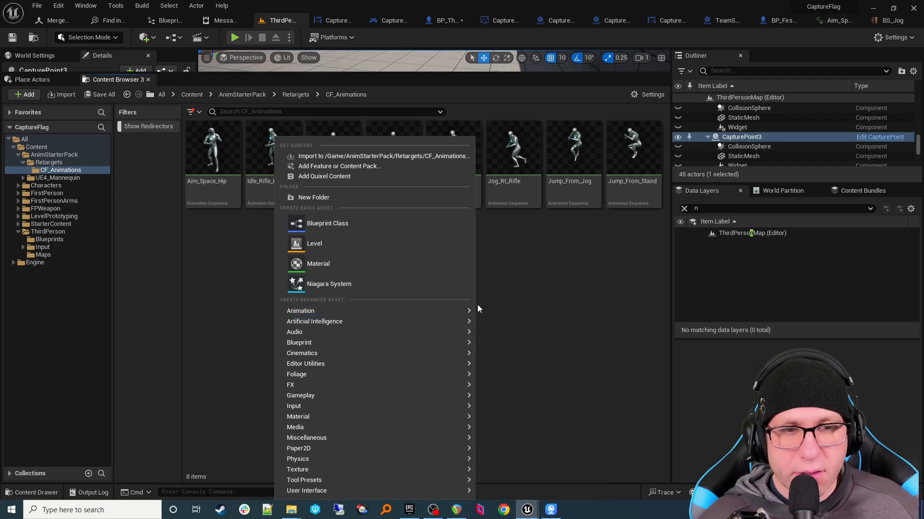
mouse_move(468, 312)
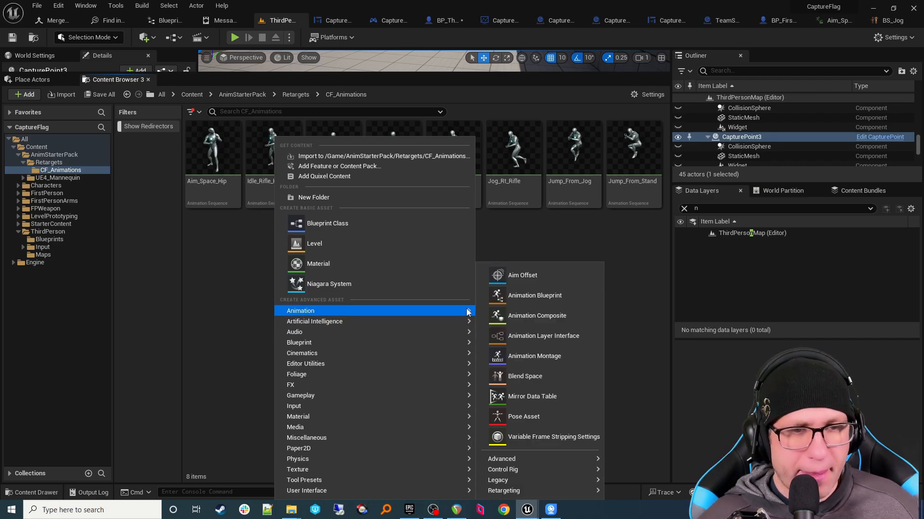
click(529, 357)
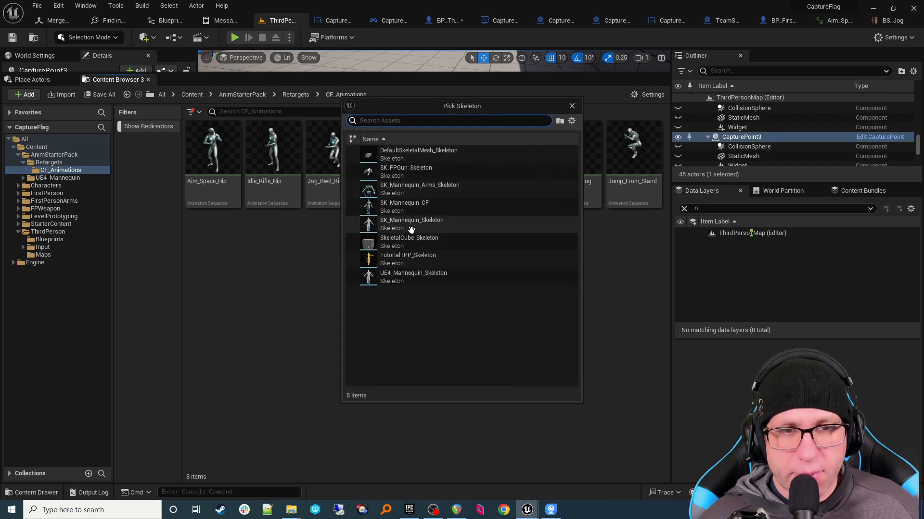
click(410, 207)
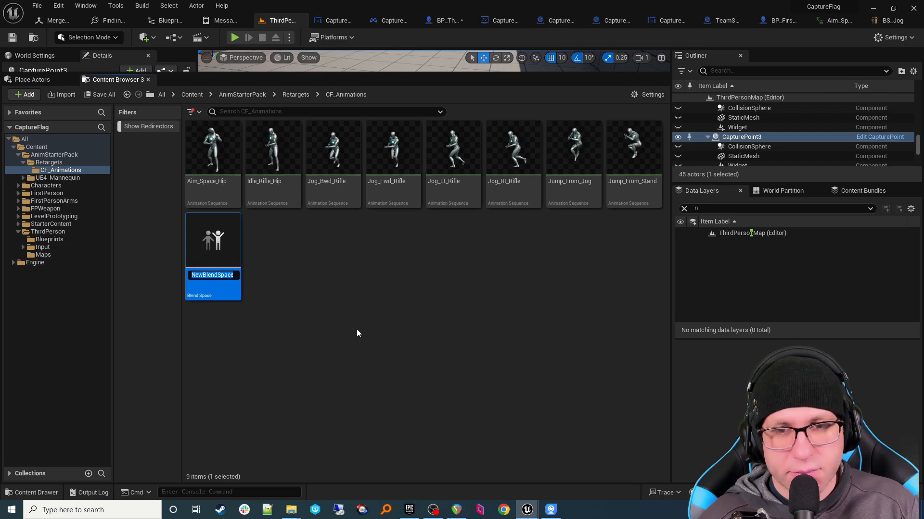
key(BackSpace)
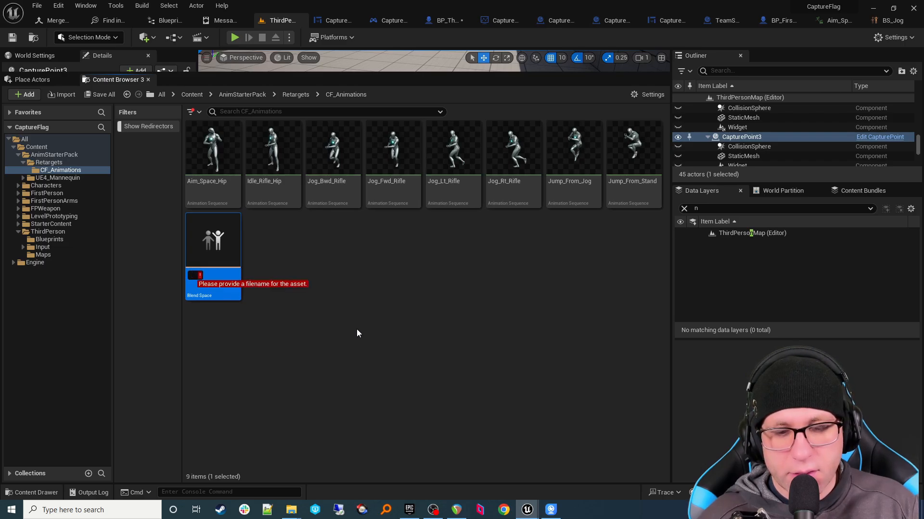
text(C)
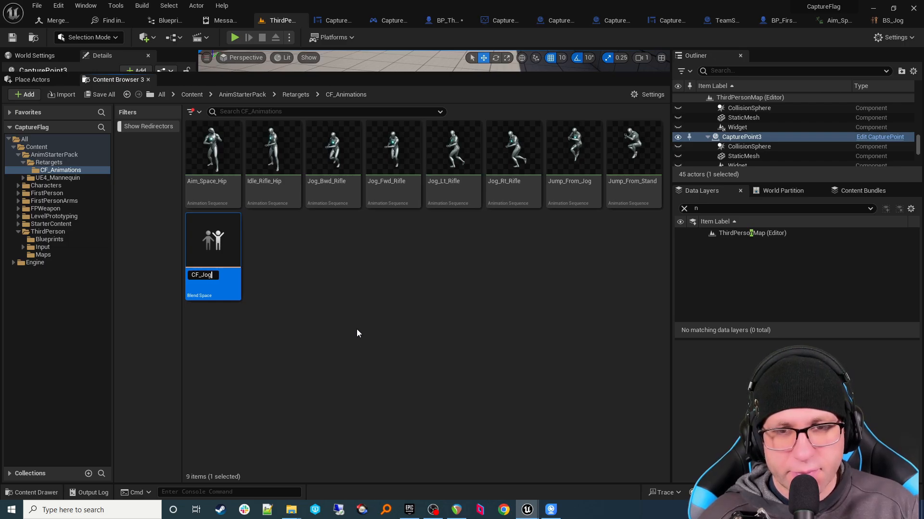
text(F_Jog)
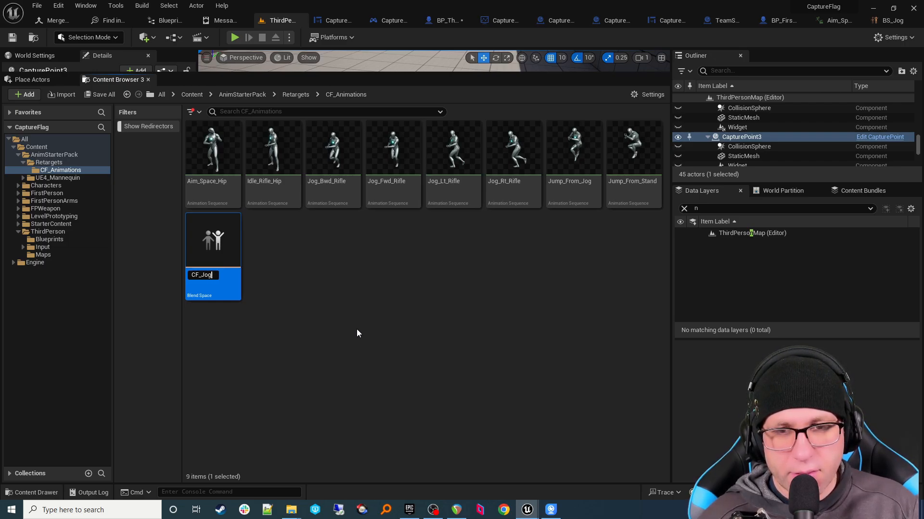
text(_BS)
key(Return)
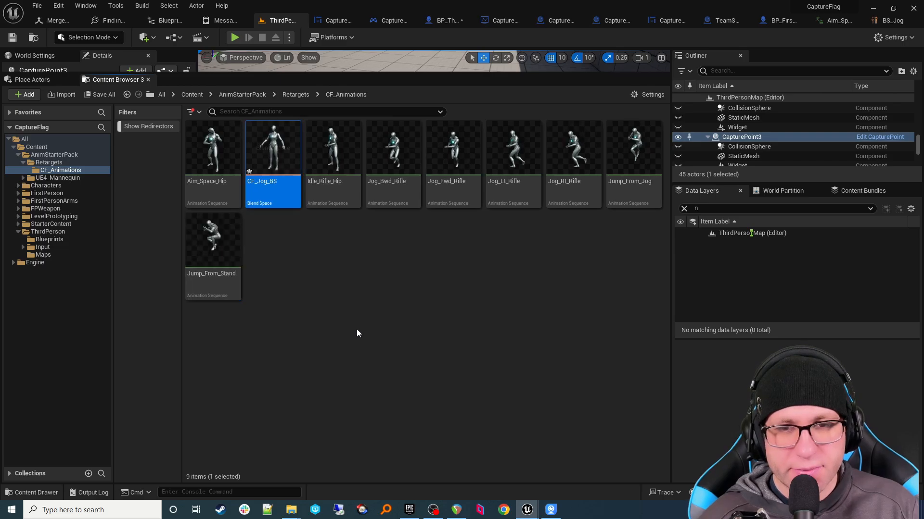
click(308, 238)
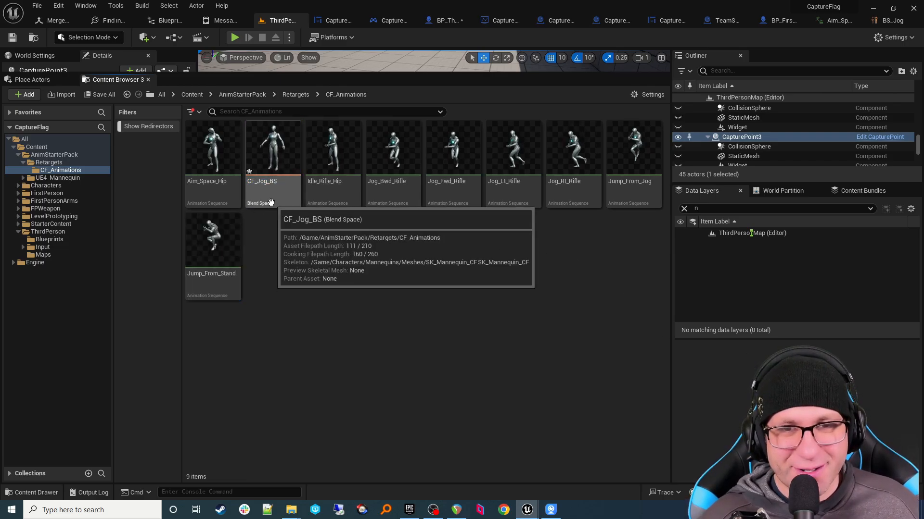
double_click(271, 203)
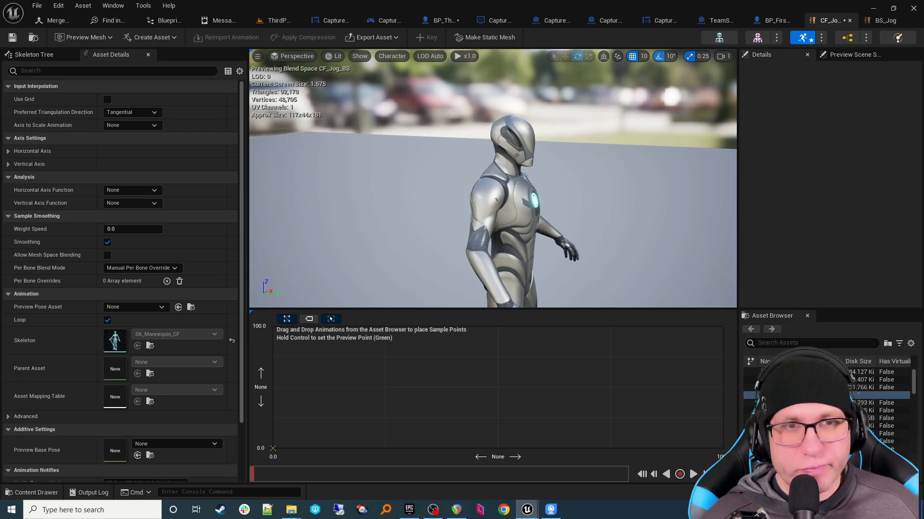
Step: In CF_Jog_BS, name the horizontal axis 'direction' and the vertical axis 'Speed'
click(15, 151)
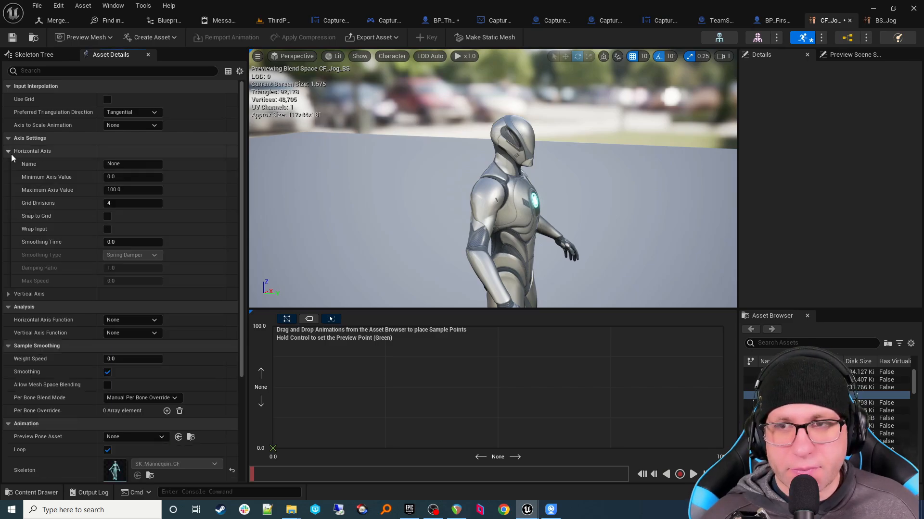
click(15, 294)
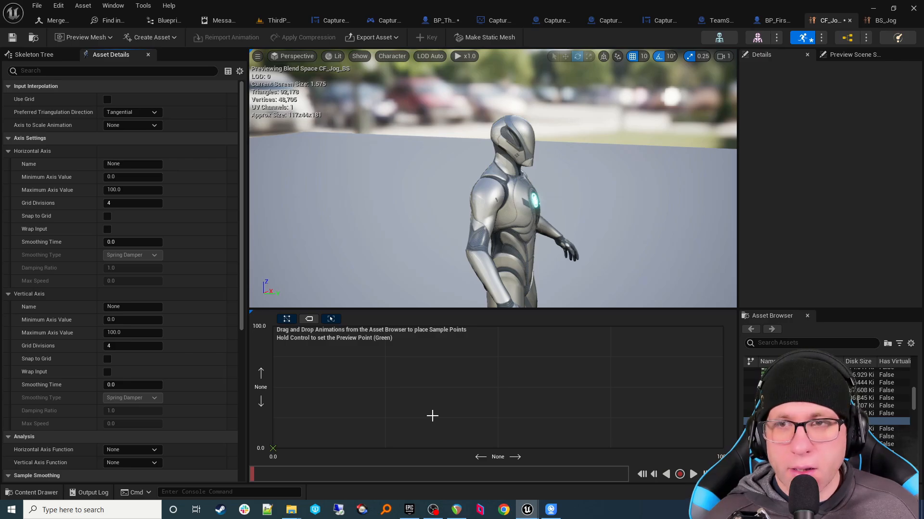
click(132, 164)
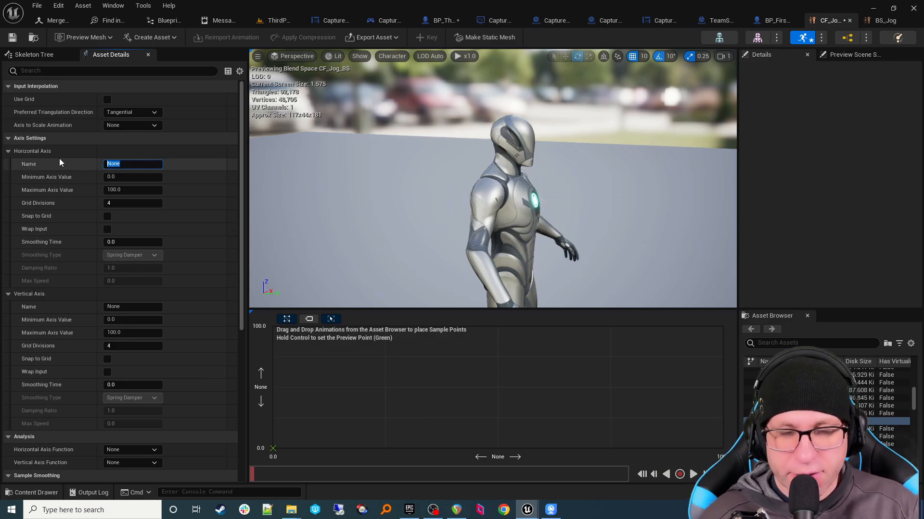
text(direction)
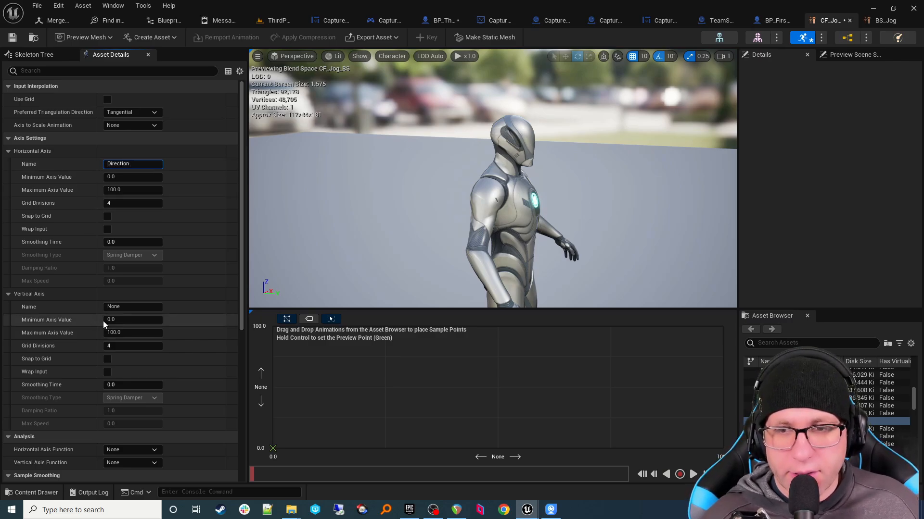
click(133, 309)
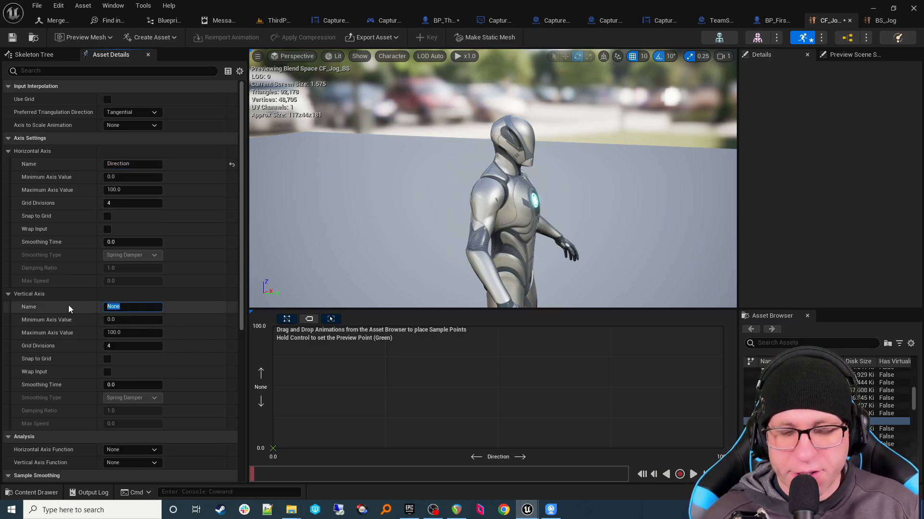
text(Speed)
key(Tab)
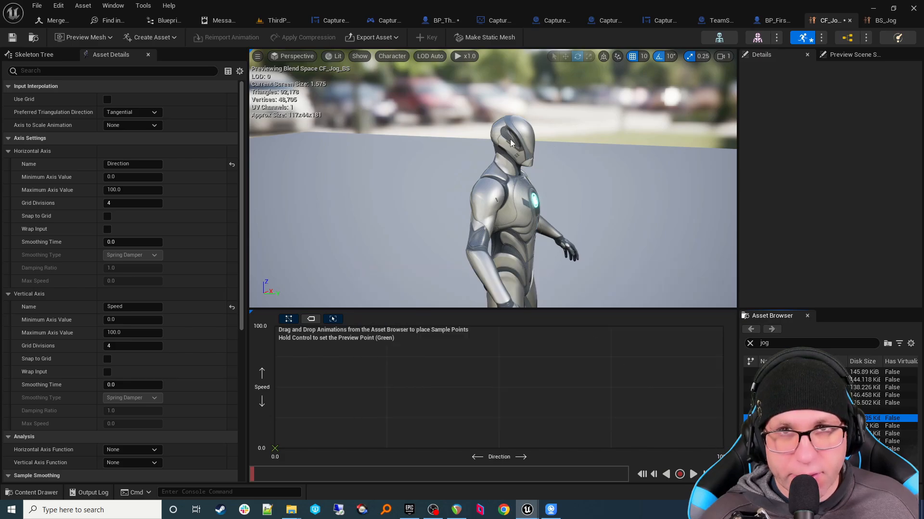
Step: Back in ThirdPersonMap, select the original AnimStarterPack animations from Aim_Space_Hip through Fire_Rifle_Hip
click(278, 20)
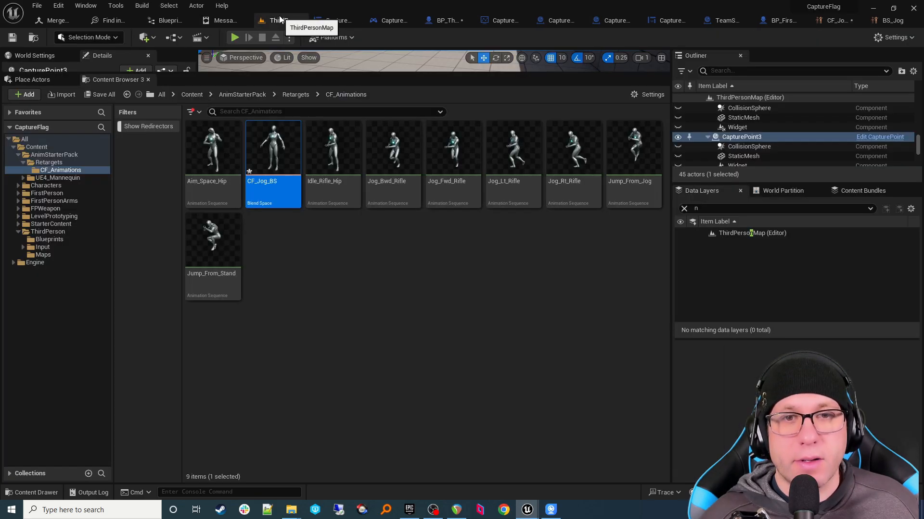
click(56, 163)
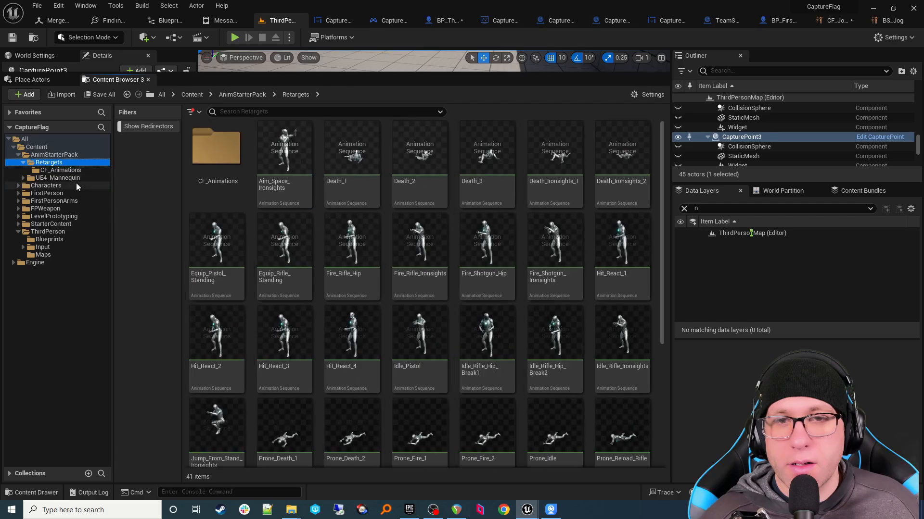
click(68, 173)
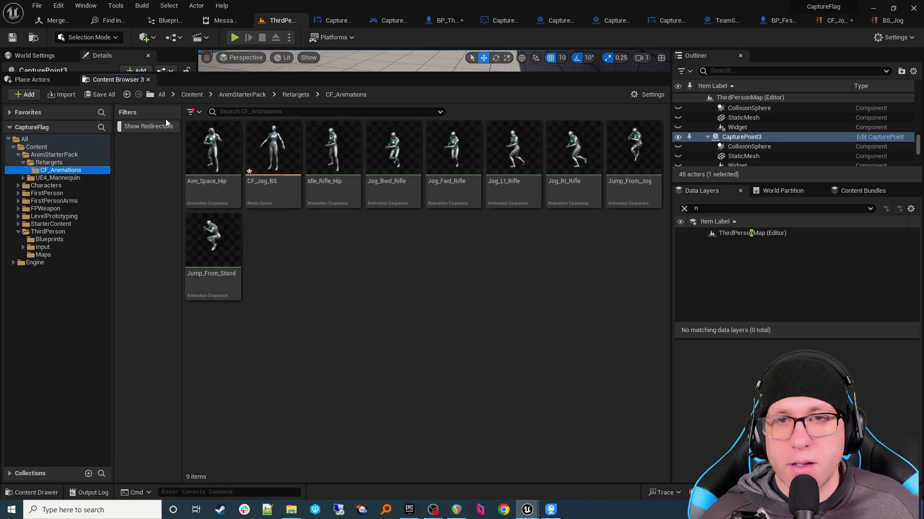
click(68, 157)
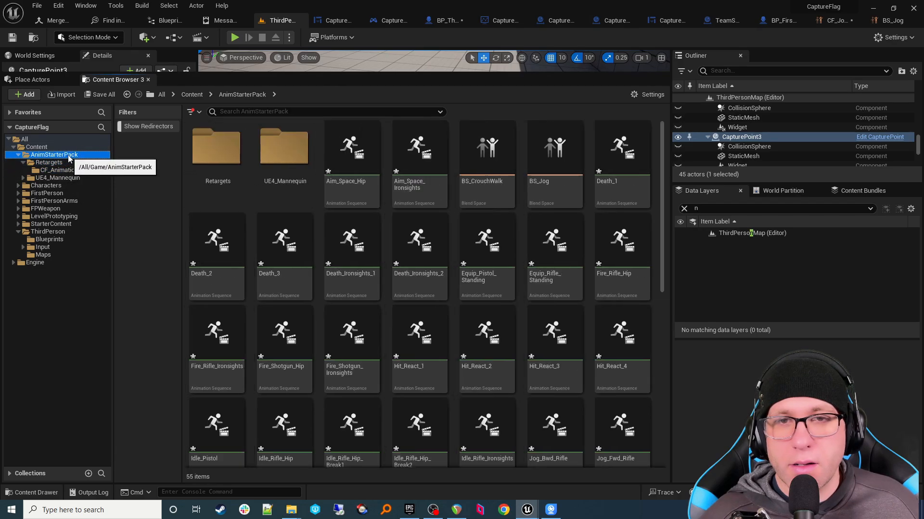
click(351, 159)
ctrl+click(419, 154)
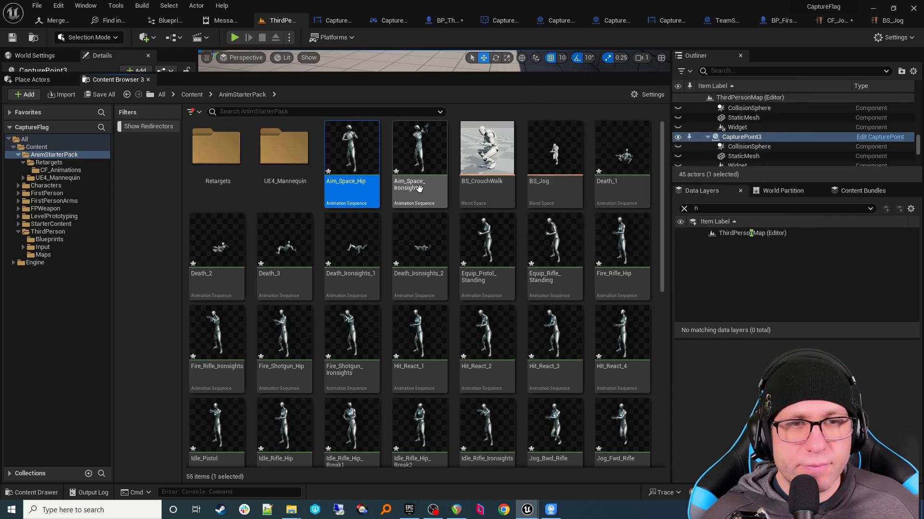
ctrl+click(609, 201)
ctrl+click(217, 284)
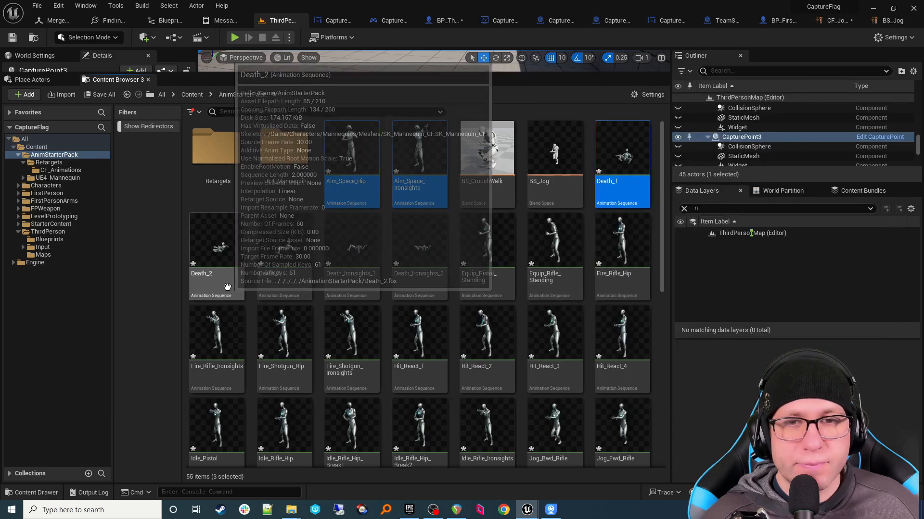
ctrl+shift+click(605, 289)
Step: Extend the selection through Walk_Rt_Rifle_Ironsights and force-delete all selected animations
scroll(607, 374, down, 5)
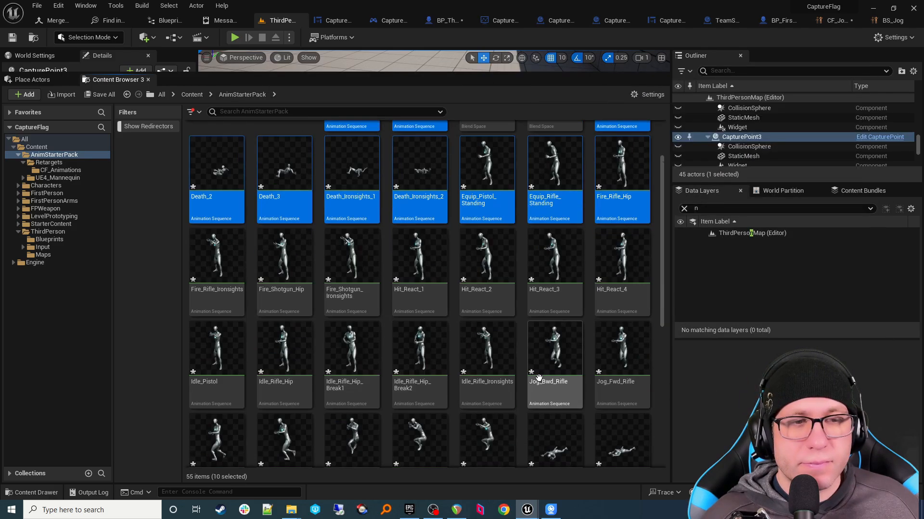
ctrl+shift+click(417, 395)
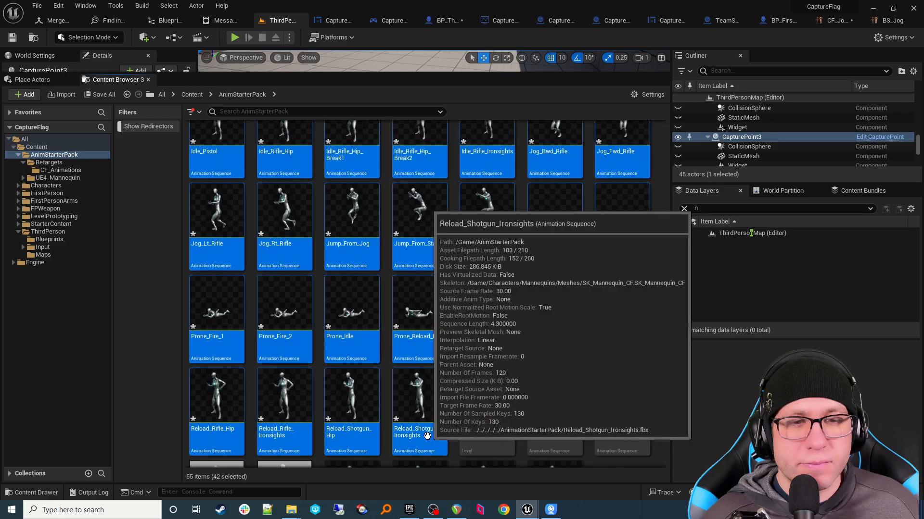
scroll(615, 415, down, 1)
scroll(615, 415, down, 2)
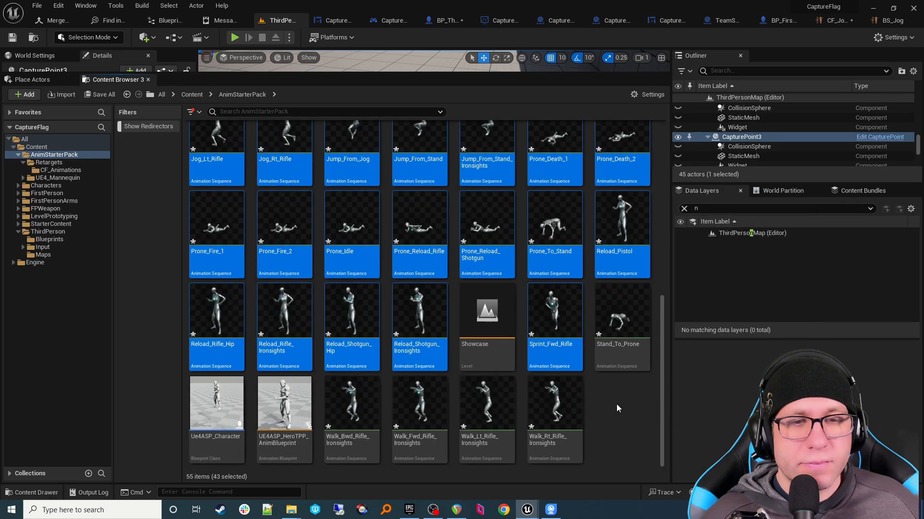
ctrl+click(625, 347)
ctrl+click(378, 445)
ctrl+shift+click(553, 418)
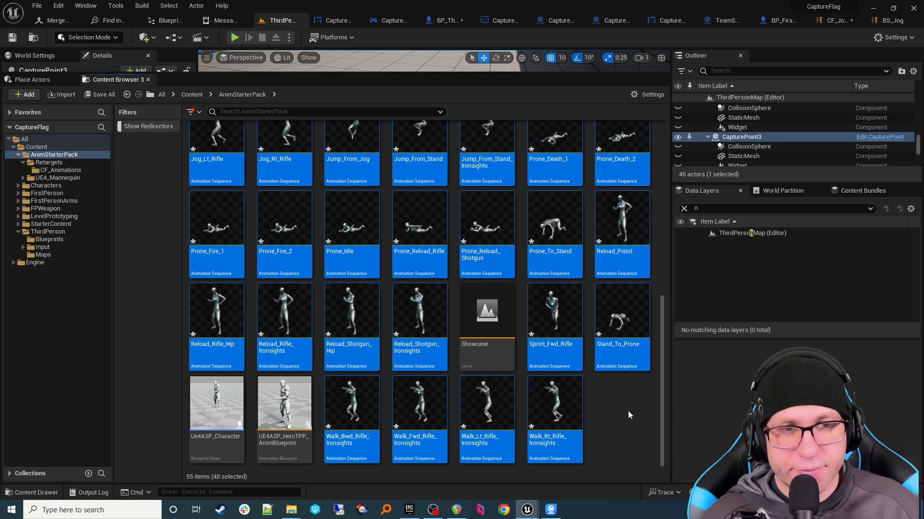
key(Delete)
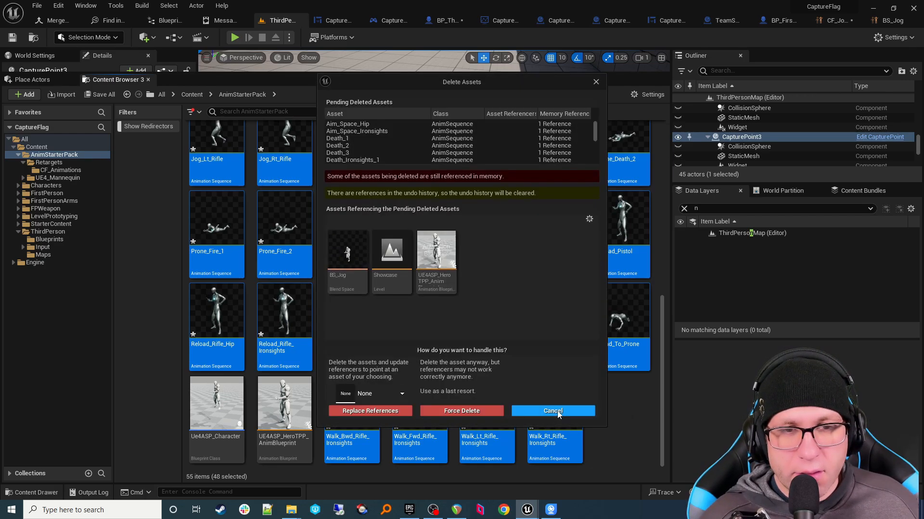
click(481, 415)
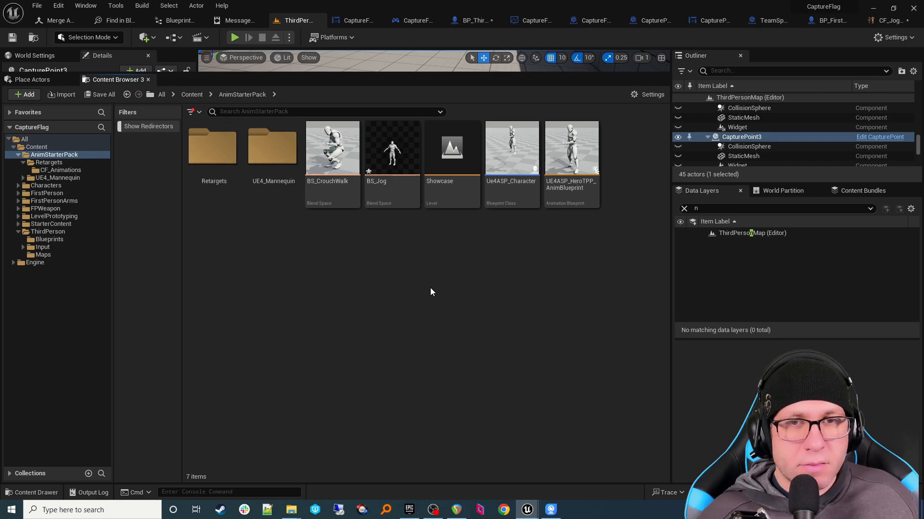
Step: Open the CF_Jog_BS blend space from Retargets/CF_Animations
double_click(212, 147)
scroll(385, 327, down, 5)
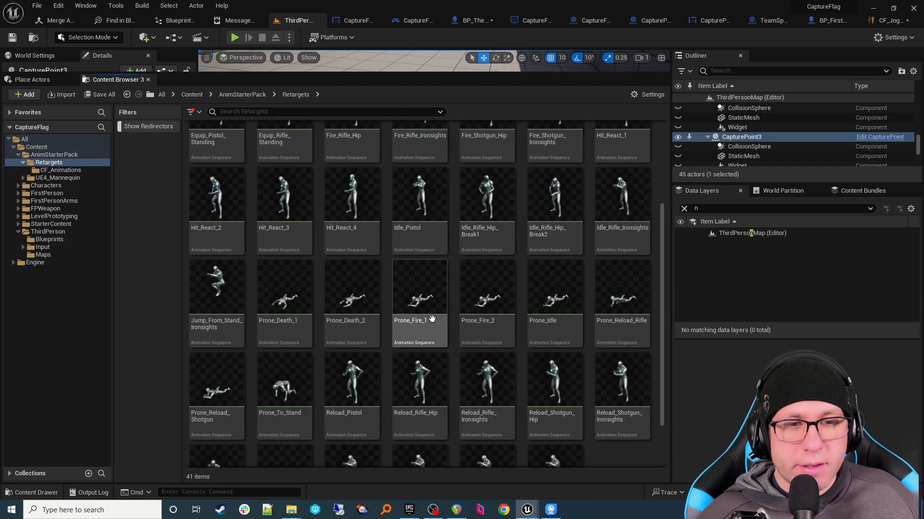
scroll(455, 288, up, 5)
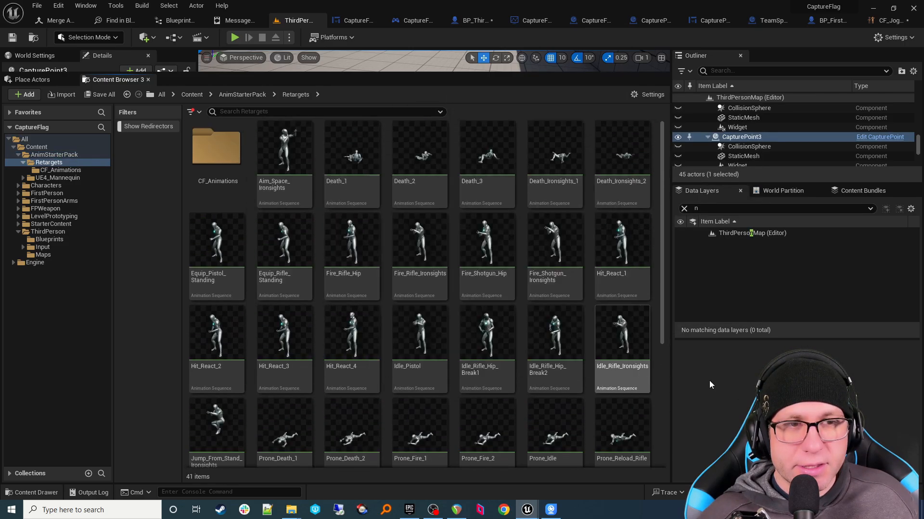
double_click(236, 183)
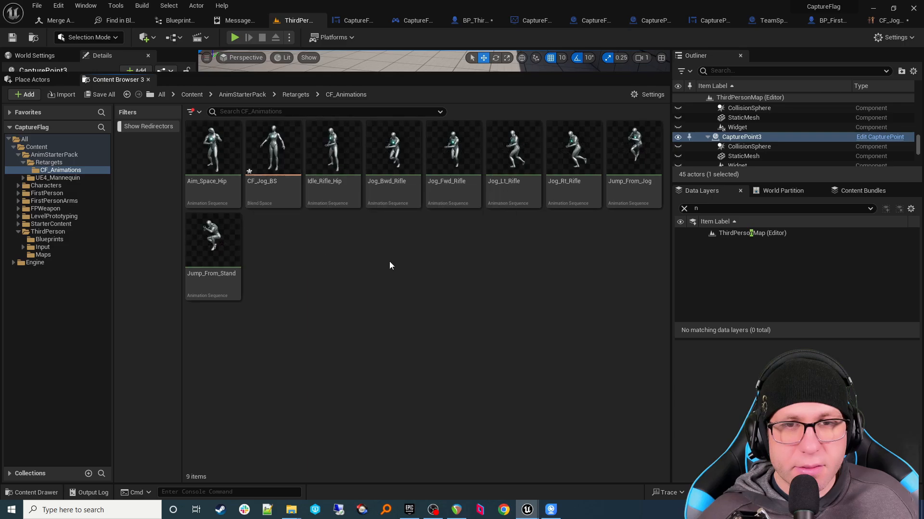
double_click(284, 200)
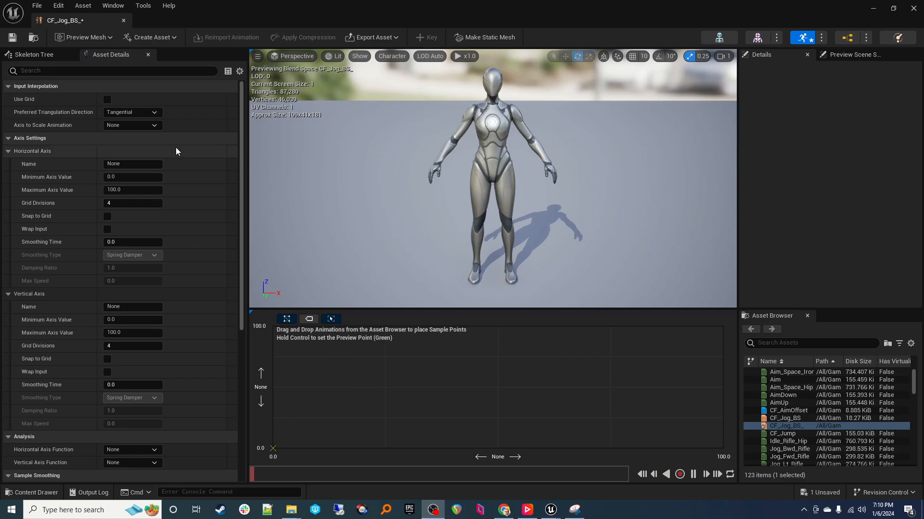
Step: Name the horizontal axis Direction, ranging from -180 to 180
click(130, 164)
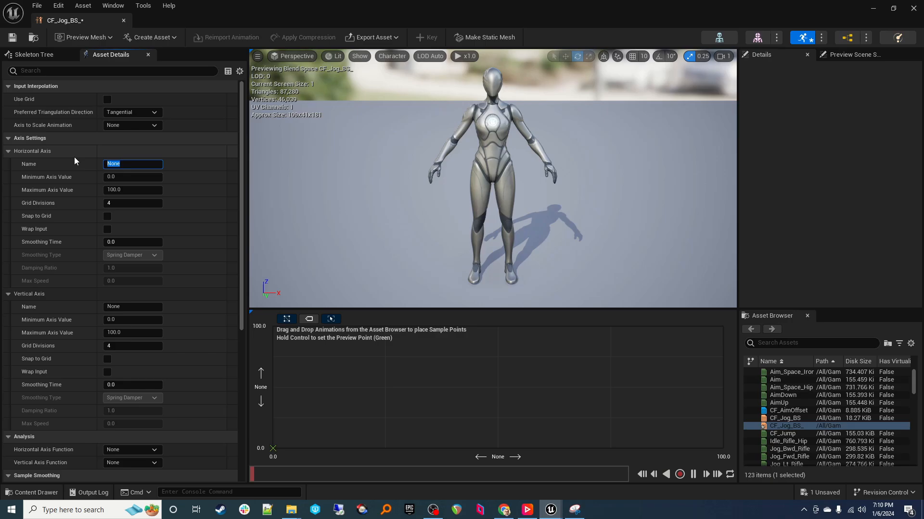
text(Direction)
key(Tab)
text(-180)
key(Tab)
text(180)
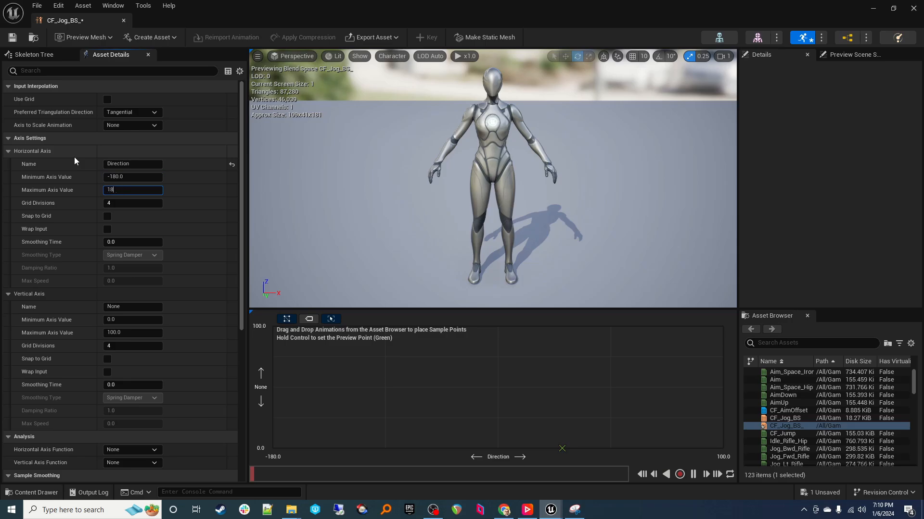
key(Tab)
key(Tab)
key(Tab)
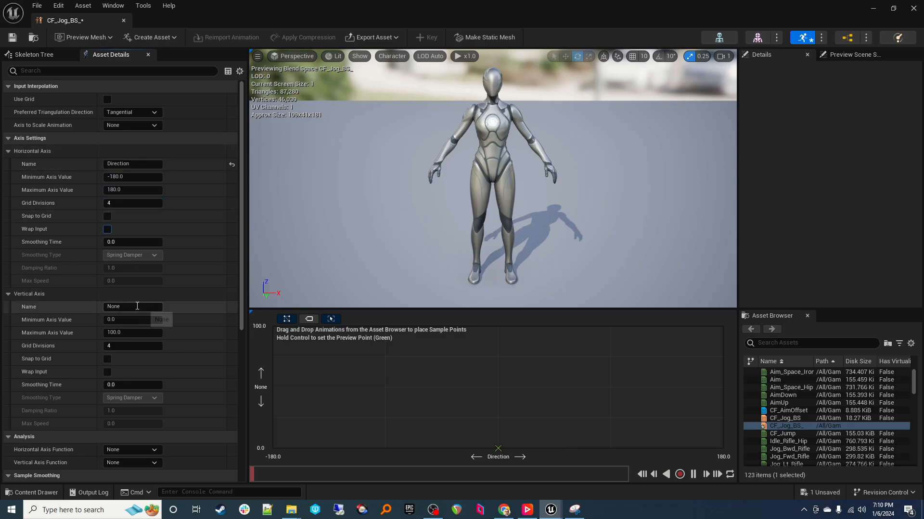
Step: Name the vertical axis Speed with maximum 400, and filter the Asset Browser for 'jog'
click(137, 305)
text(Speed)
key(Tab)
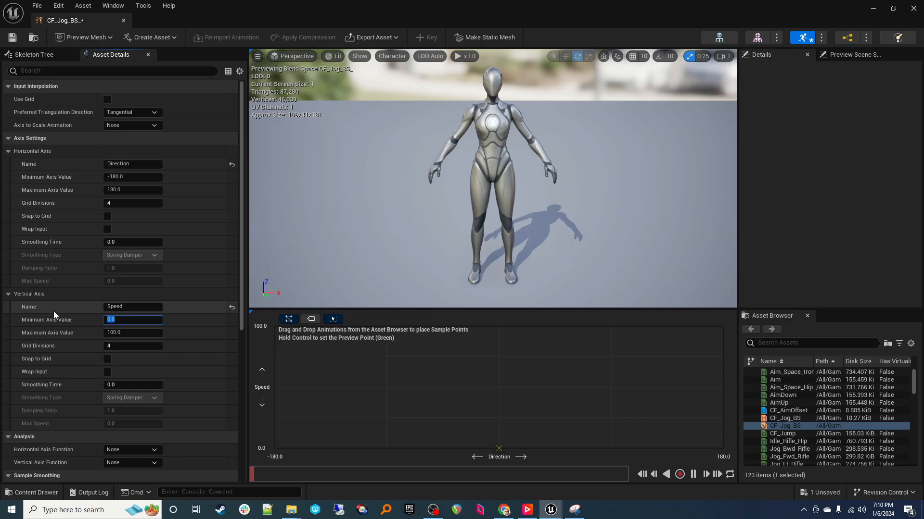
key(Tab)
text(400)
key(Tab)
key(Tab)
key(Tab)
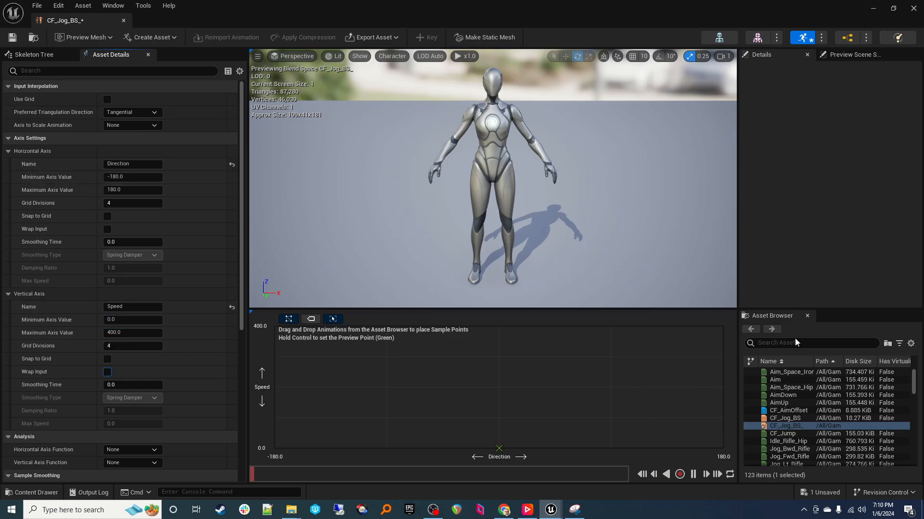
click(777, 342)
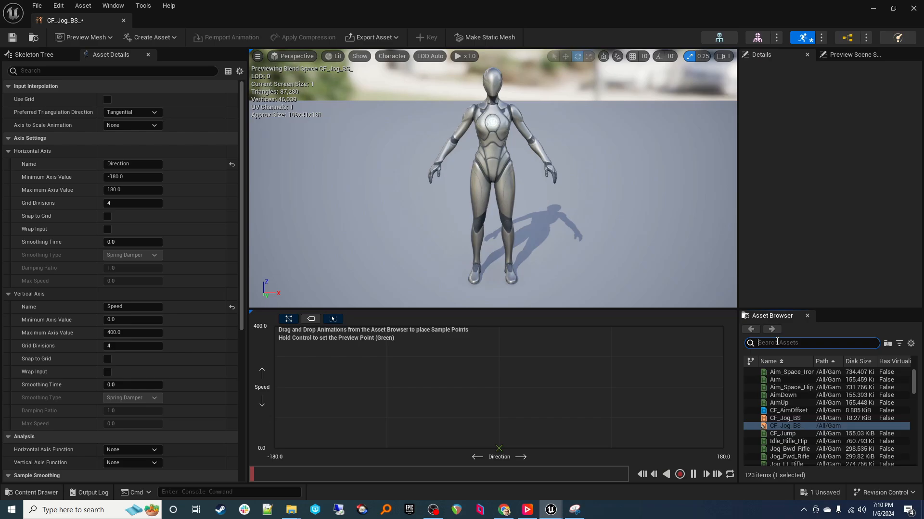
text(jog)
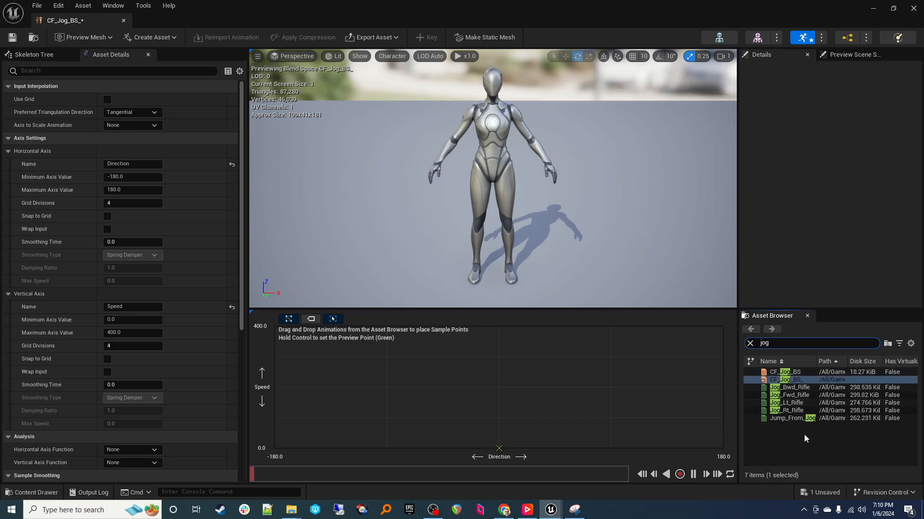
Step: Add Jog_Bwd_Rifle samples at the left corners, Direction -180 for Speed 400 and 0
click(801, 388)
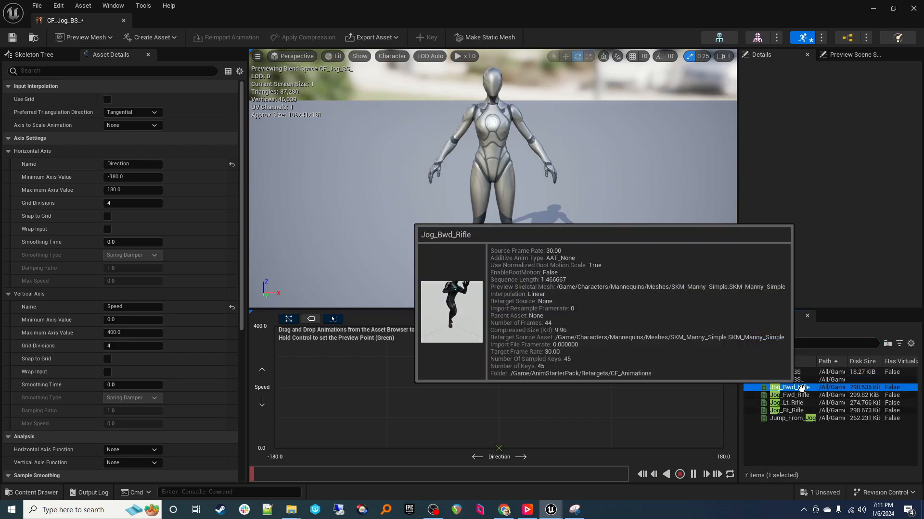
drag(801, 388, 274, 326)
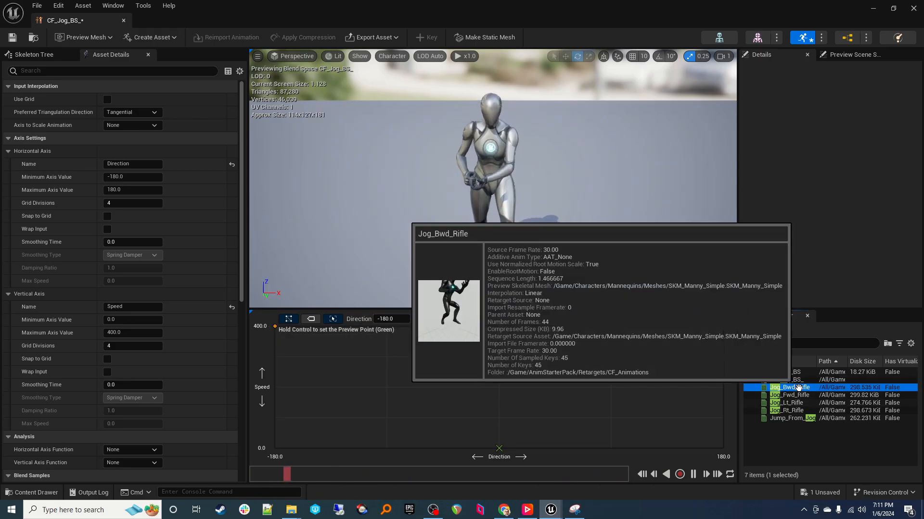
drag(789, 388, 273, 449)
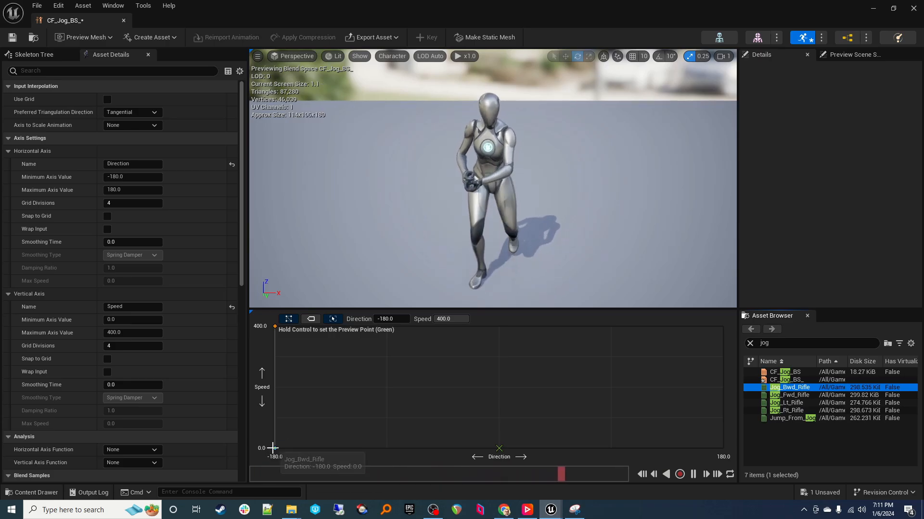
click(274, 448)
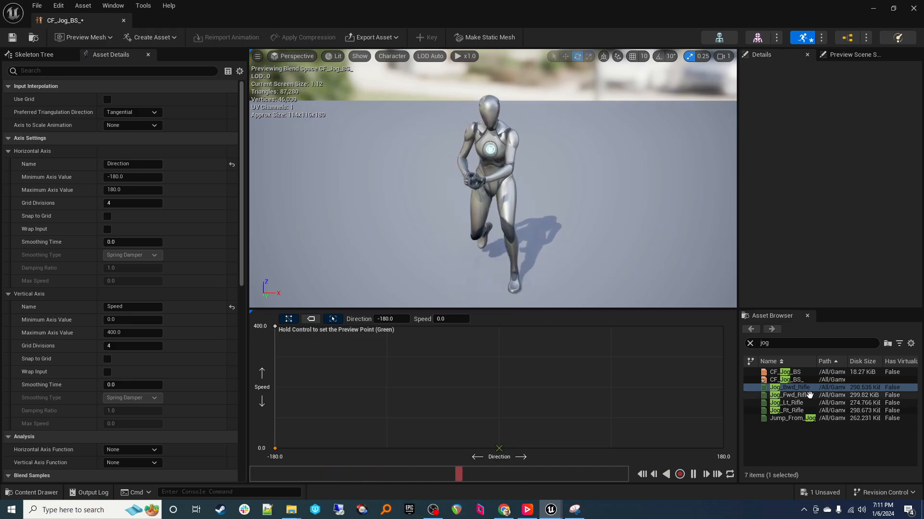
Step: Add Jog_Bwd_Rifle at the right corners, fixing the top-right sample's Direction to 180
drag(801, 390, 722, 327)
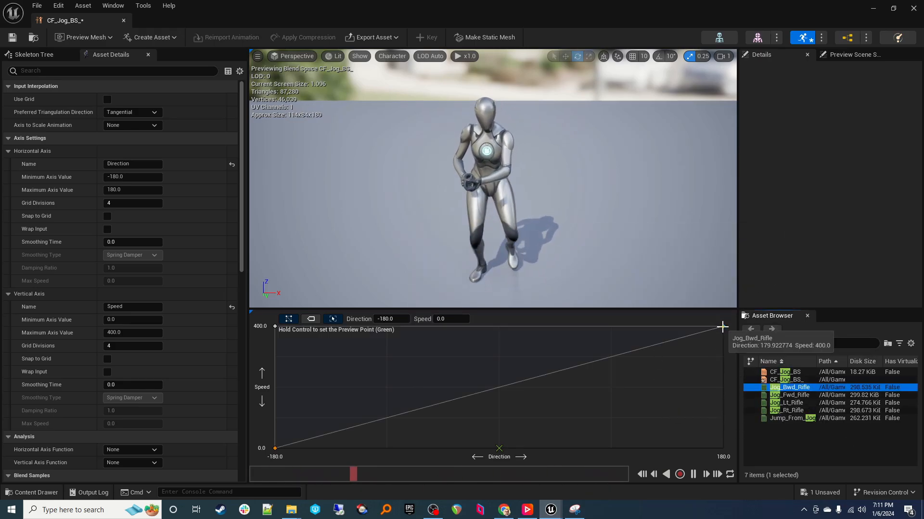
click(722, 327)
click(403, 319)
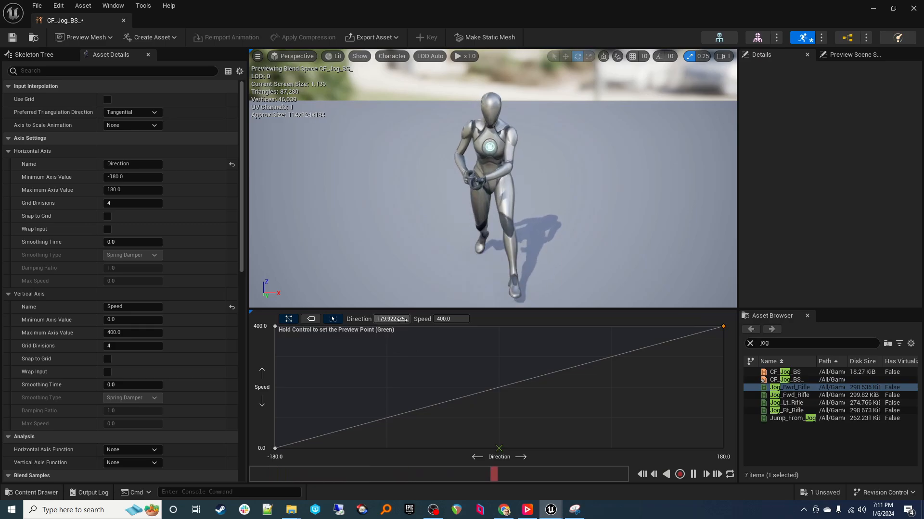
text(180)
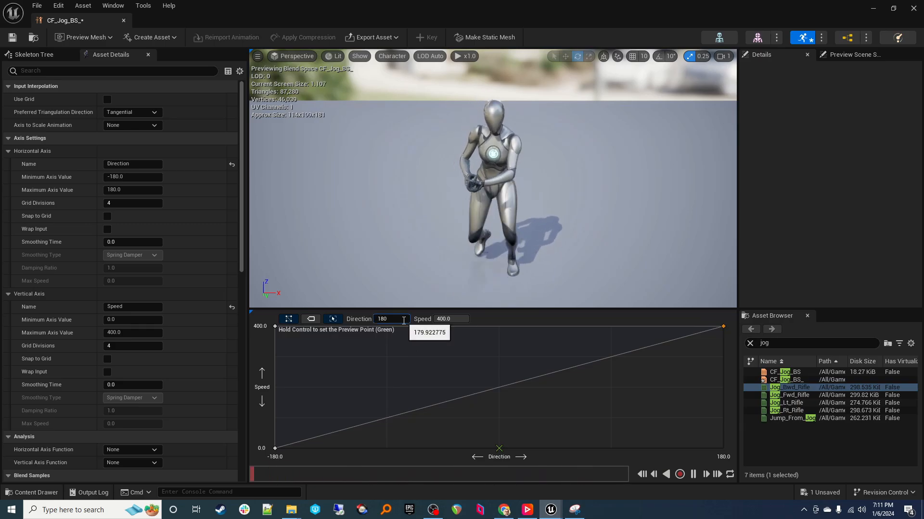
key(Tab)
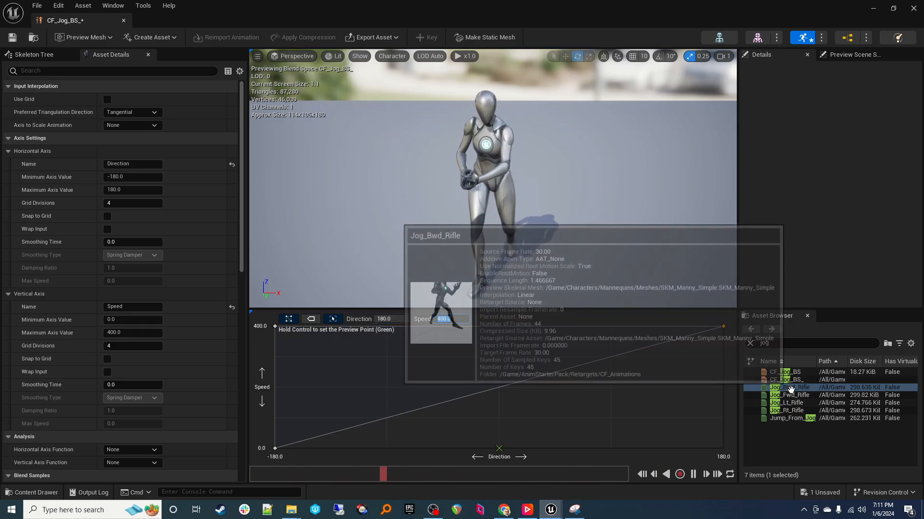
drag(789, 387, 728, 449)
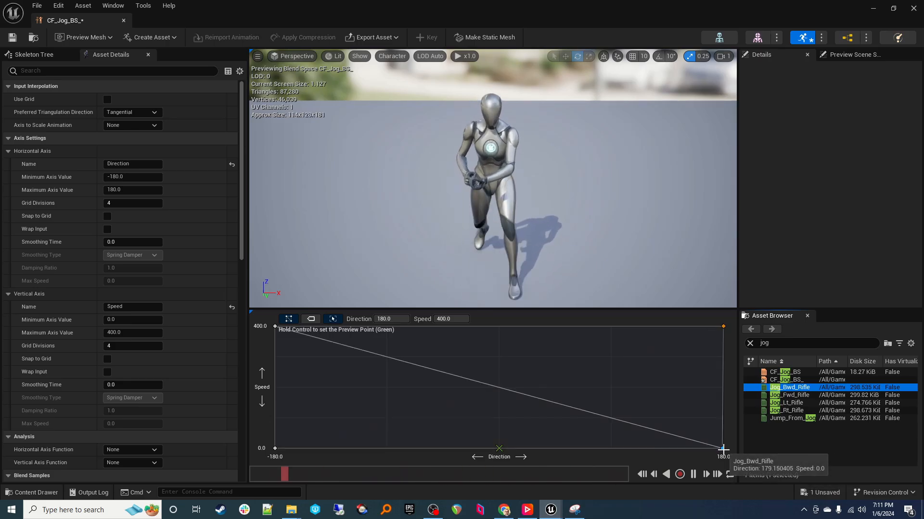
click(796, 396)
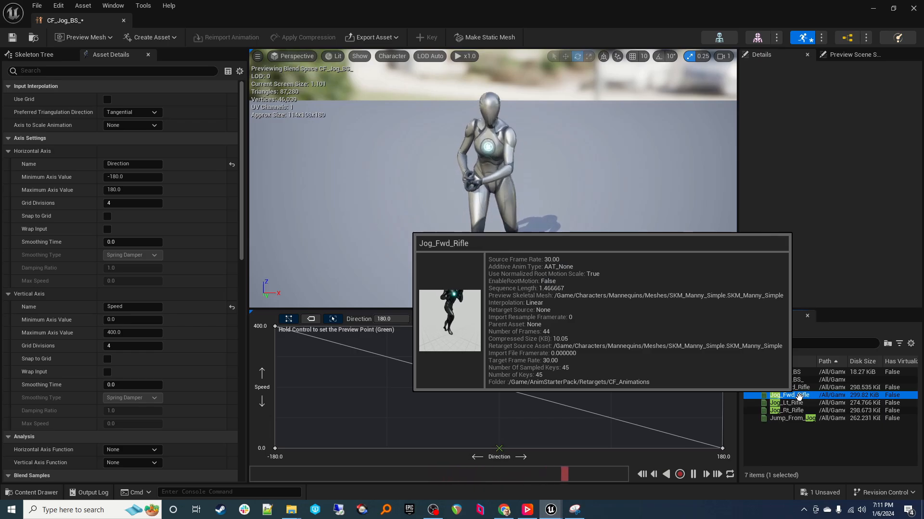
Step: Add Jog_Fwd_Rifle samples at Direction 0 for Speed 400 and Speed 0
drag(800, 395, 498, 327)
click(499, 327)
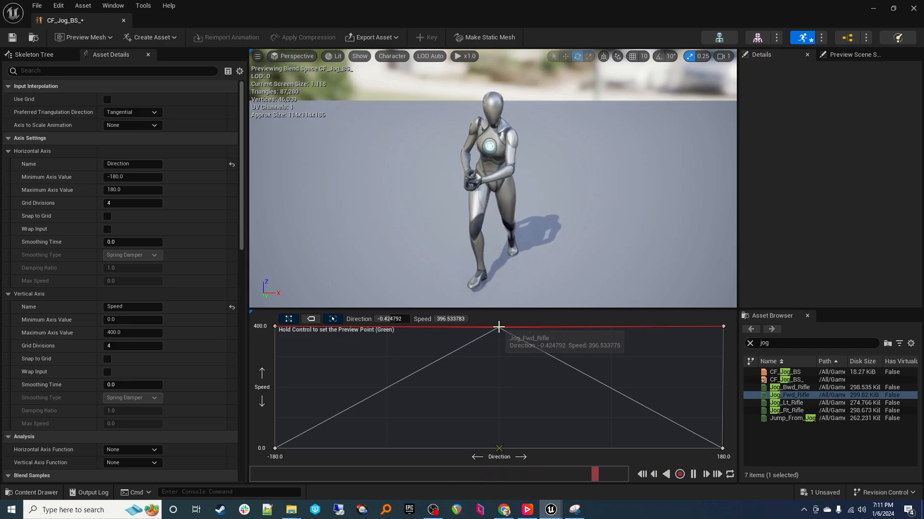
click(403, 319)
text(0)
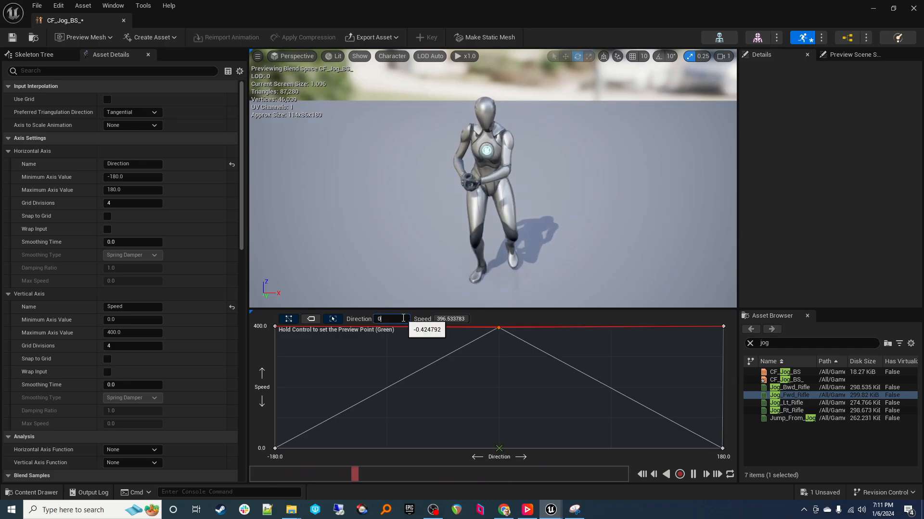
key(Tab)
text(40)
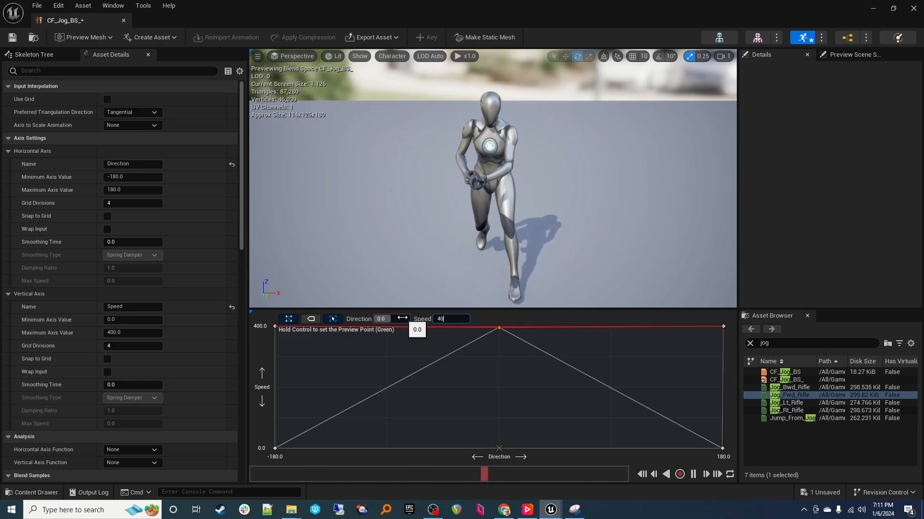
text(0)
key(Return)
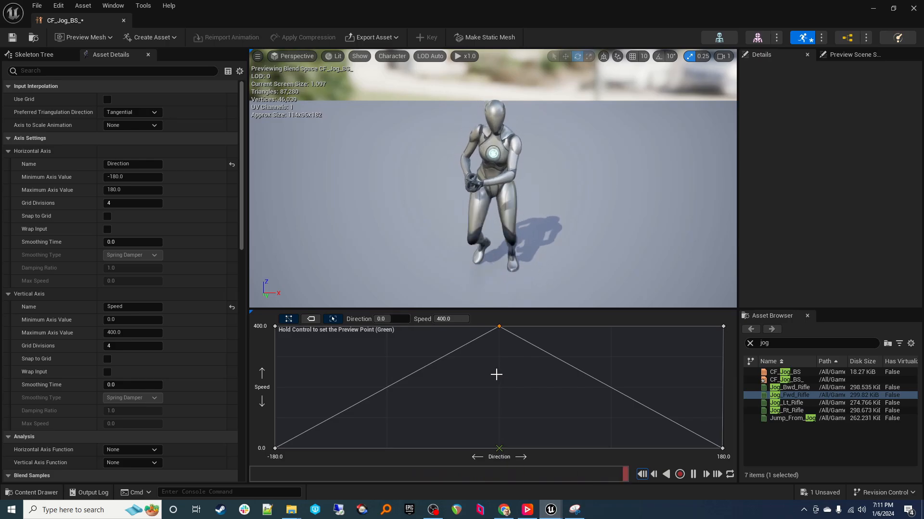
drag(791, 396, 498, 449)
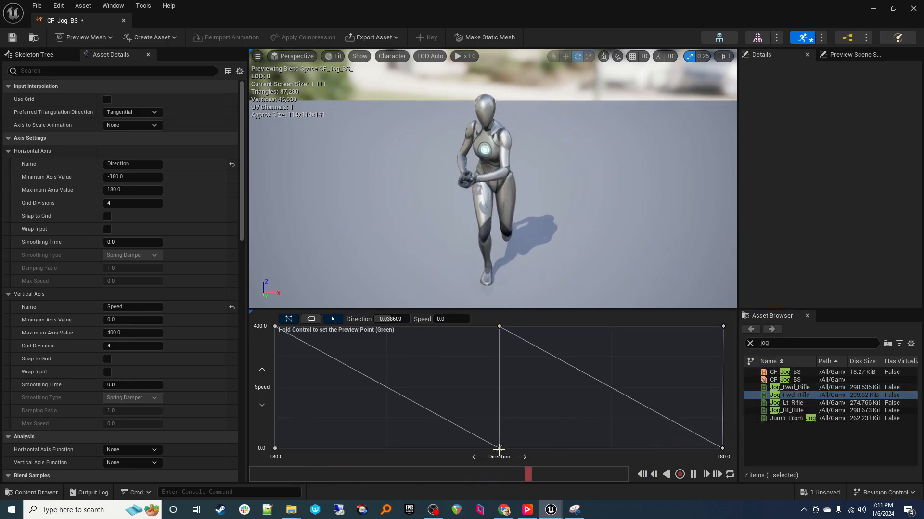
click(395, 320)
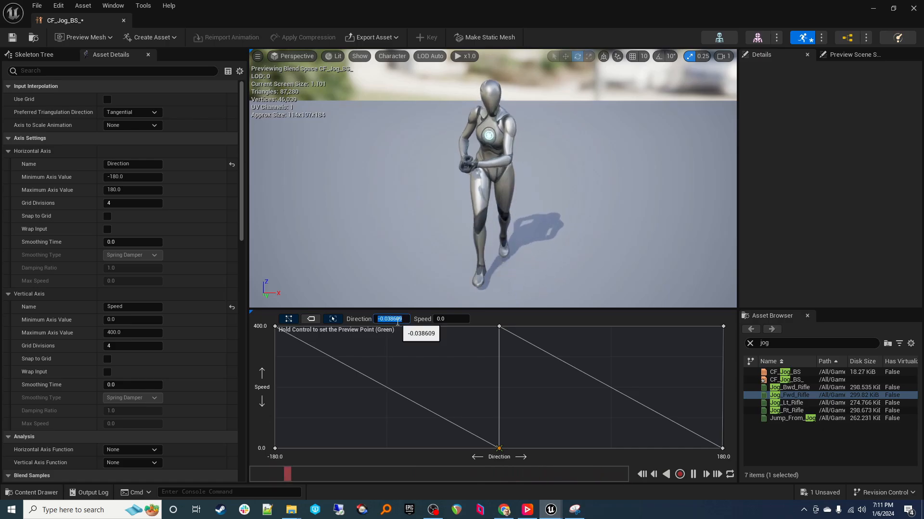
text(0)
key(Tab)
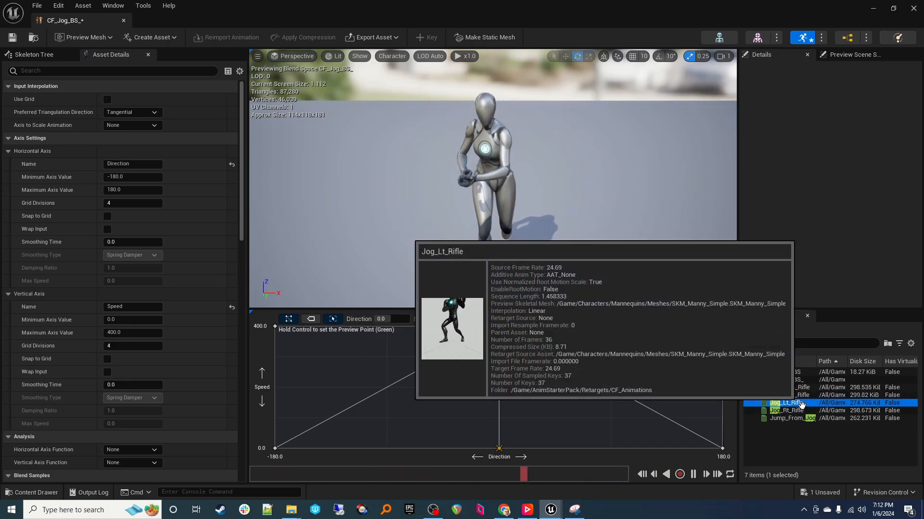
Step: Add a Jog_Lt_Rifle sample at Direction -90, Speed 400
drag(801, 405, 387, 326)
click(387, 327)
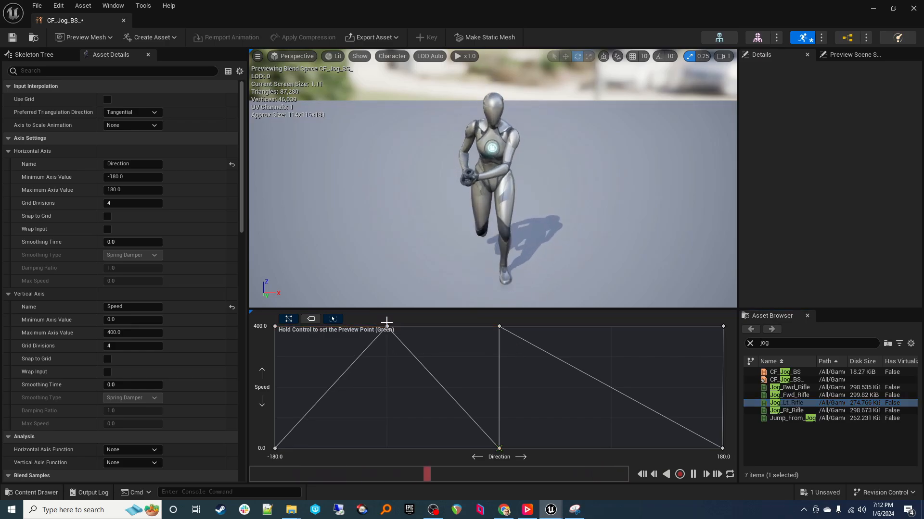
click(388, 319)
text(-)
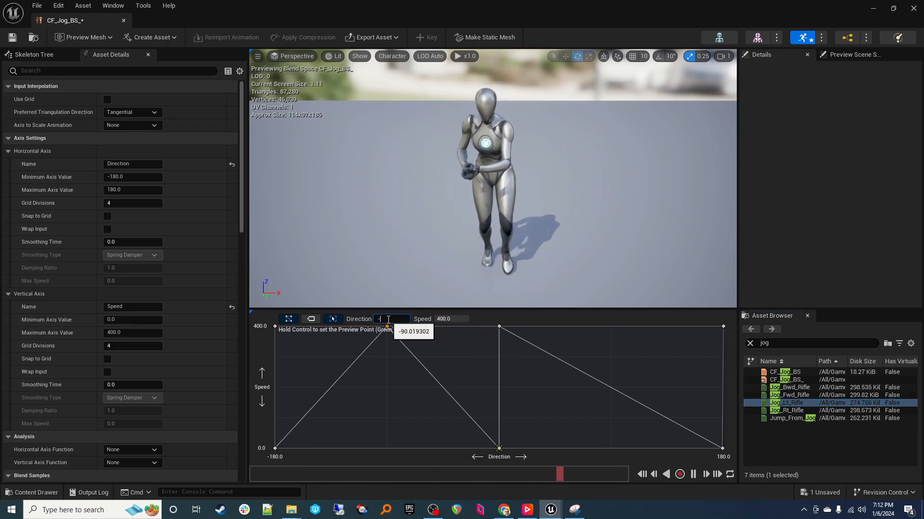
text(90)
key(Tab)
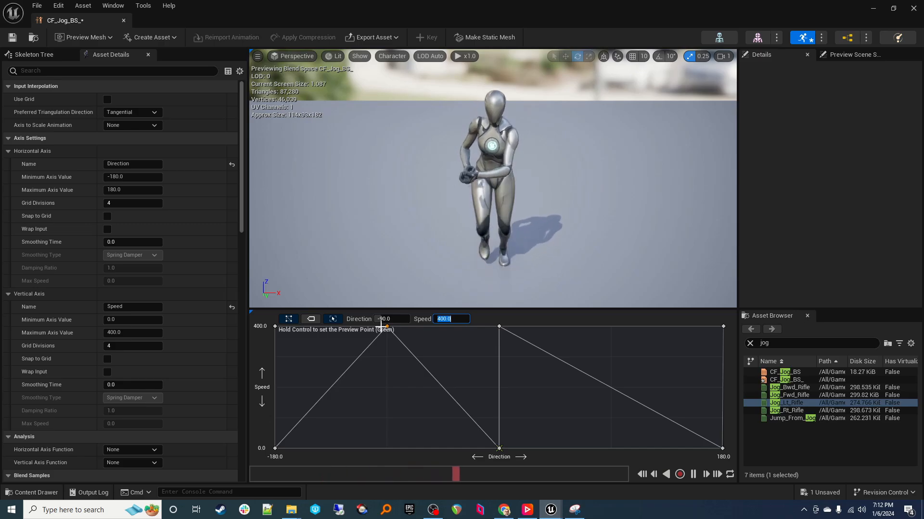
mouse_move(387, 327)
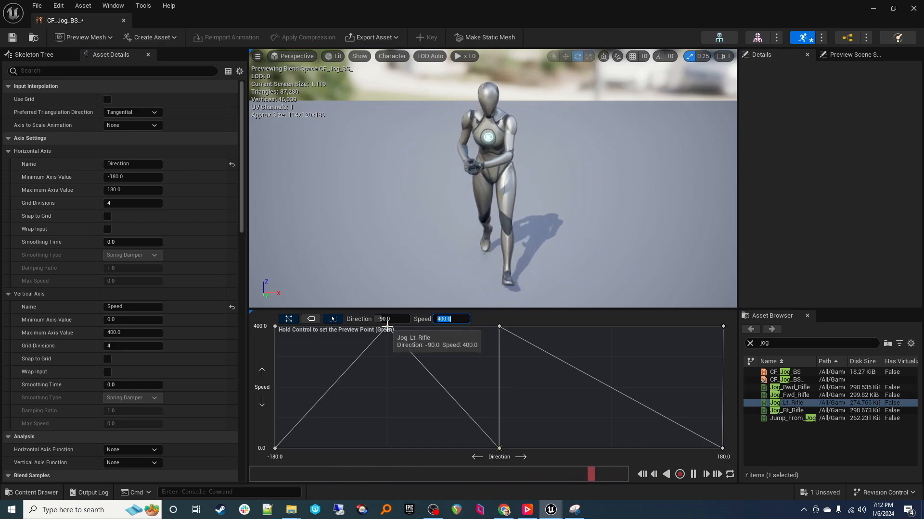
Step: Add a second Jog_Lt_Rifle sample at Direction -90 on the graph's bottom row
drag(788, 404, 385, 451)
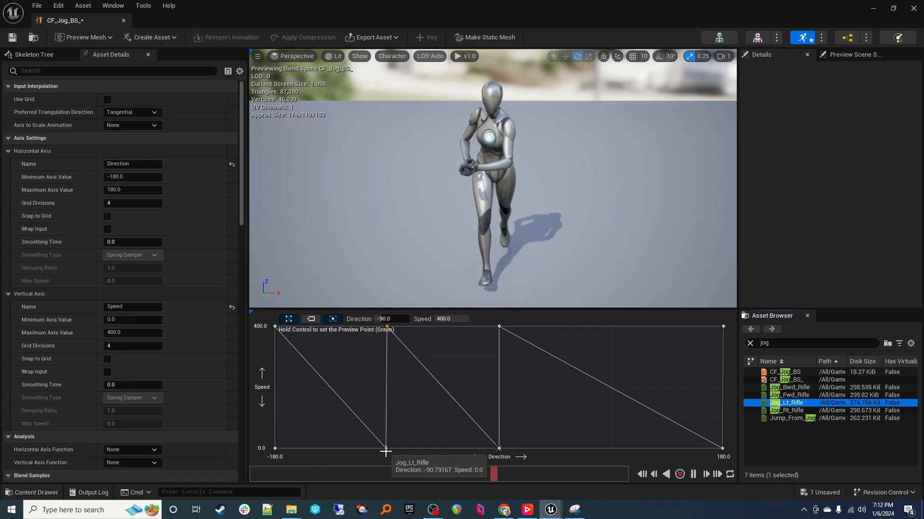
click(385, 450)
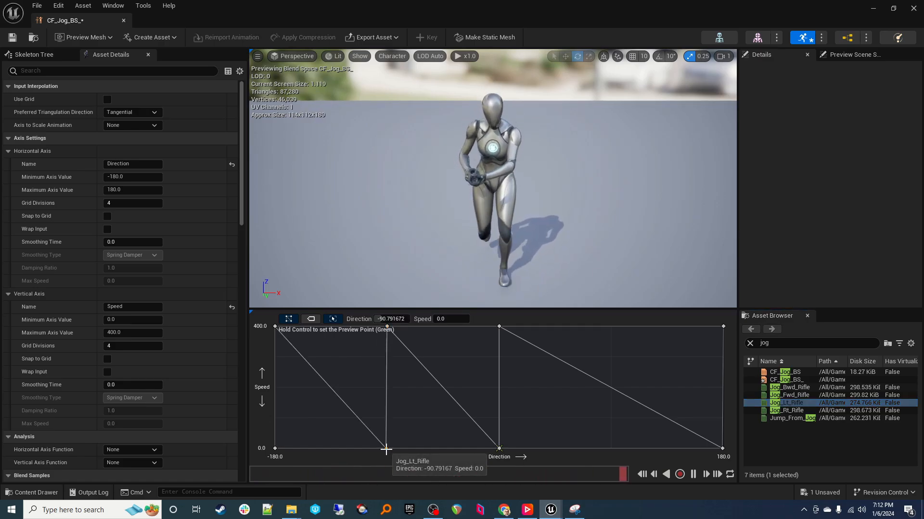
click(389, 319)
text(-)
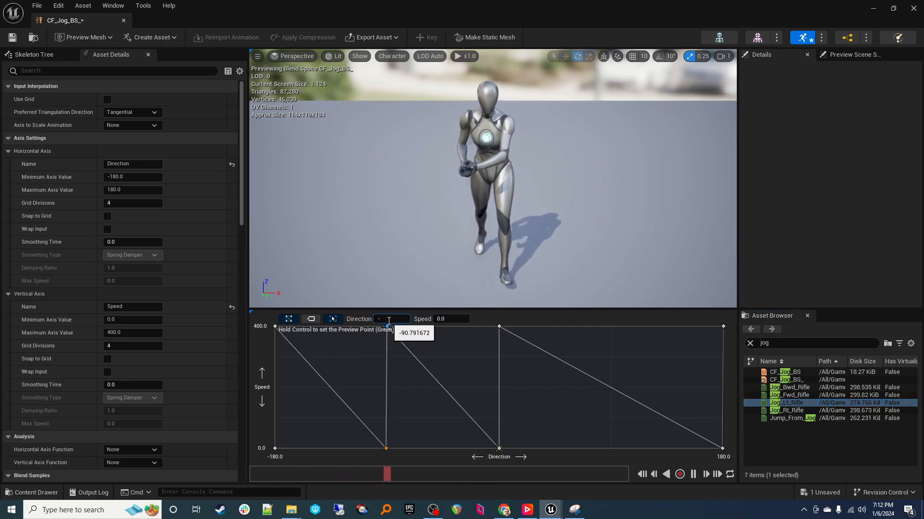
text(90)
key(Tab)
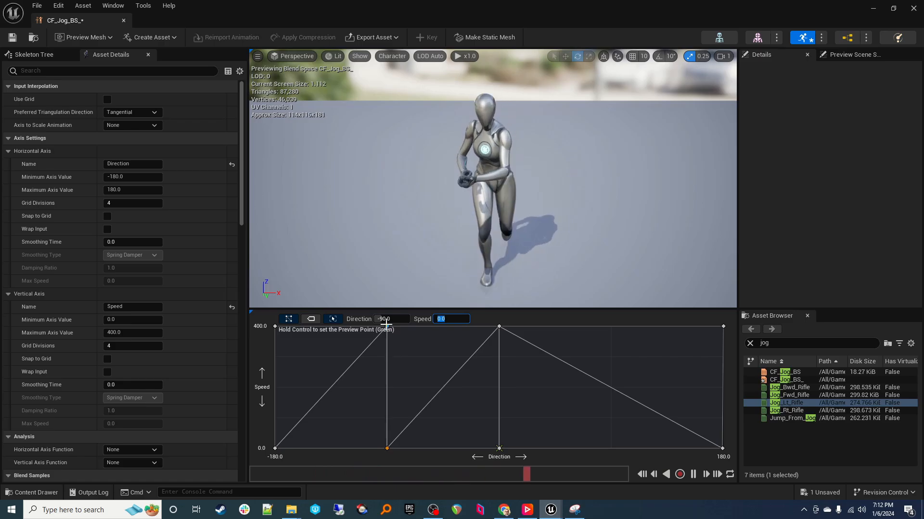
text(400)
key(Return)
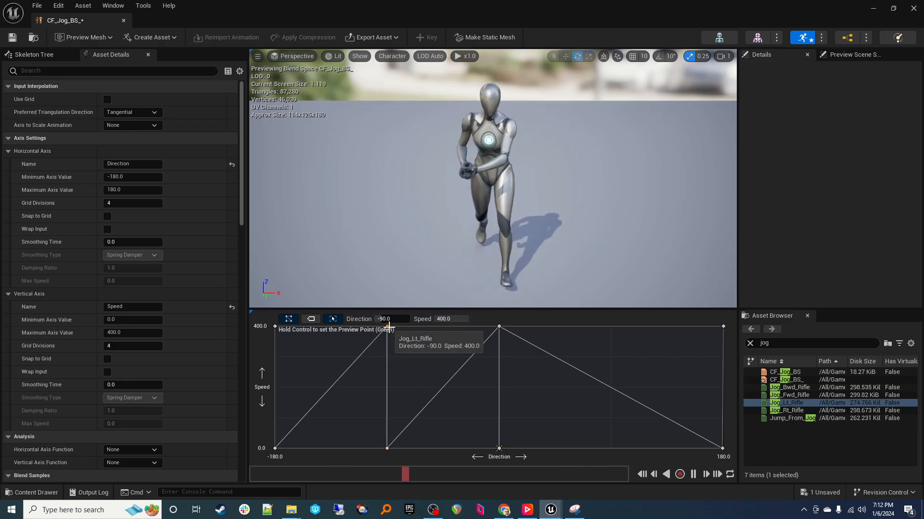
click(386, 446)
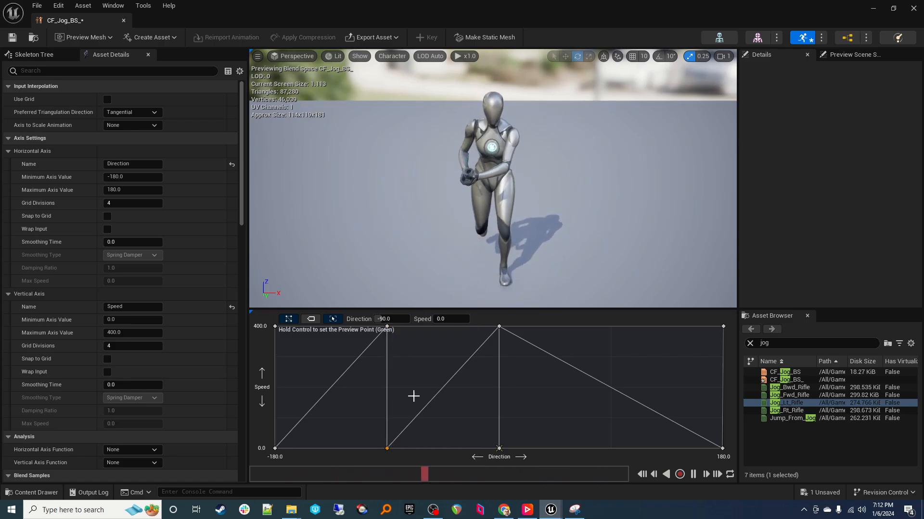
Step: Add a Jog_Rt_Rifle sample at Direction 90, Speed 400
click(791, 410)
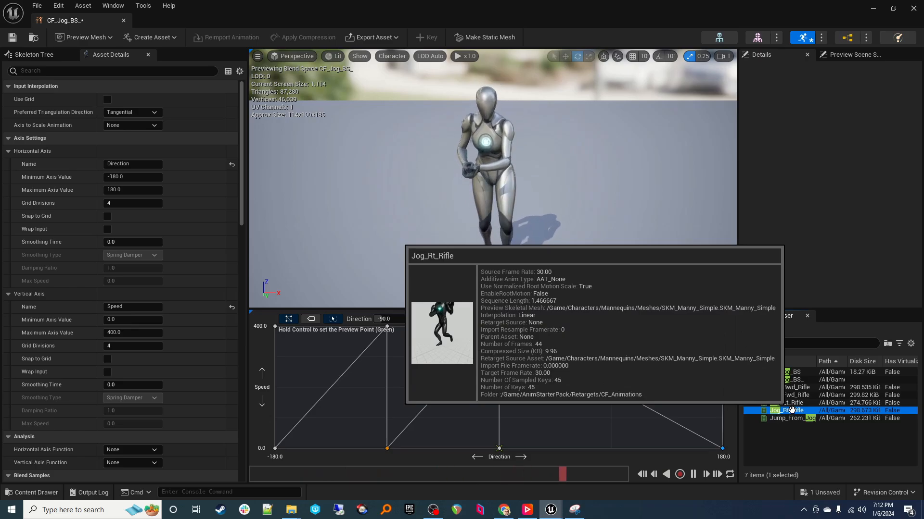
drag(792, 410, 613, 327)
click(612, 327)
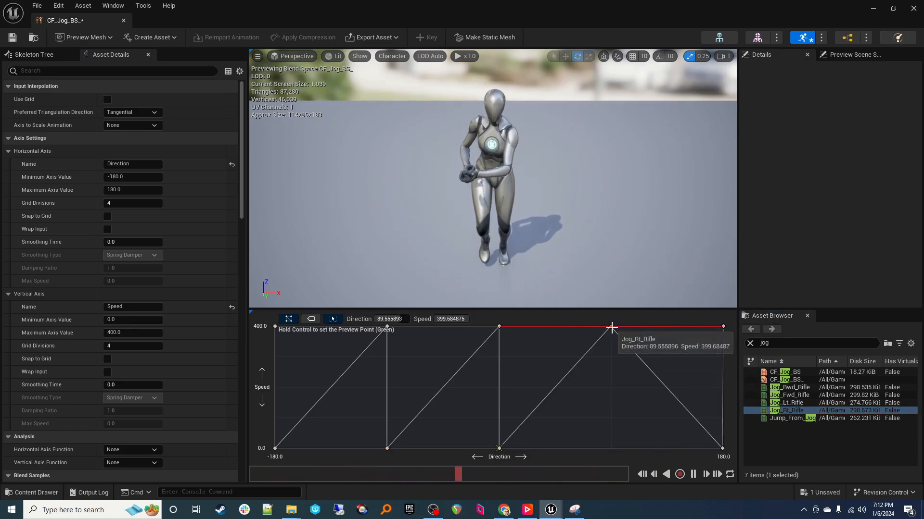
click(378, 319)
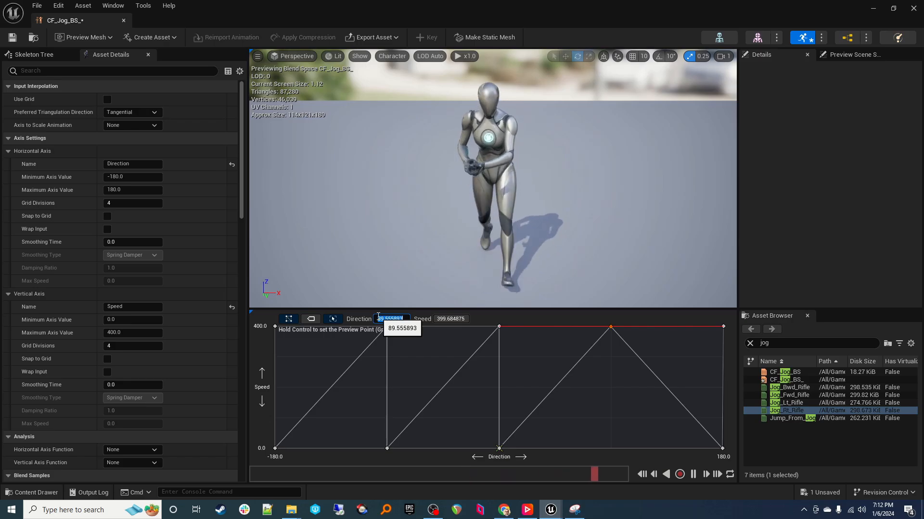
text(90)
key(Tab)
text(4)
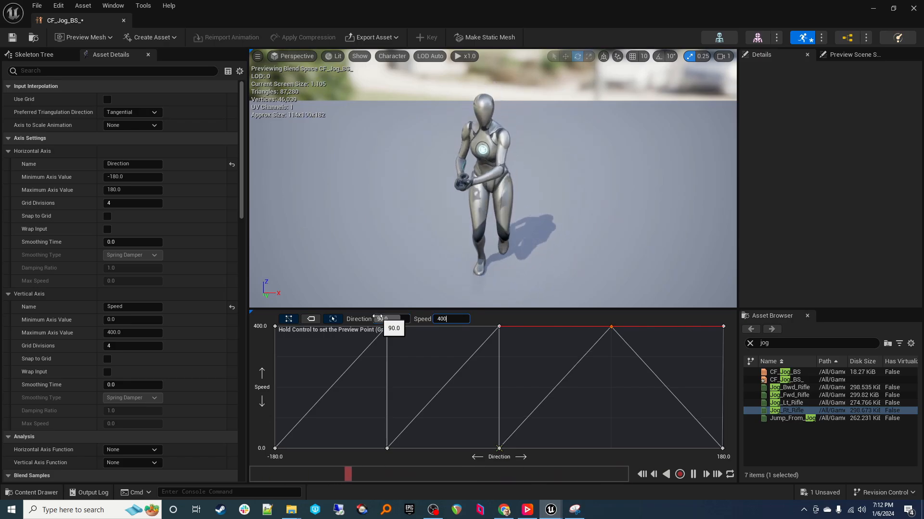
text(00)
key(Return)
Step: Add a second Jog_Rt_Rifle sample at Direction 90, Speed 0, and save CF_Jog_BS
drag(789, 411, 612, 451)
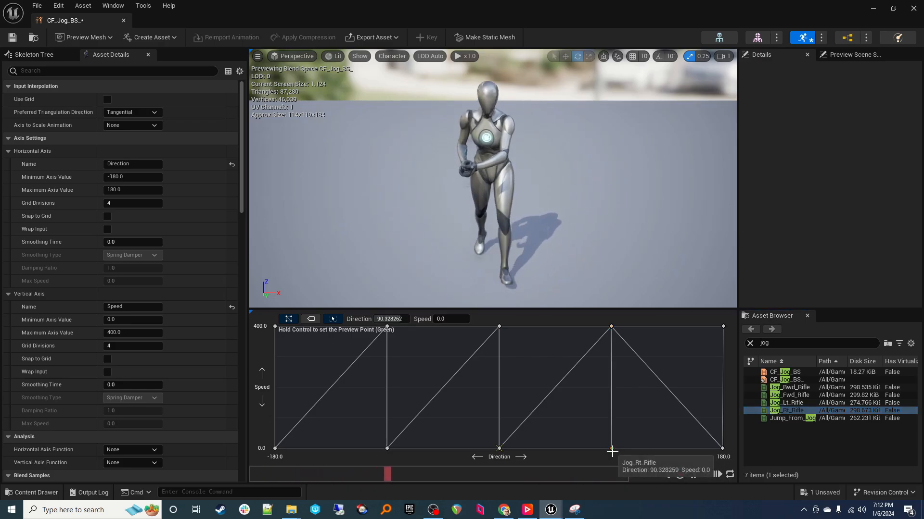
click(389, 319)
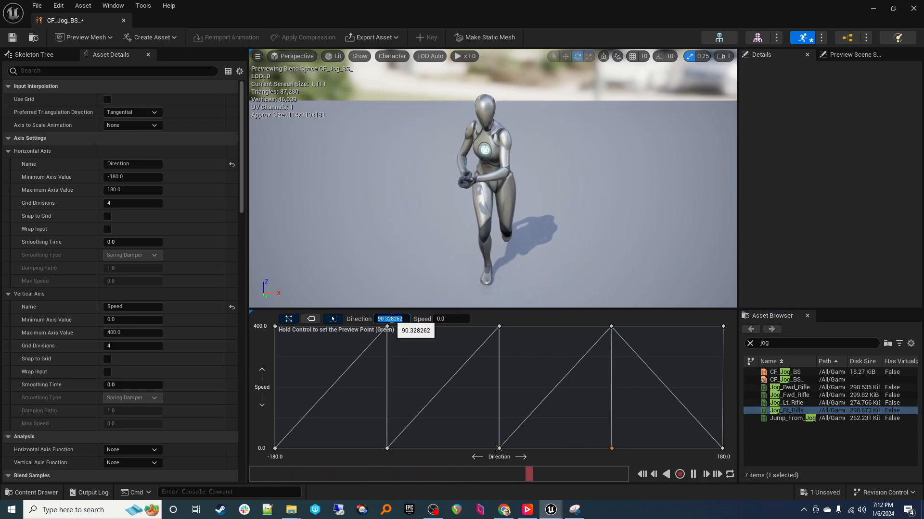
text(90)
key(Tab)
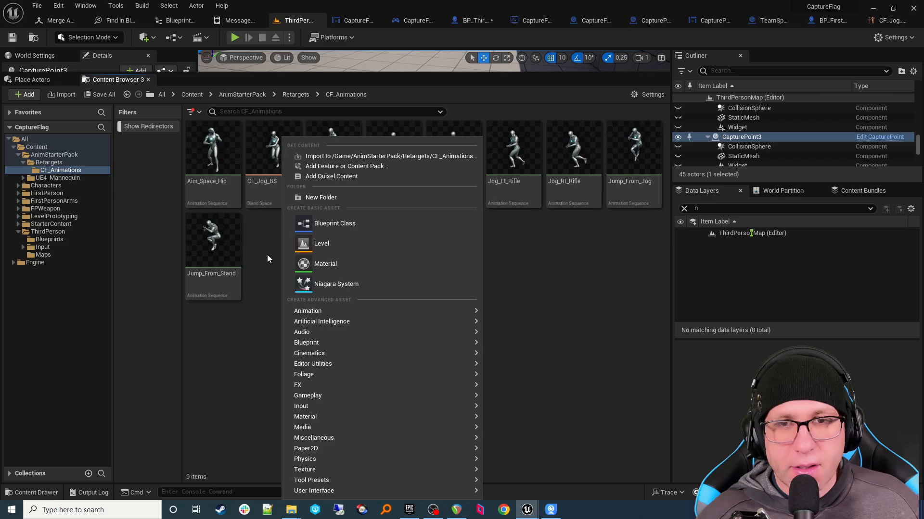
click(268, 259)
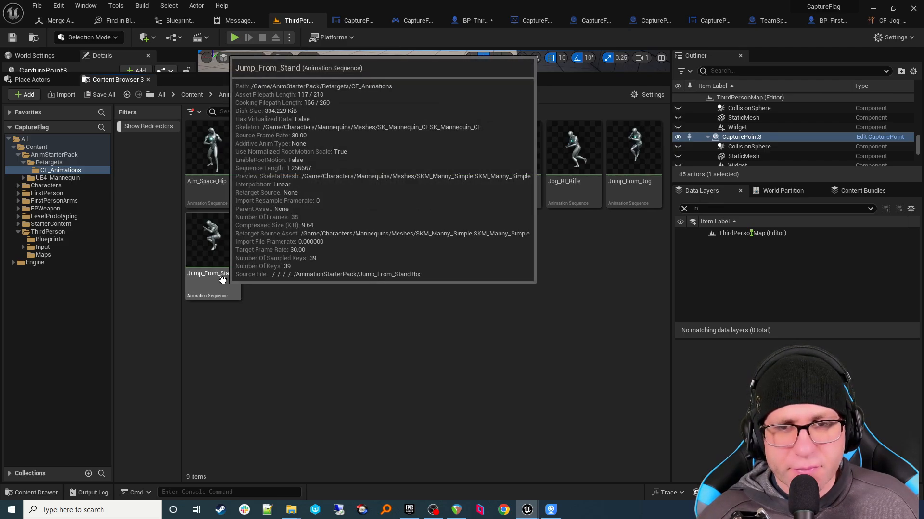
Step: Open Jump_From_Stand, remove frames 0–16, then remove all frames after the first
double_click(222, 280)
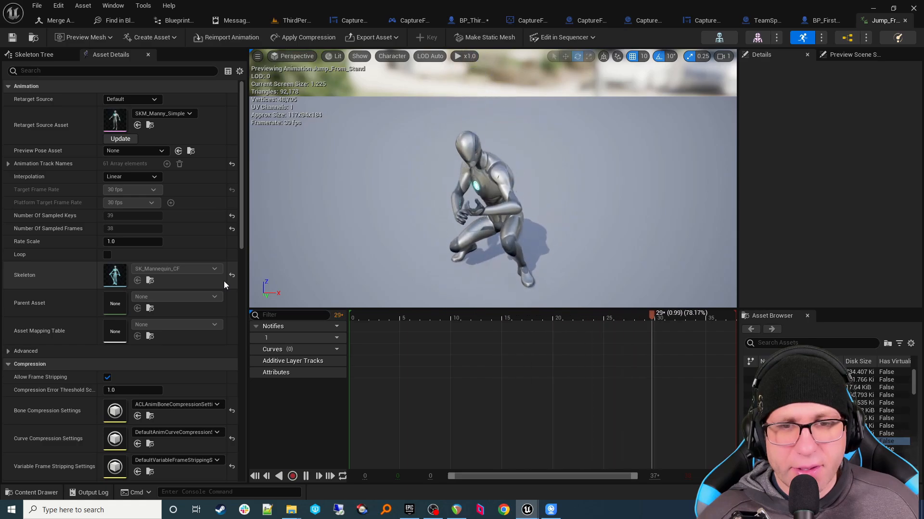
click(305, 476)
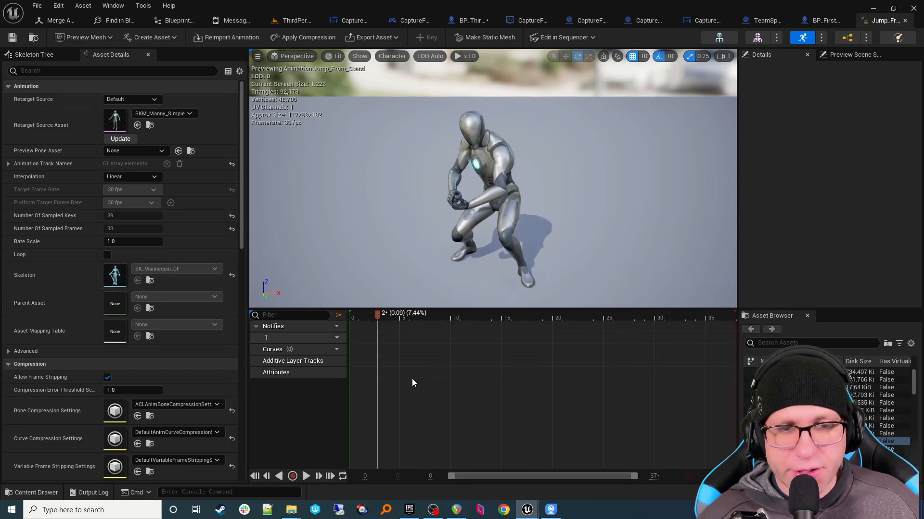
drag(377, 314, 512, 311)
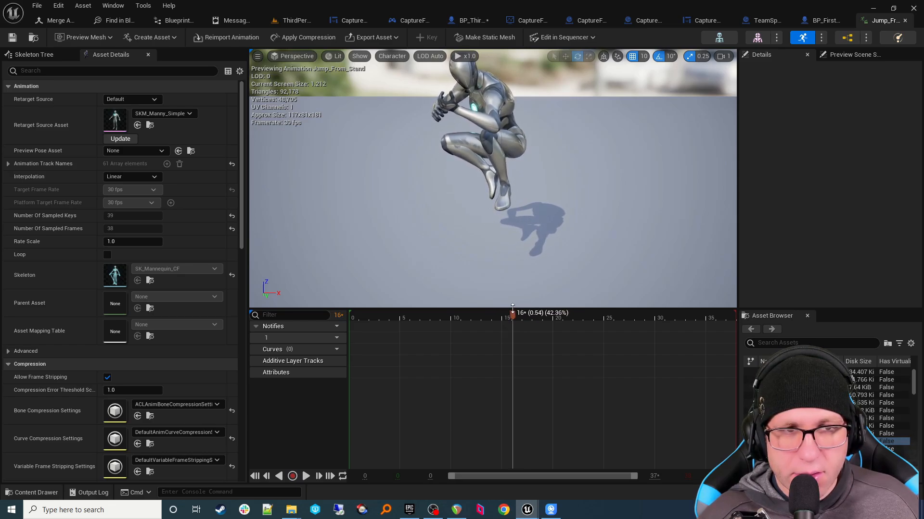
right_click(513, 320)
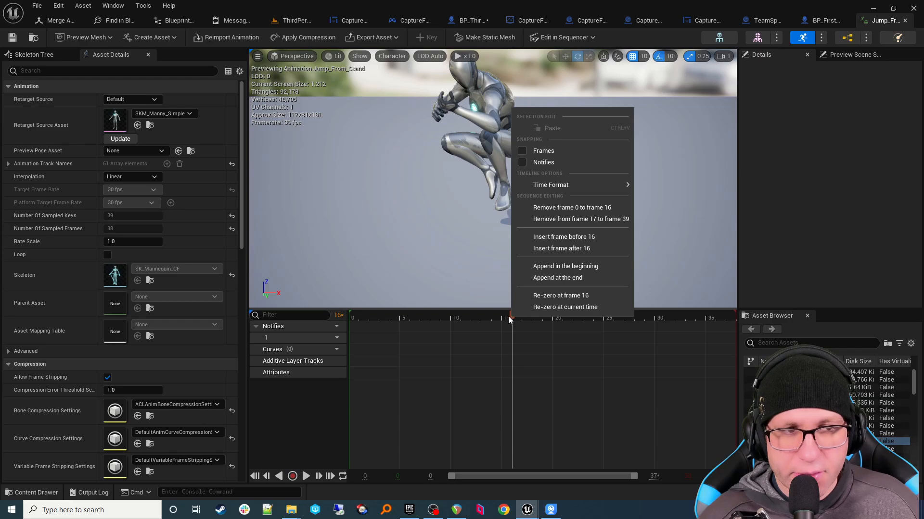
click(539, 210)
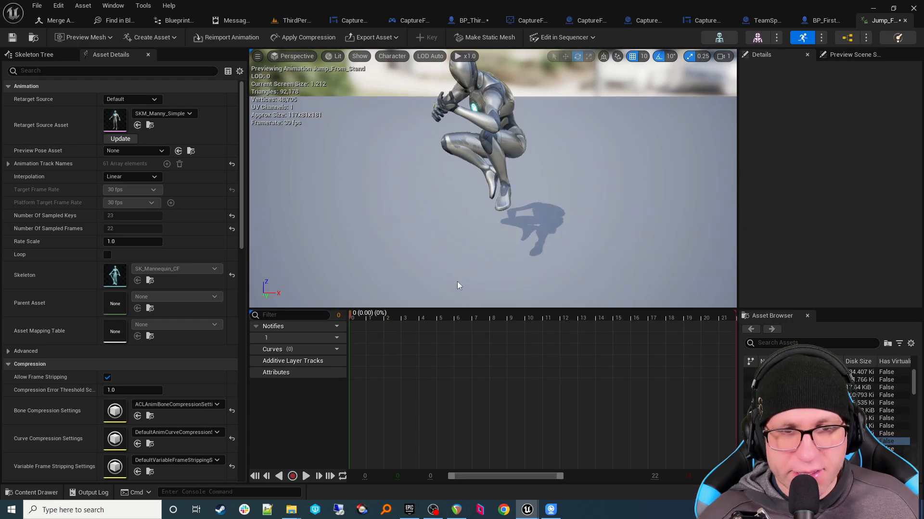
right_click(350, 313)
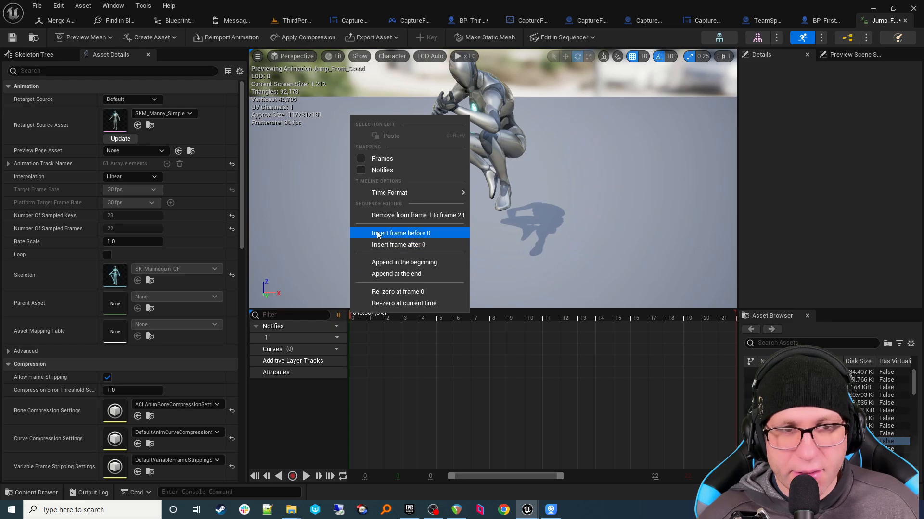
click(383, 218)
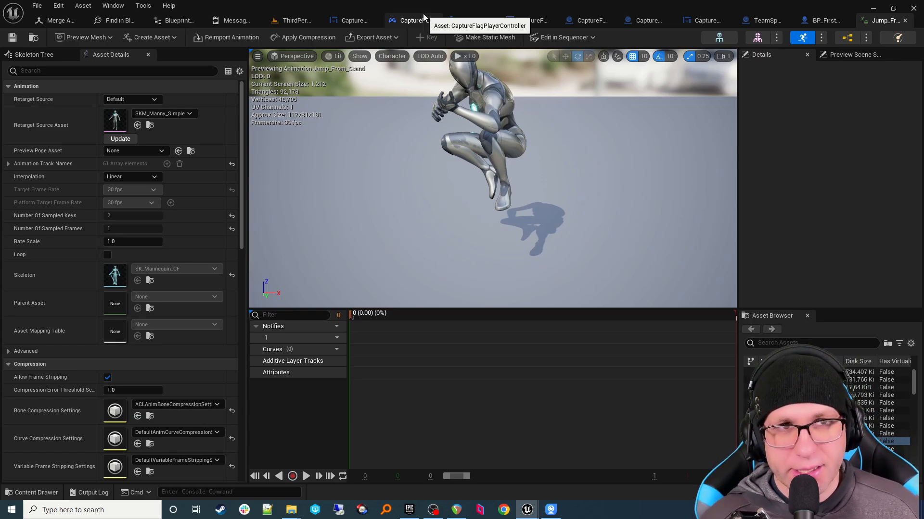
Step: Rename the trimmed Jump_From_Stand animation to CF_Jump
click(33, 37)
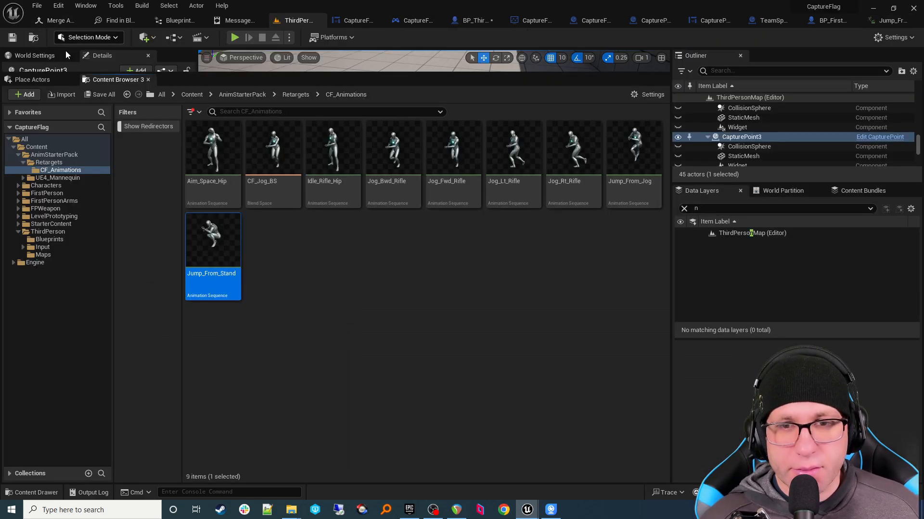
click(287, 263)
click(231, 277)
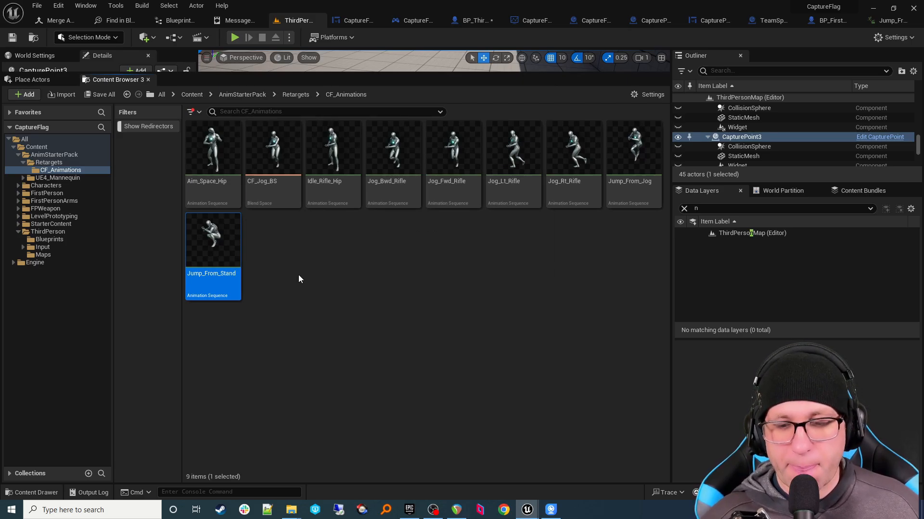
key(F2)
key(End)
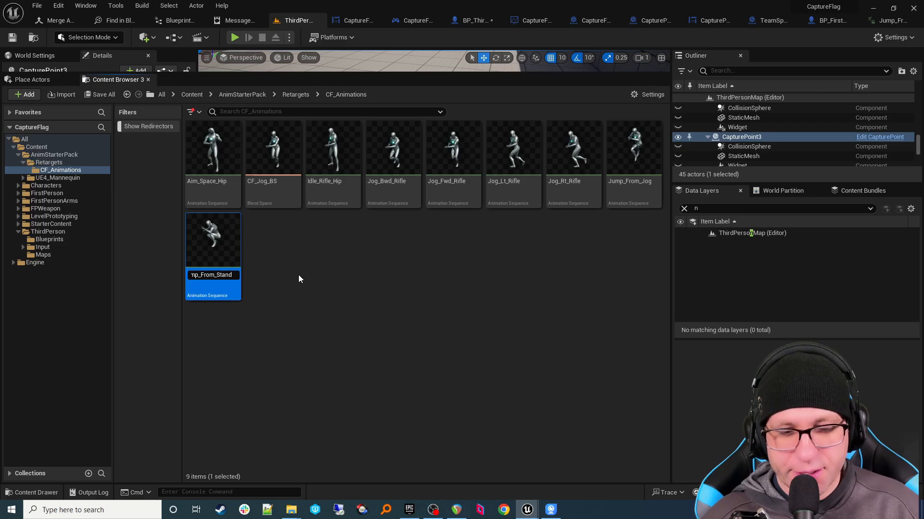
key(BackSpace)
key(BackSpace)
key(BackSpace)
key(BackSpace)
key(BackSpace)
key(BackSpace)
key(BackSpace)
key(BackSpace)
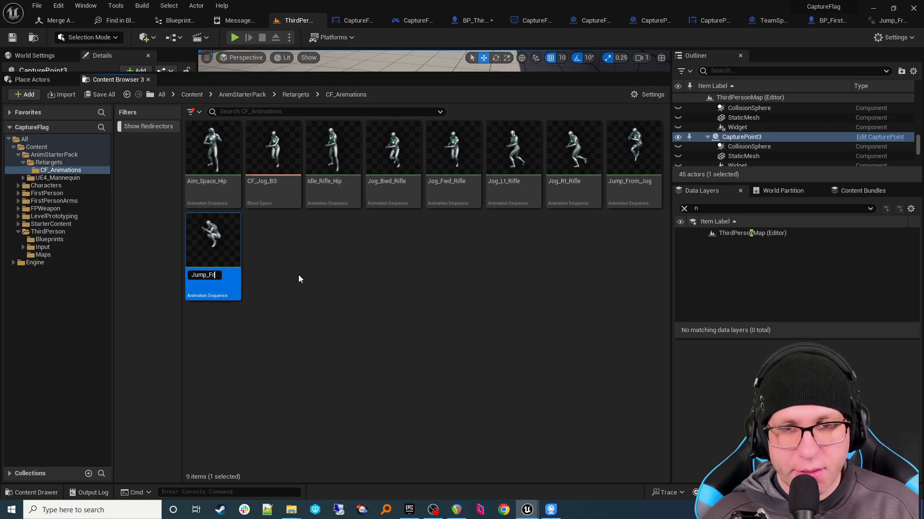
key(BackSpace)
key(BackSpace)
text(CF)
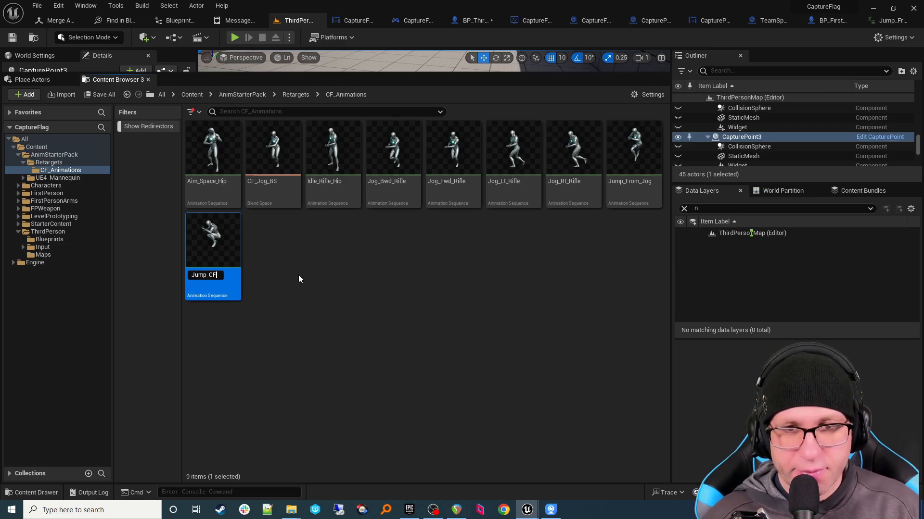
key(Return)
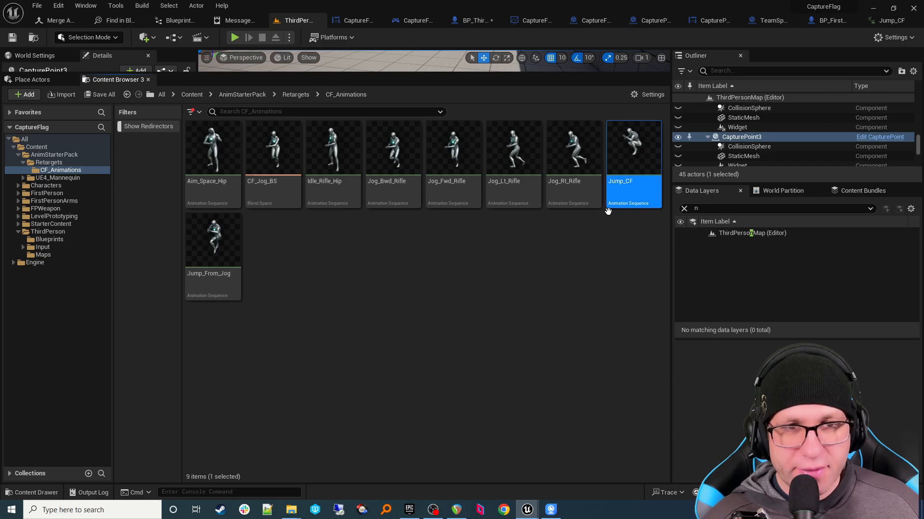
key(F2)
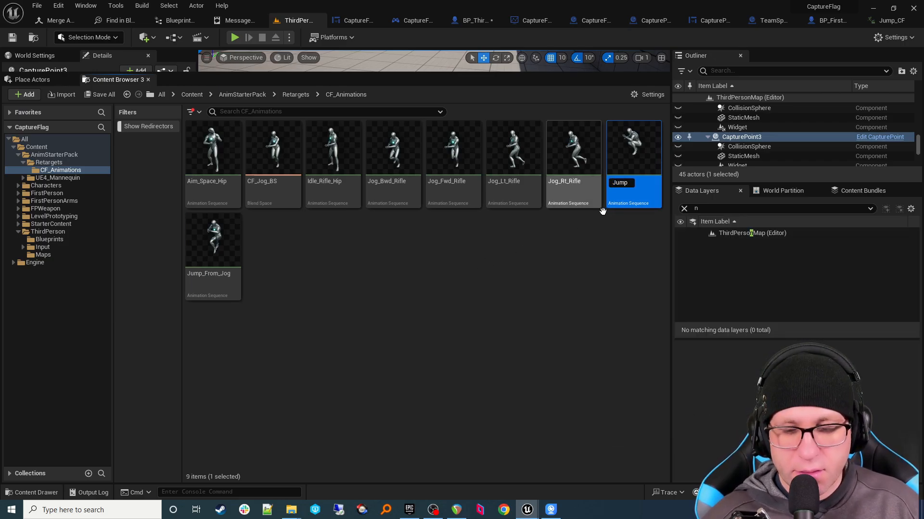
key(Return)
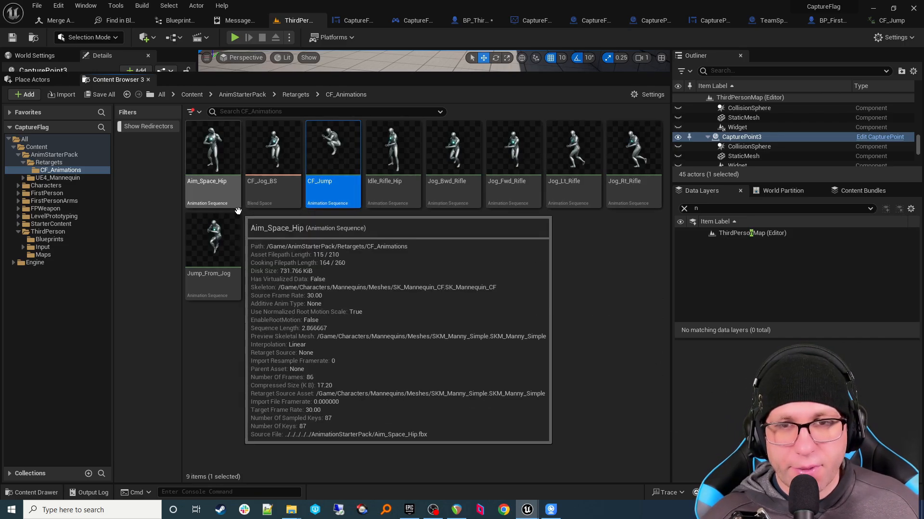
Step: Duplicate Aim_Space_Hip and name the copy AimDown
click(198, 194)
right_click(198, 195)
mouse_move(198, 195)
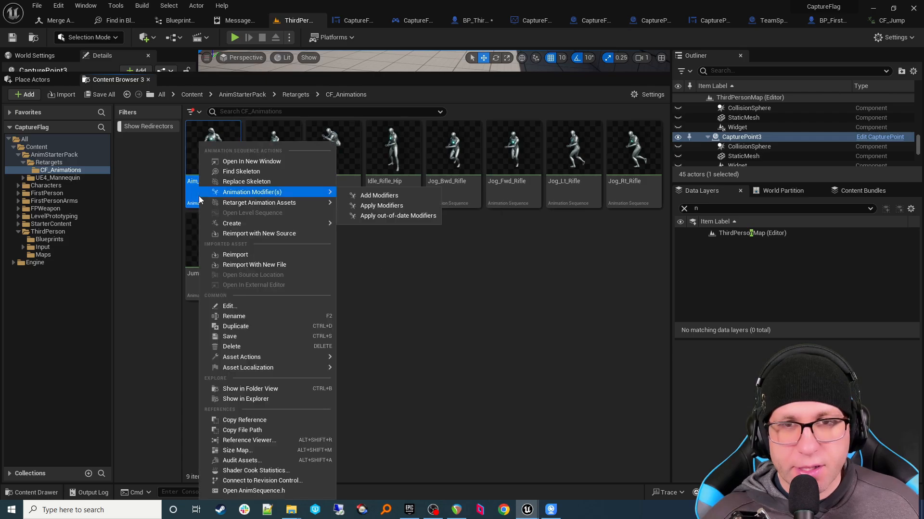
click(236, 326)
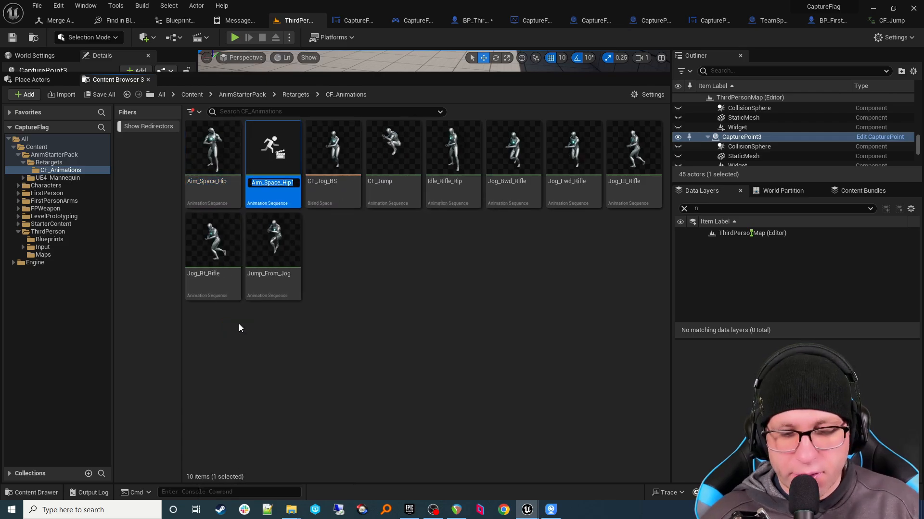
text(Aimdown)
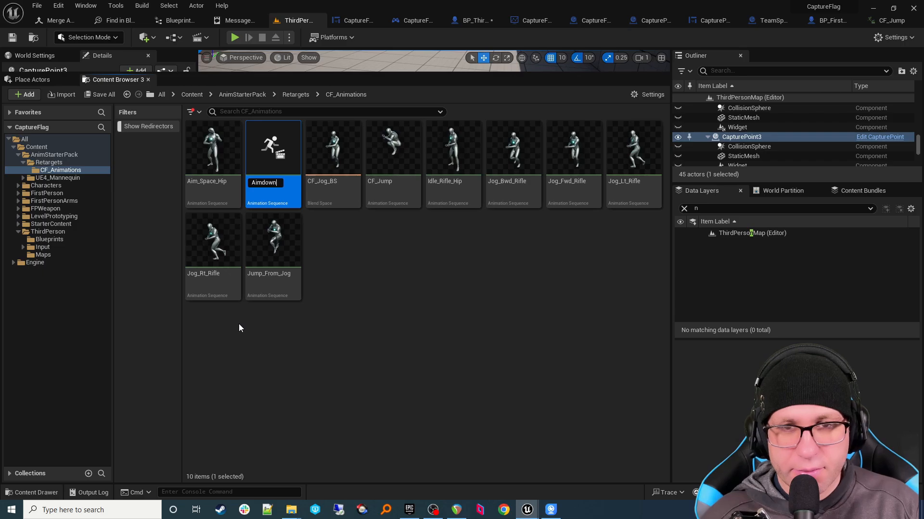
key(BackSpace)
key(BackSpace)
key(BackSpace)
key(BackSpace)
text(Do)
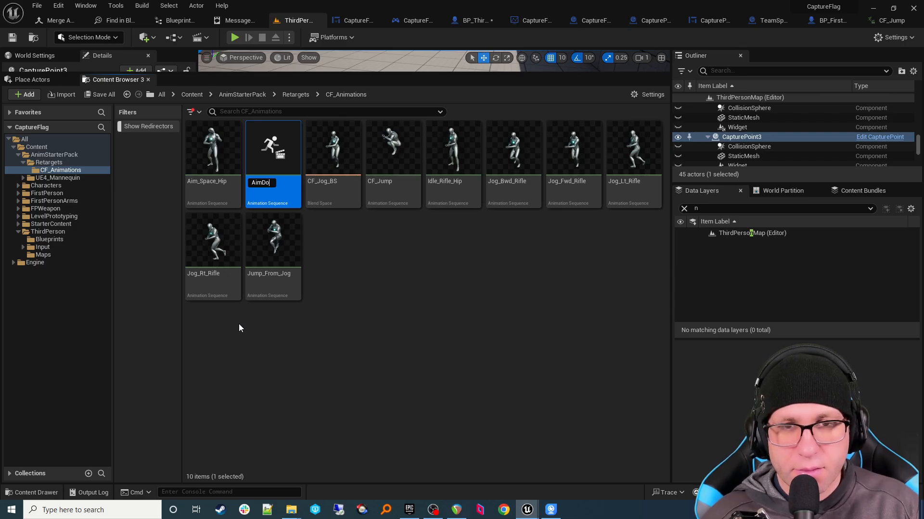
text(wn)
key(Return)
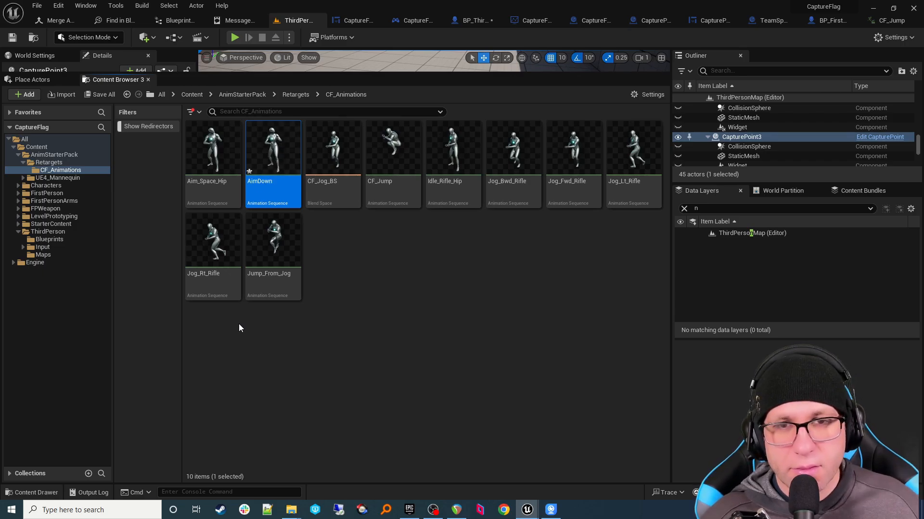
Step: Open AimDown, remove frames 0–20, then remove frames 1–67 to keep one pose
double_click(279, 190)
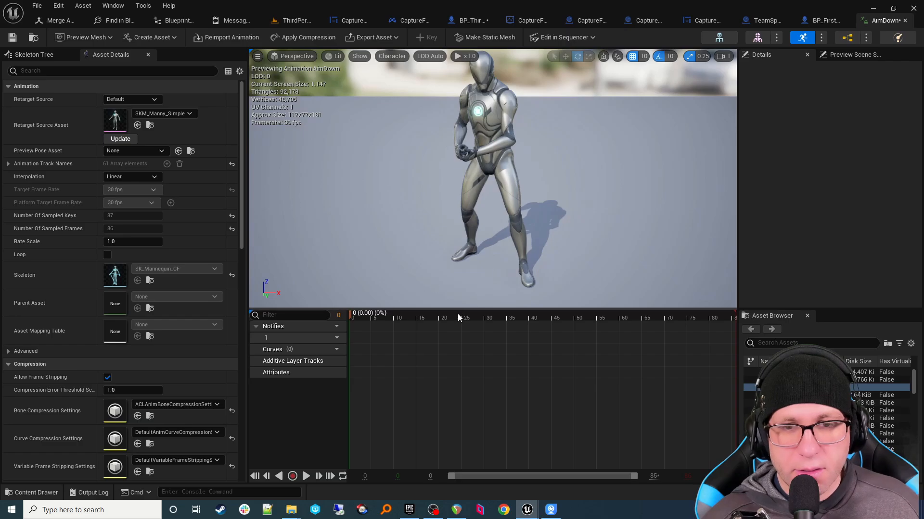
drag(350, 310, 439, 311)
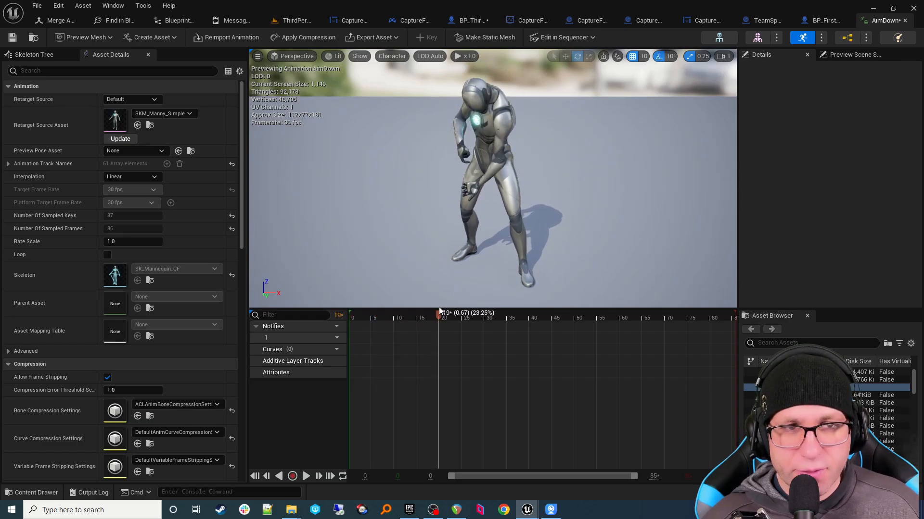
right_click(440, 312)
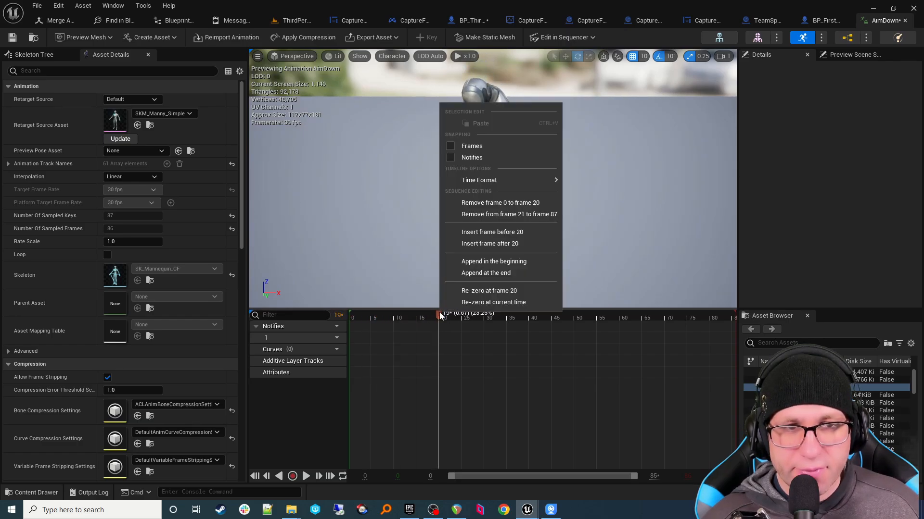
click(499, 202)
right_click(352, 315)
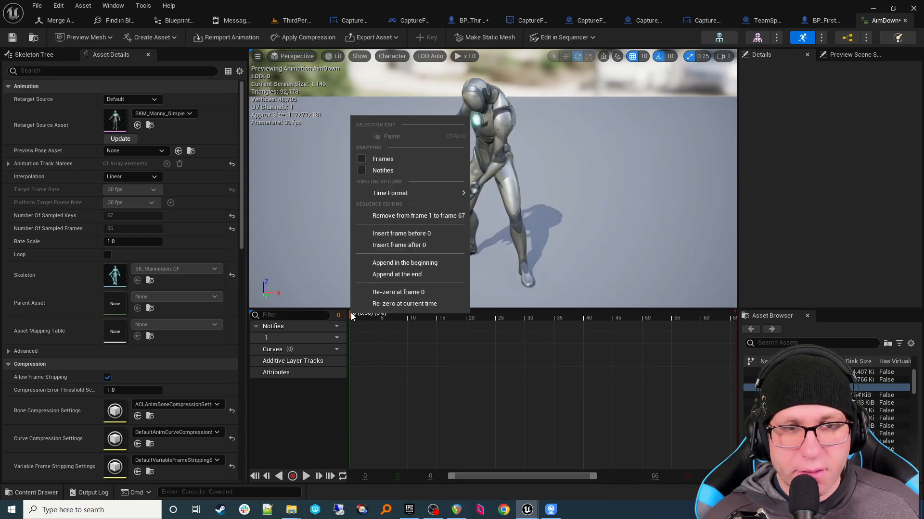
click(403, 215)
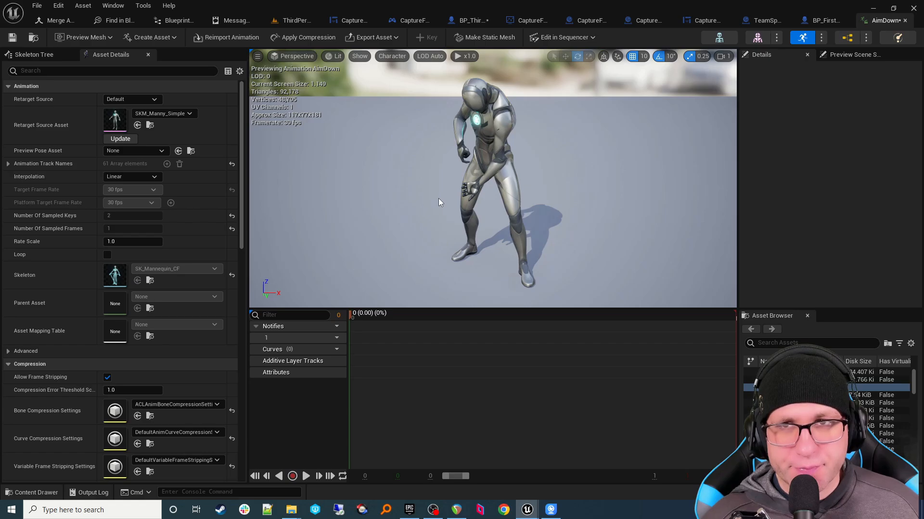
Step: Set AimDown to Mesh Space additive with a selected Idle_Rifle_Hip frame as base pose
click(176, 72)
text(add)
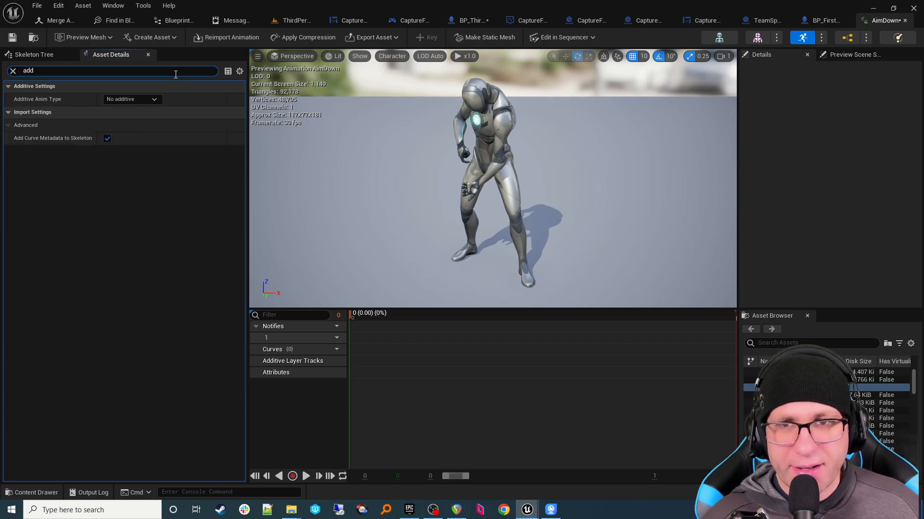
click(154, 100)
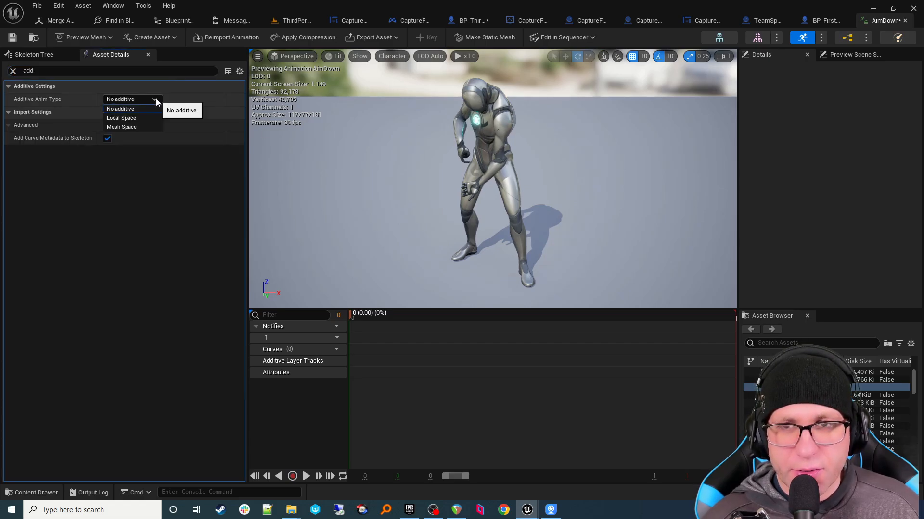
click(152, 127)
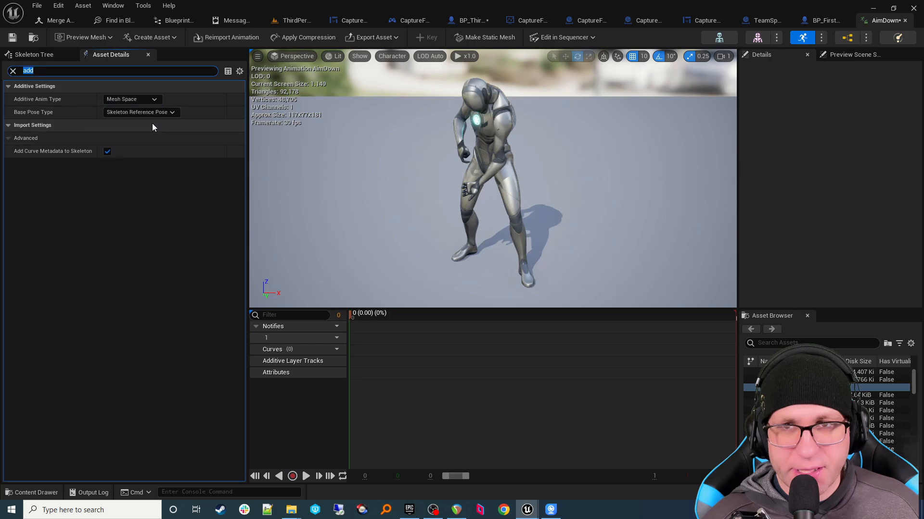
click(155, 114)
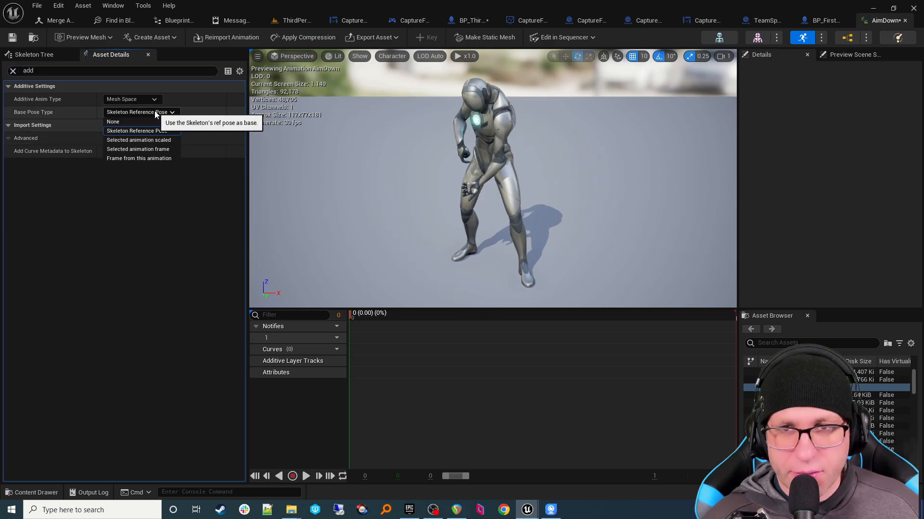
click(153, 149)
click(163, 128)
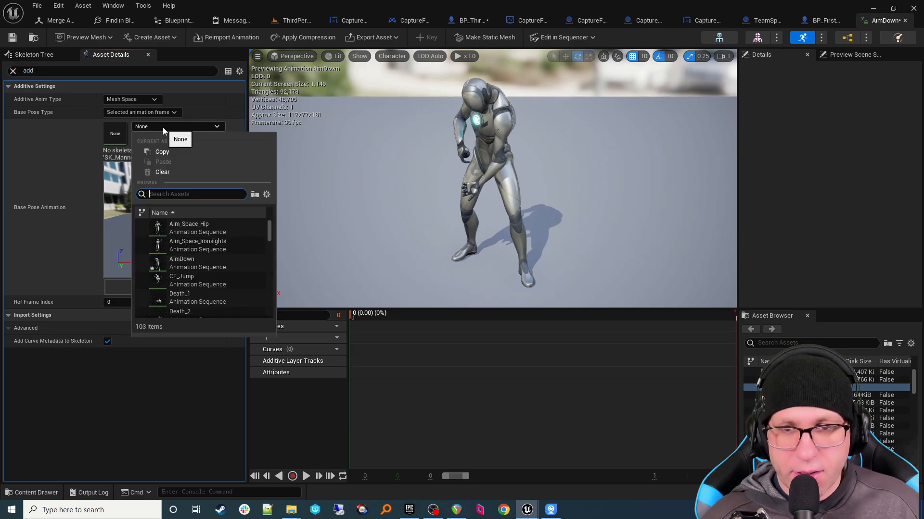
text(idle)
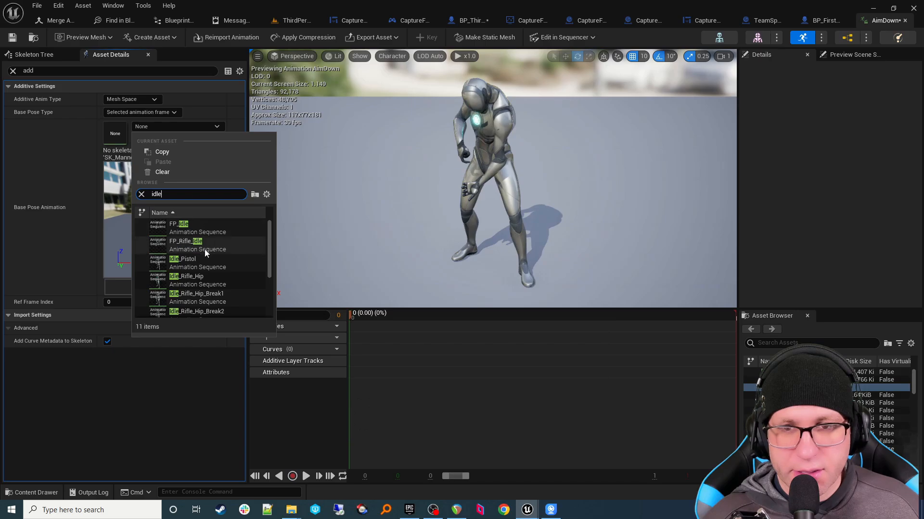
mouse_move(204, 248)
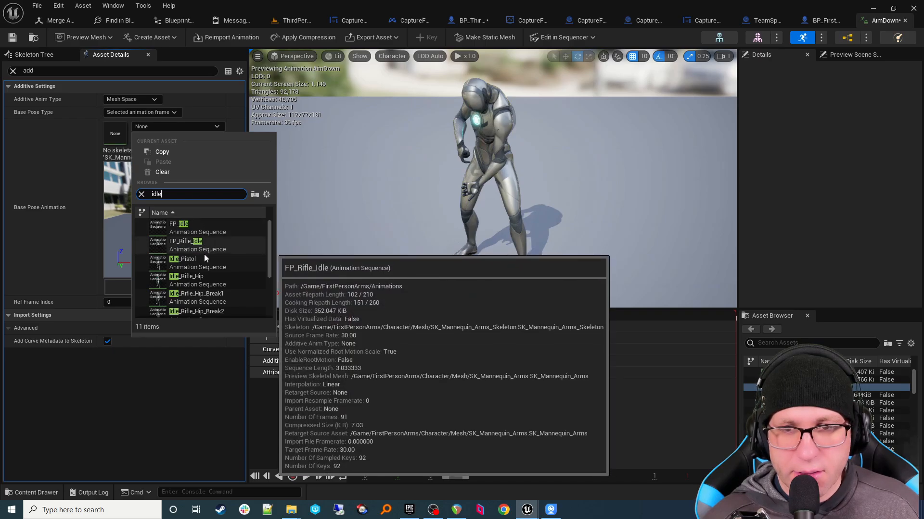
click(203, 280)
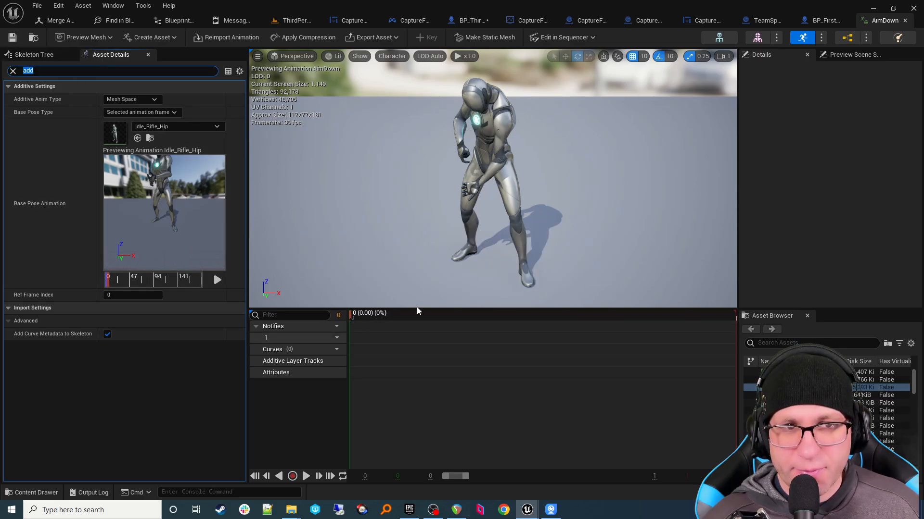
click(34, 37)
Step: Duplicate Aim_Space_Hip, name the copy AimUp, and open it for editing
right_click(216, 188)
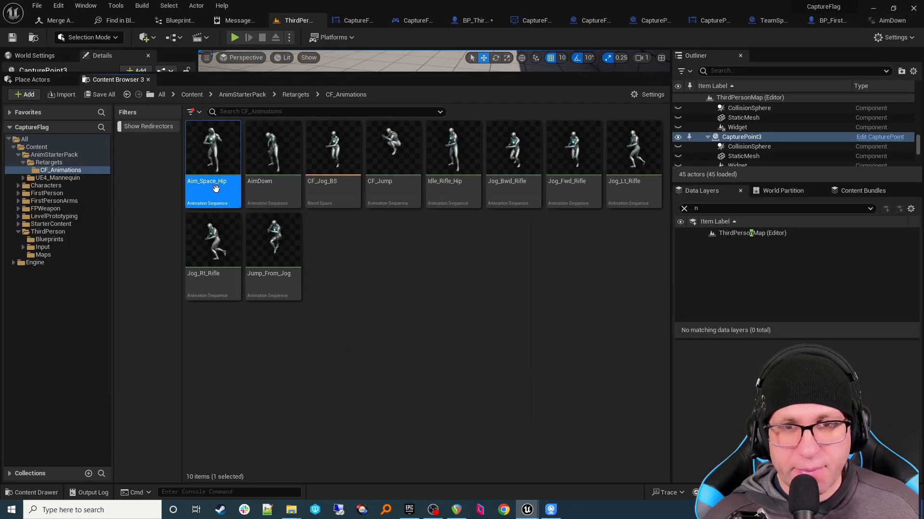
mouse_move(218, 191)
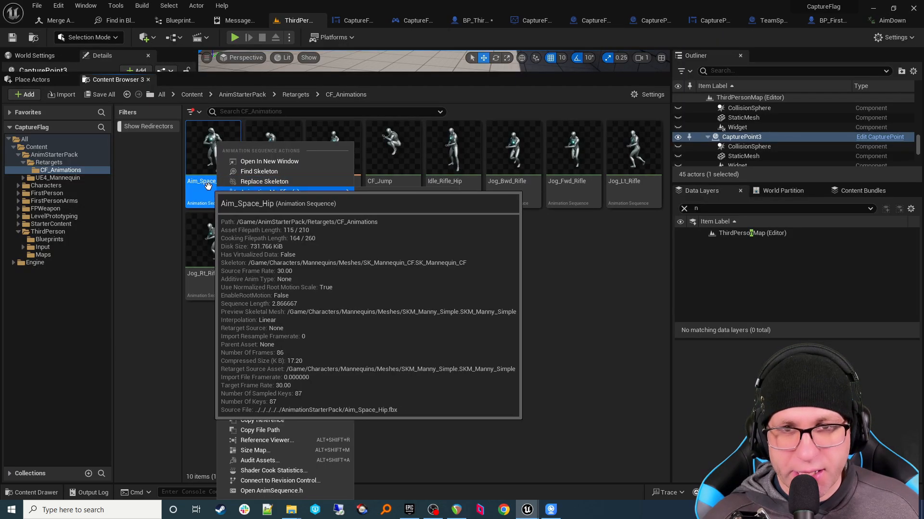
click(447, 324)
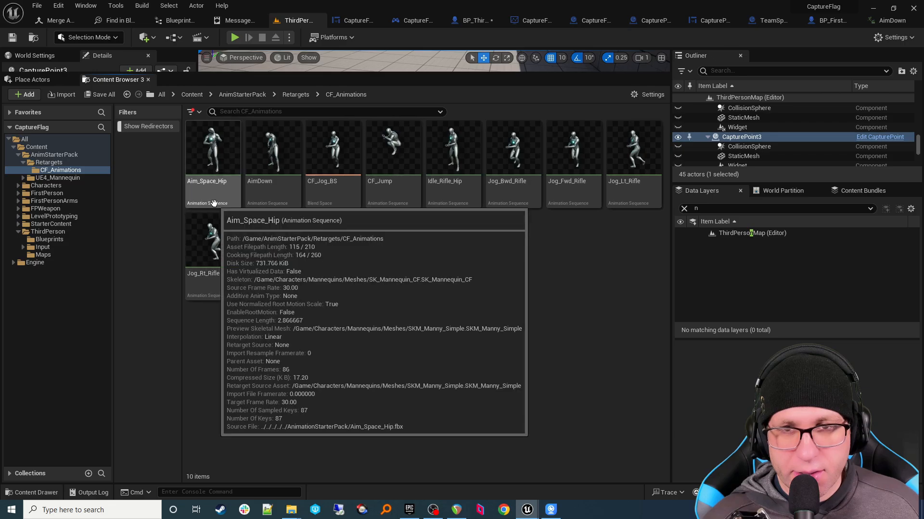
right_click(215, 202)
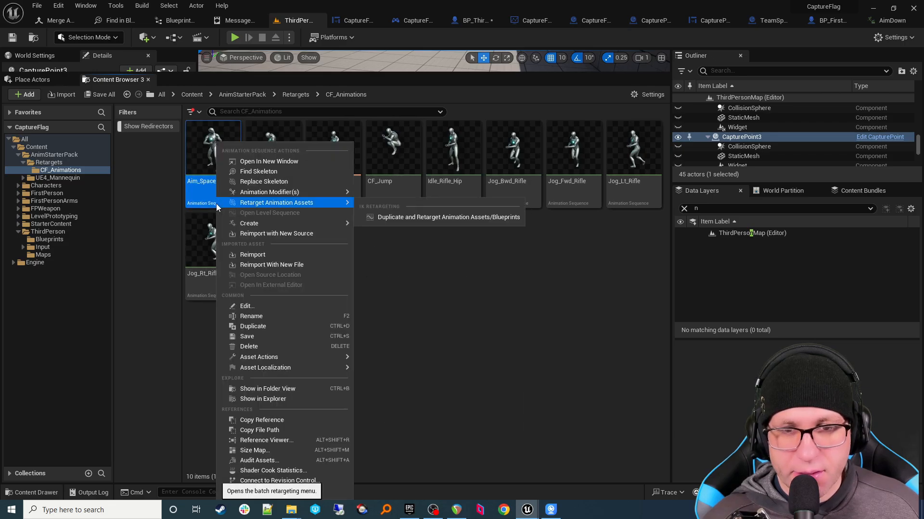
click(292, 326)
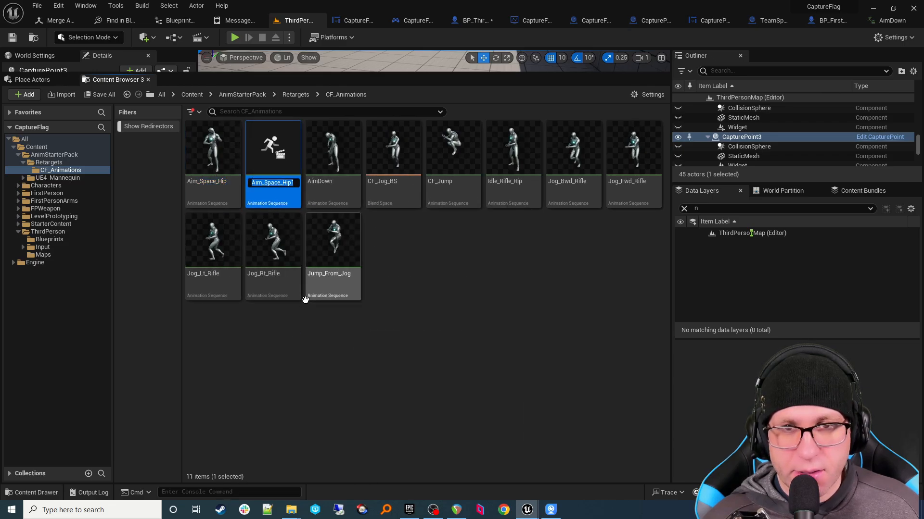
text(AimUp)
key(Return)
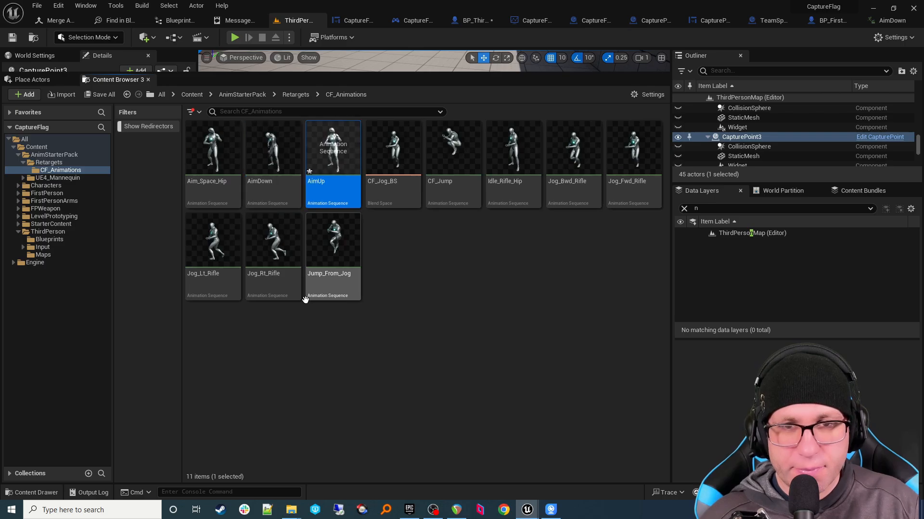
double_click(326, 187)
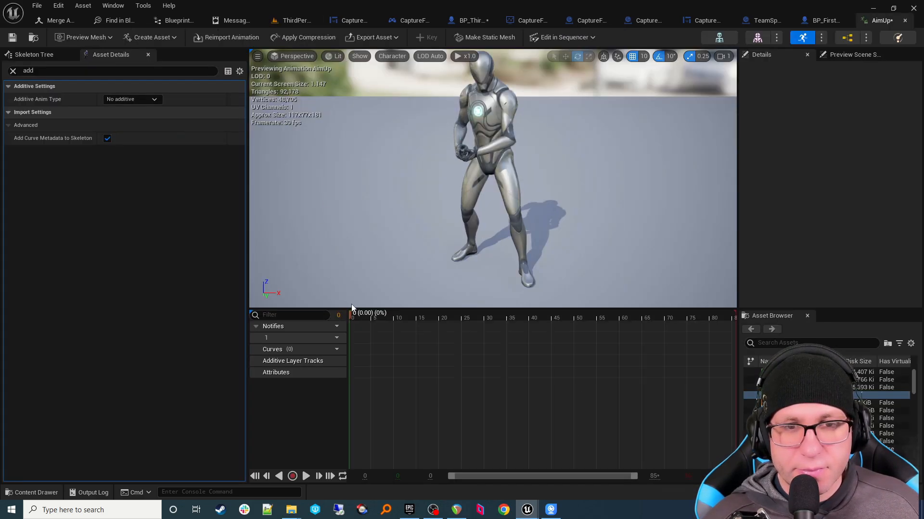
Step: Trim AimUp to a single pose by removing frames up to 9, then all later frames
click(395, 313)
drag(395, 309, 393, 308)
right_click(394, 311)
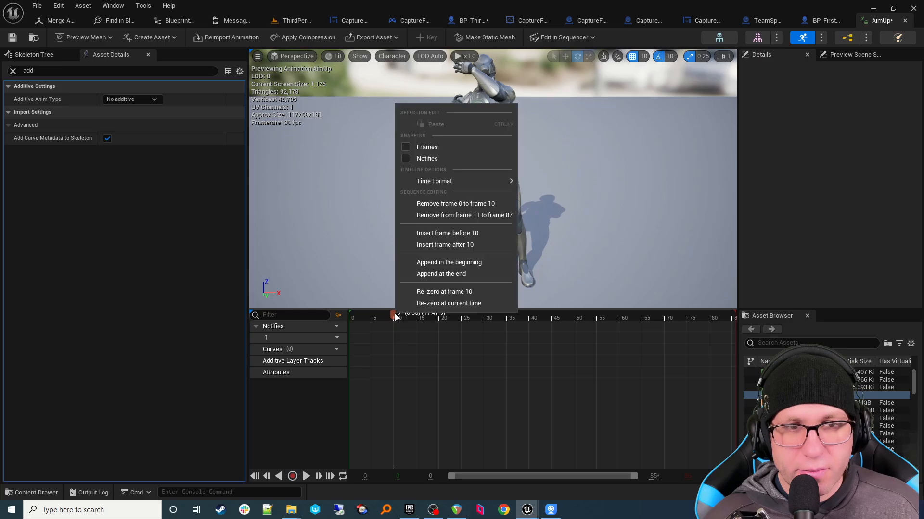
click(449, 204)
right_click(351, 317)
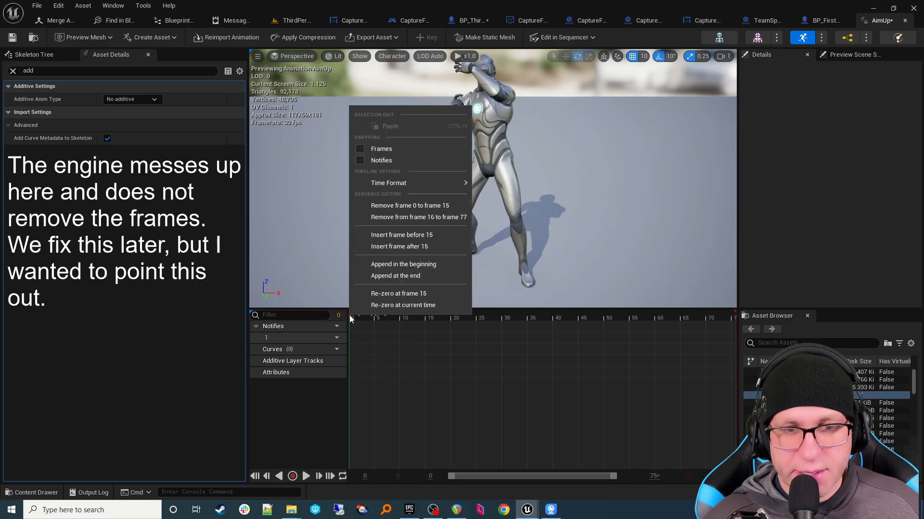
click(403, 218)
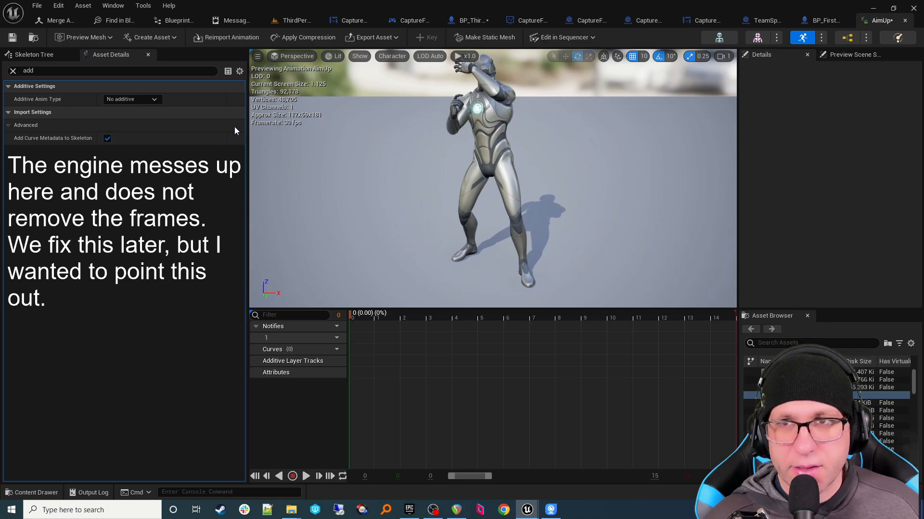
Step: Set AimUp to Mesh Space additive with a selected Idle_Rifle_Hip frame as base pose
click(123, 99)
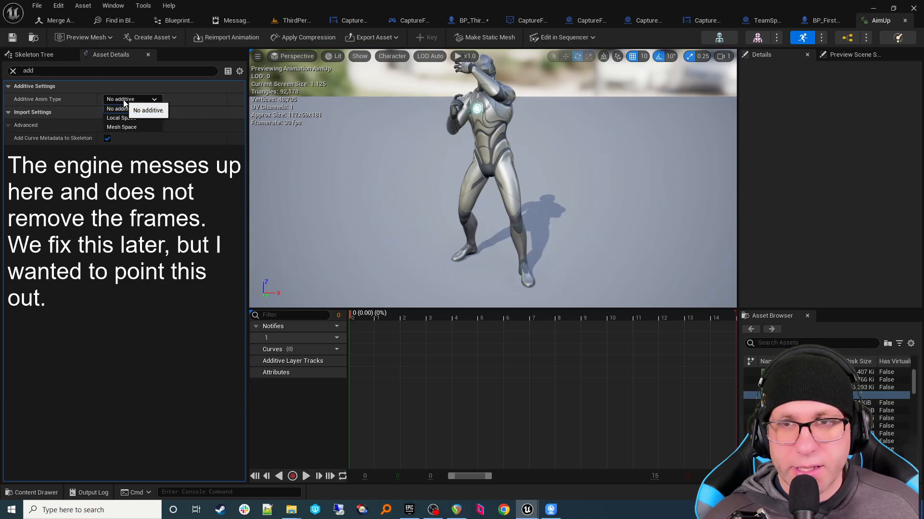
click(134, 126)
click(142, 113)
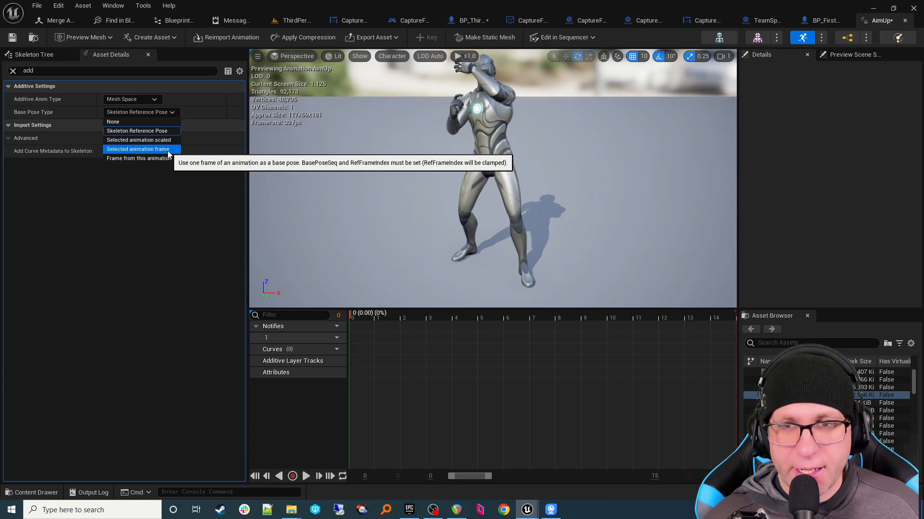
click(167, 150)
click(164, 127)
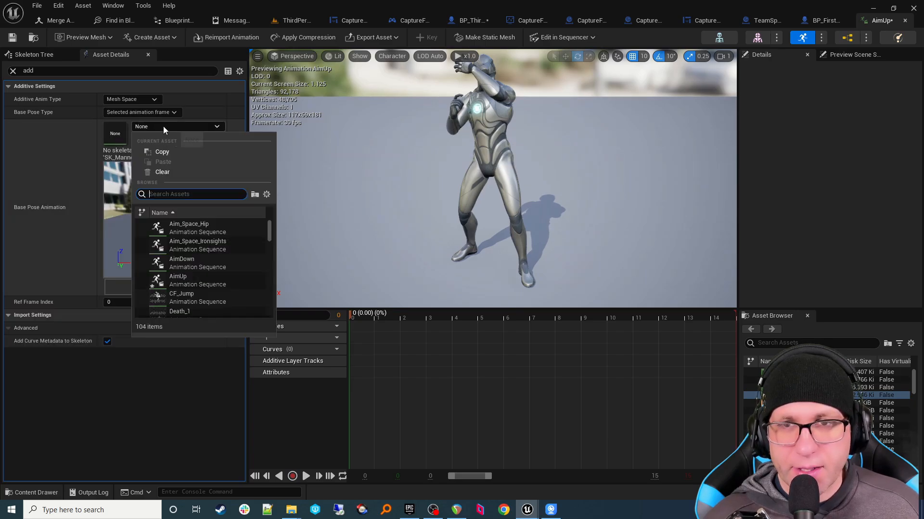
text(idler)
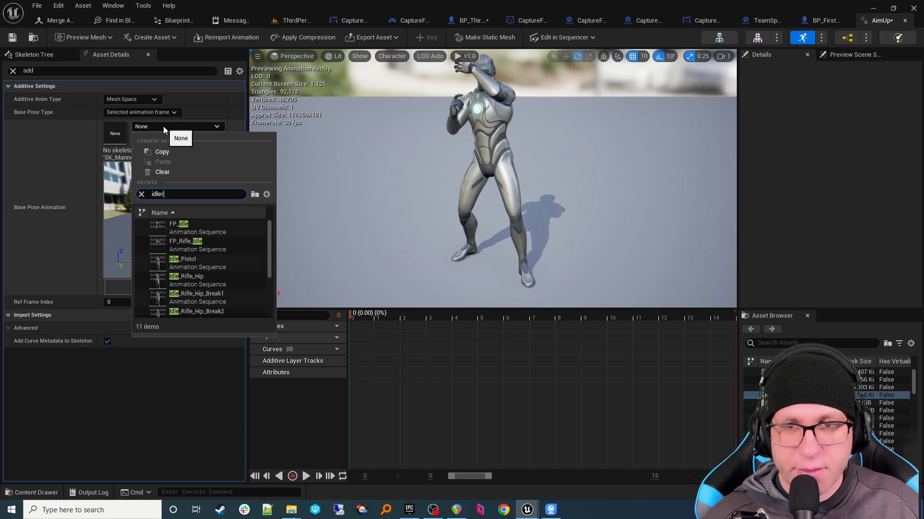
key(BackSpace)
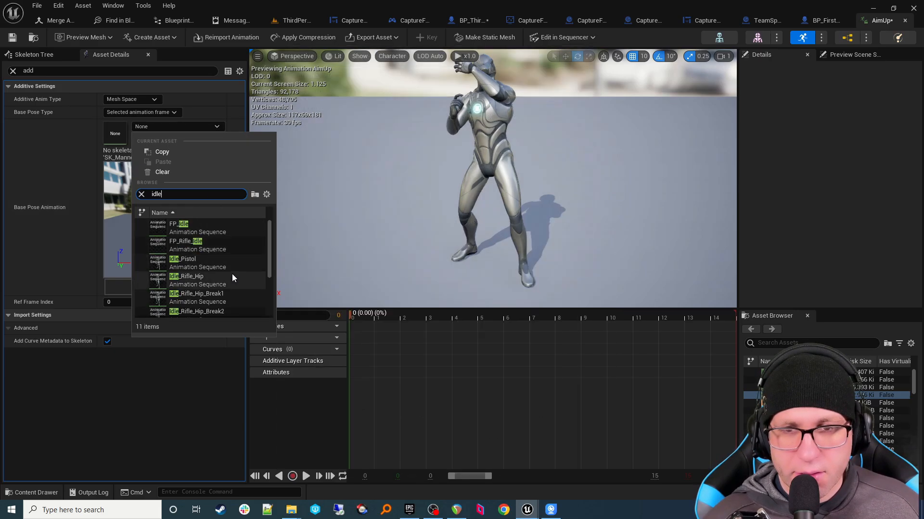
click(202, 278)
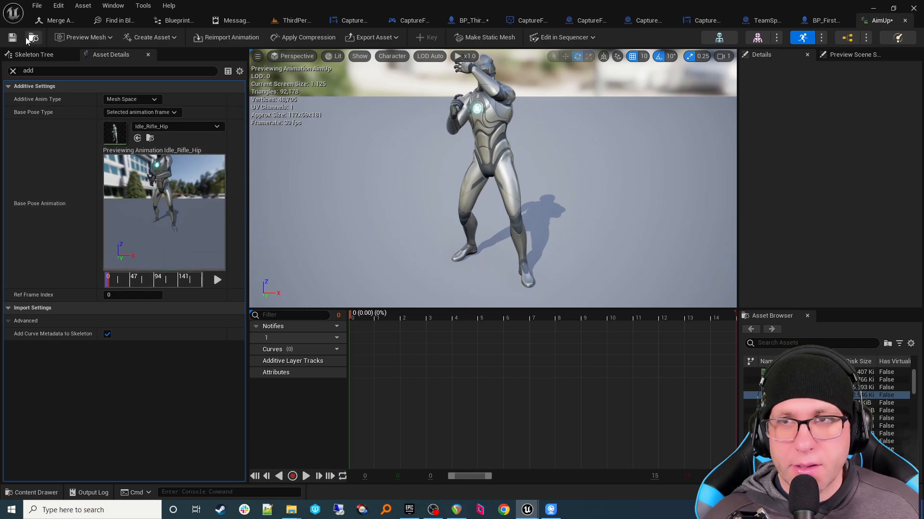
click(301, 24)
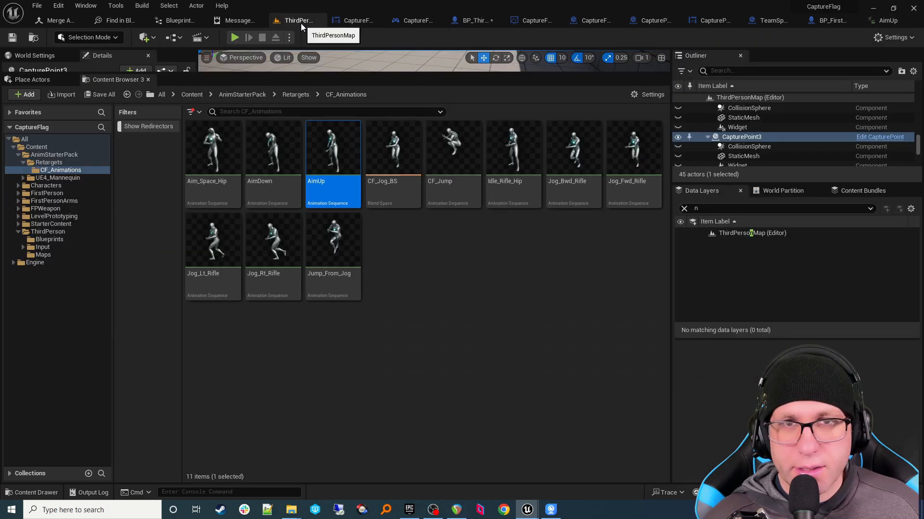
Step: Duplicate the Aim_Space_Hip animation, name the copy 'Aim', and open it in the animation editor
right_click(203, 184)
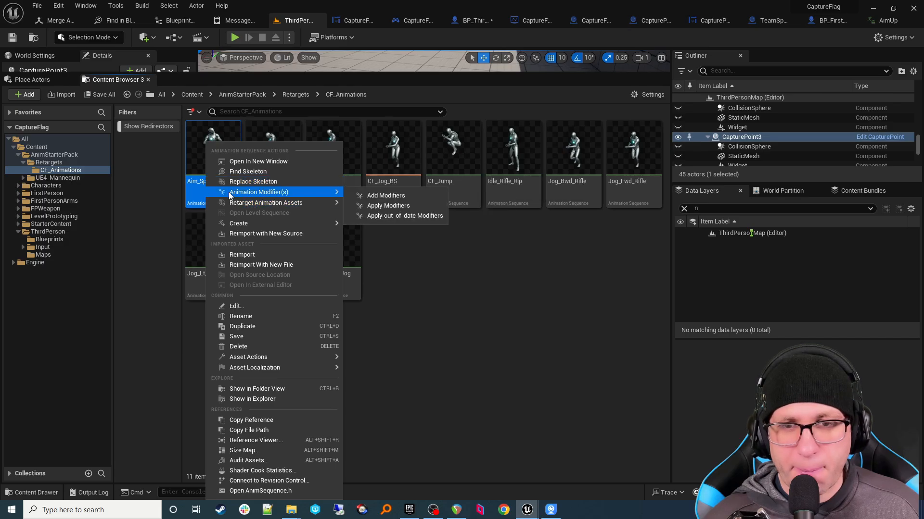
mouse_move(238, 223)
click(457, 338)
right_click(236, 202)
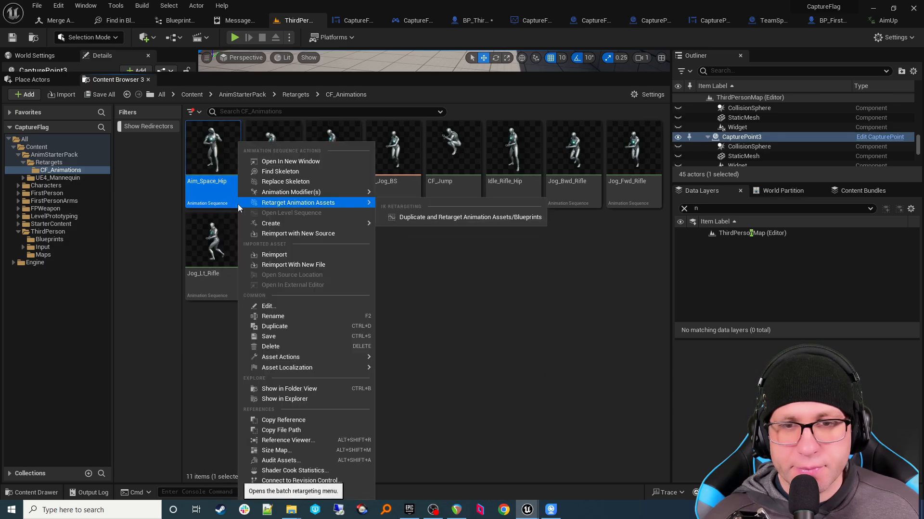
click(295, 322)
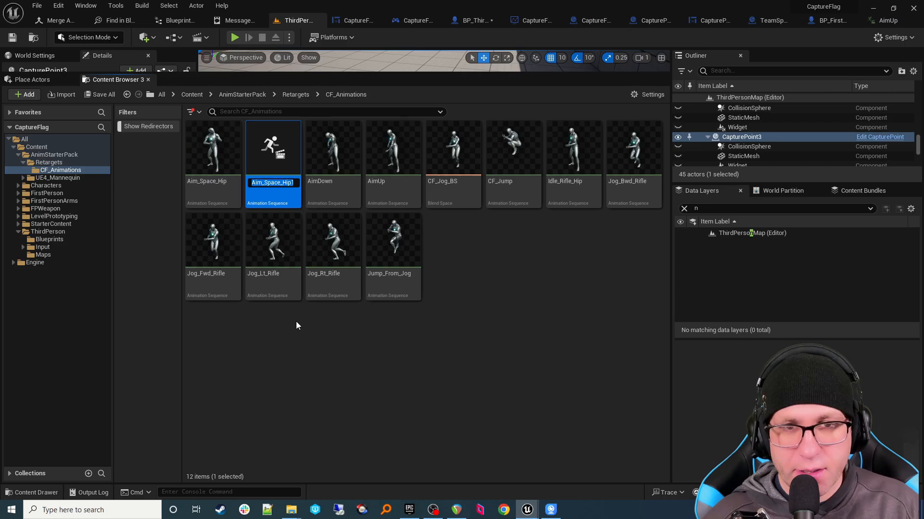
text(Aim)
key(Return)
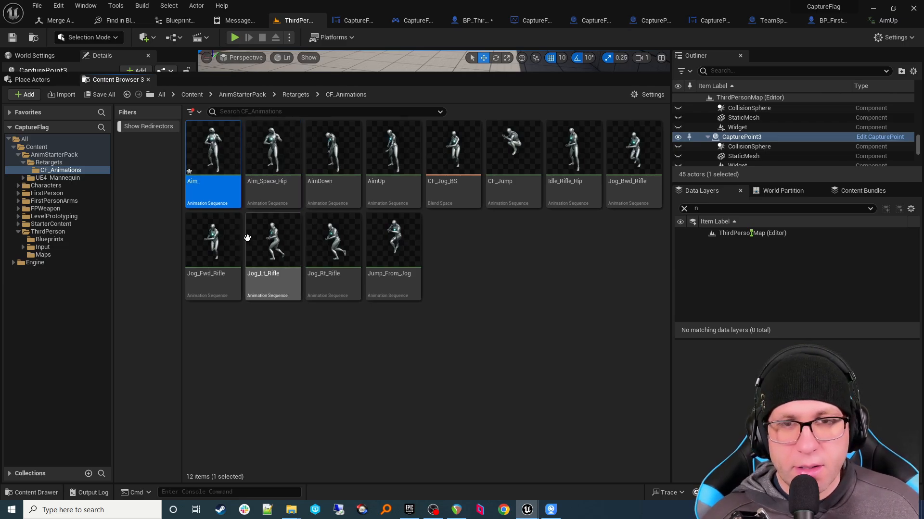
double_click(215, 194)
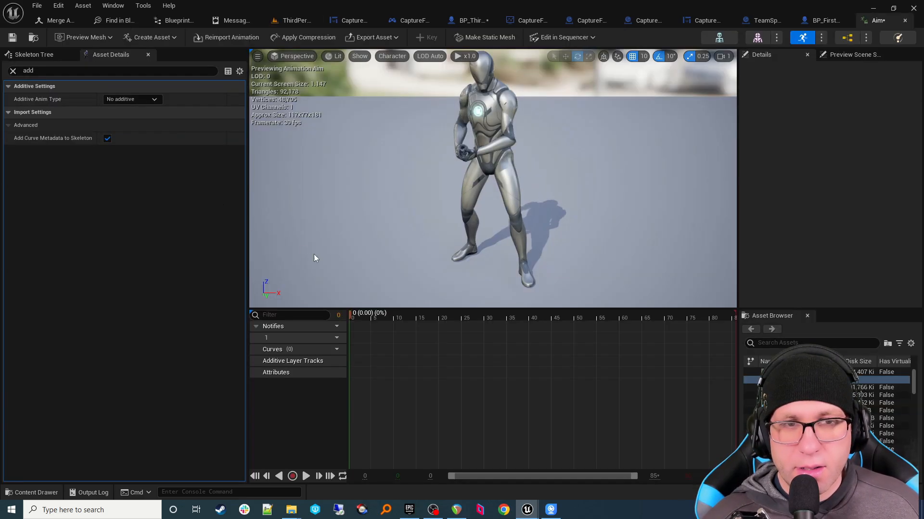
Step: Trim Aim to frame 0 by removing frames 1 to 87, and set its additive type to Mesh Space
right_click(352, 314)
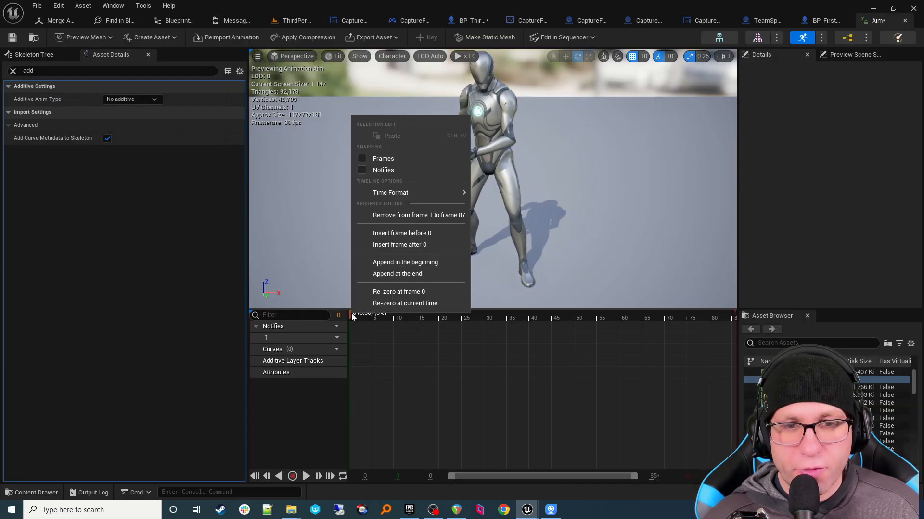
click(412, 218)
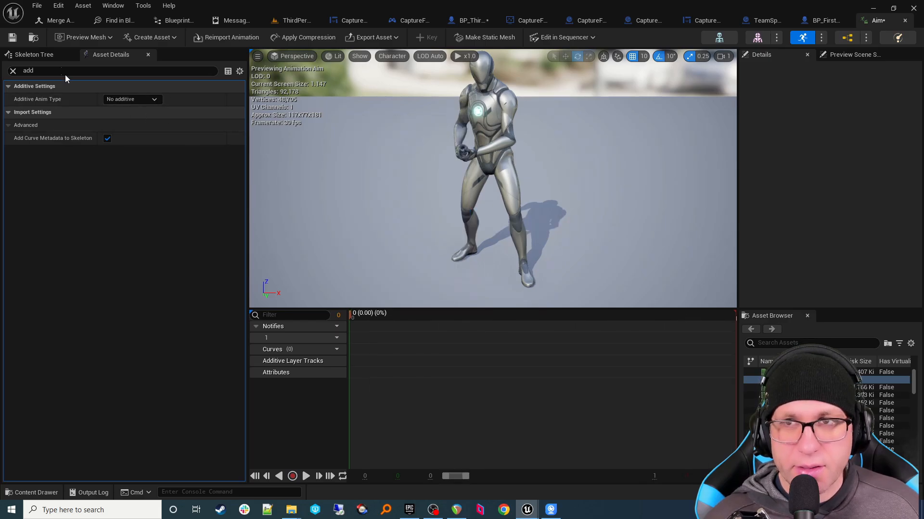
click(115, 99)
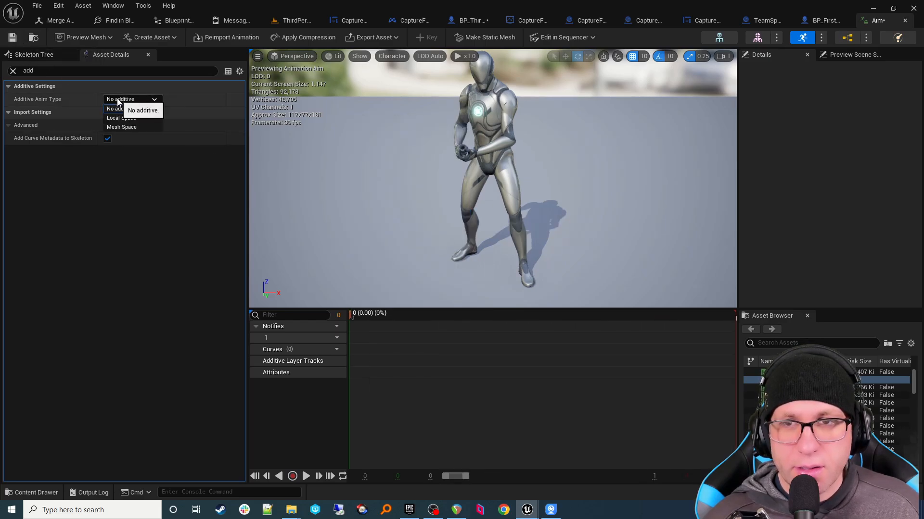
click(136, 122)
Step: Use an Idle_Rifle_Hip animation frame as the base pose, save Aim, and return to the level
click(141, 113)
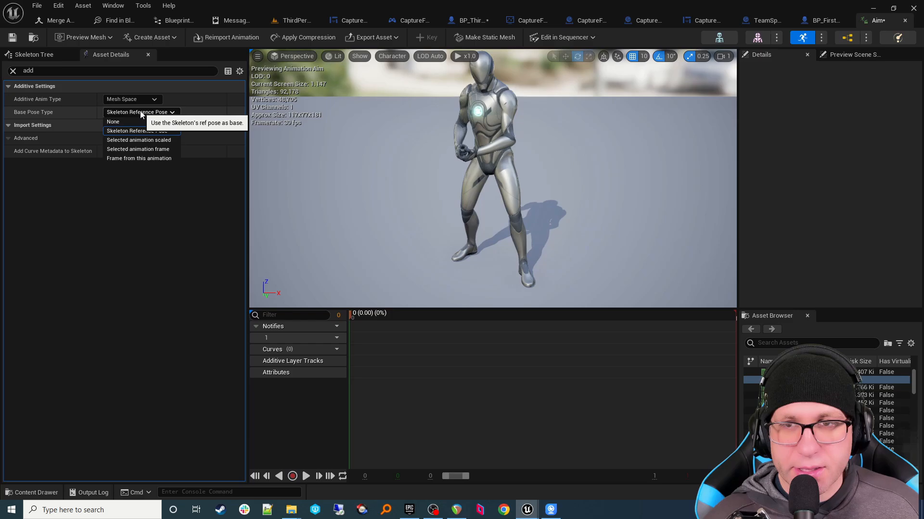
click(144, 150)
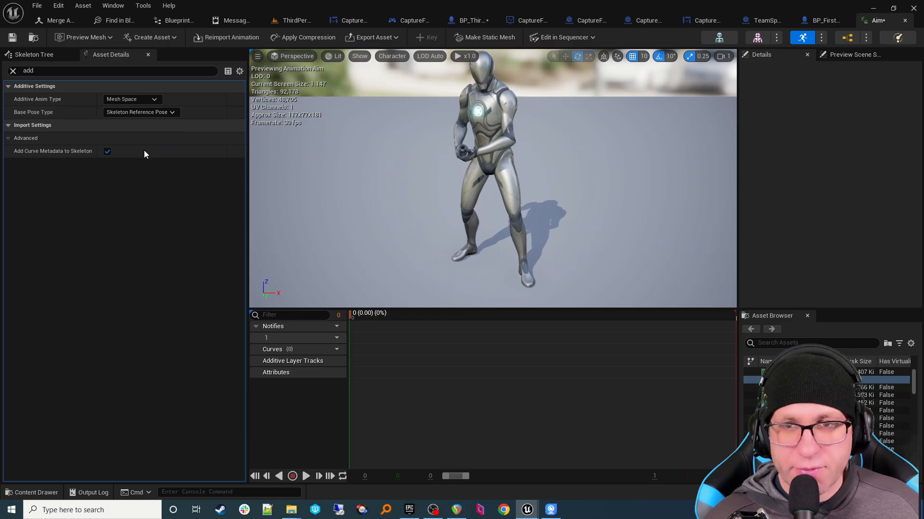
click(160, 127)
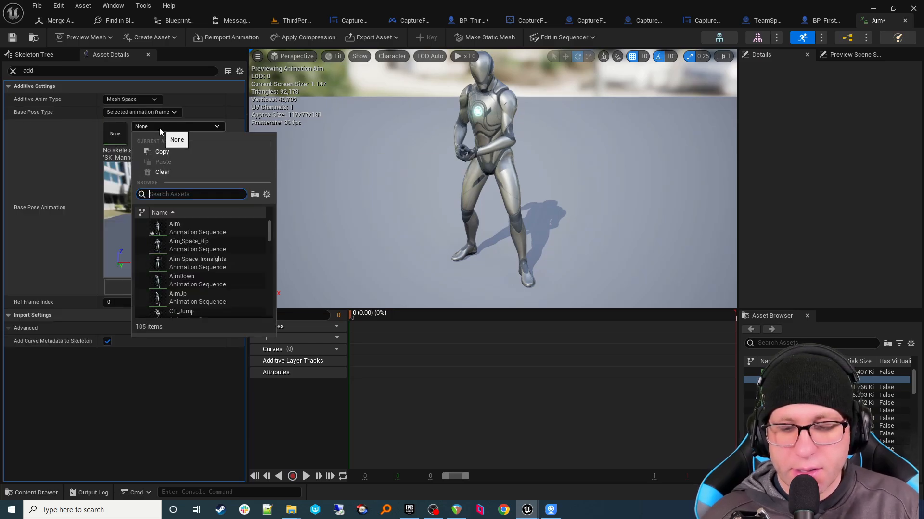
text(idle)
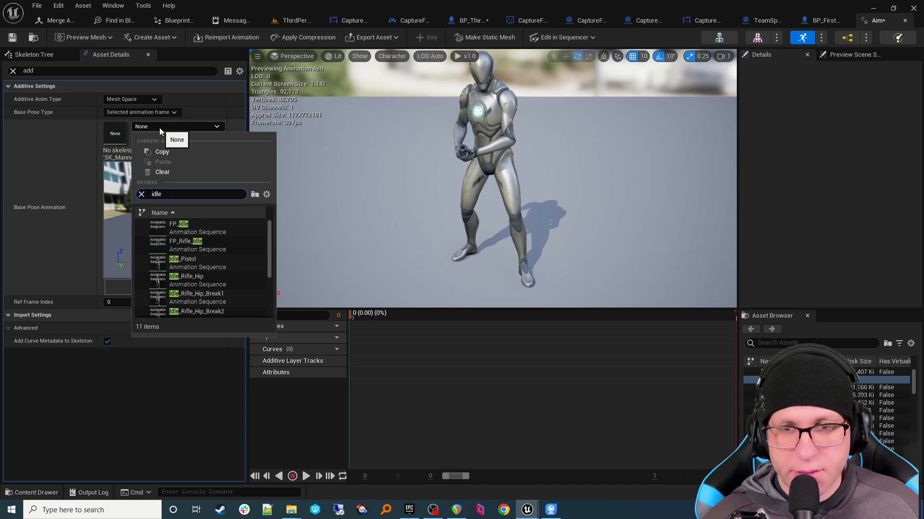
click(205, 278)
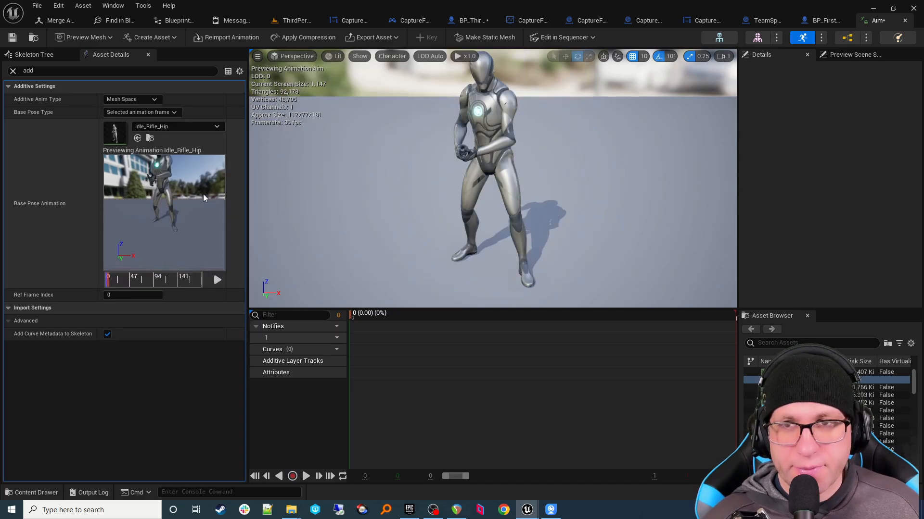
click(13, 37)
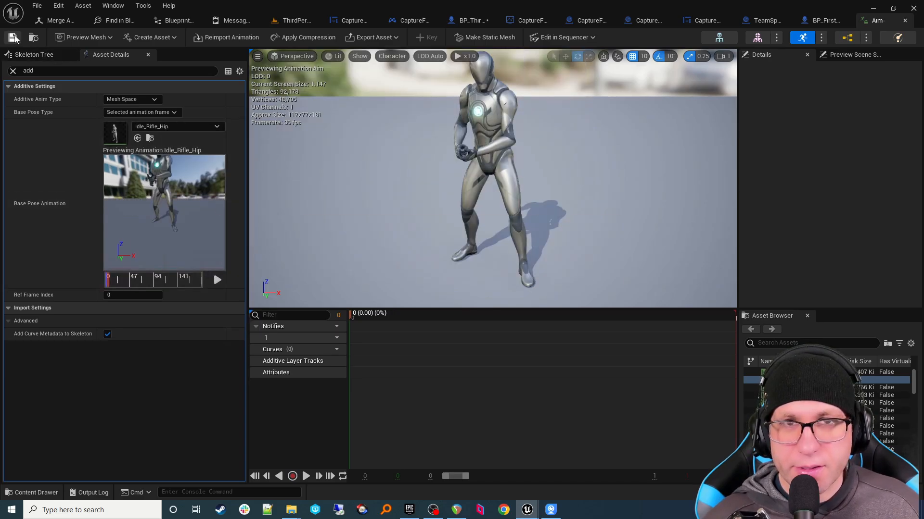
click(300, 24)
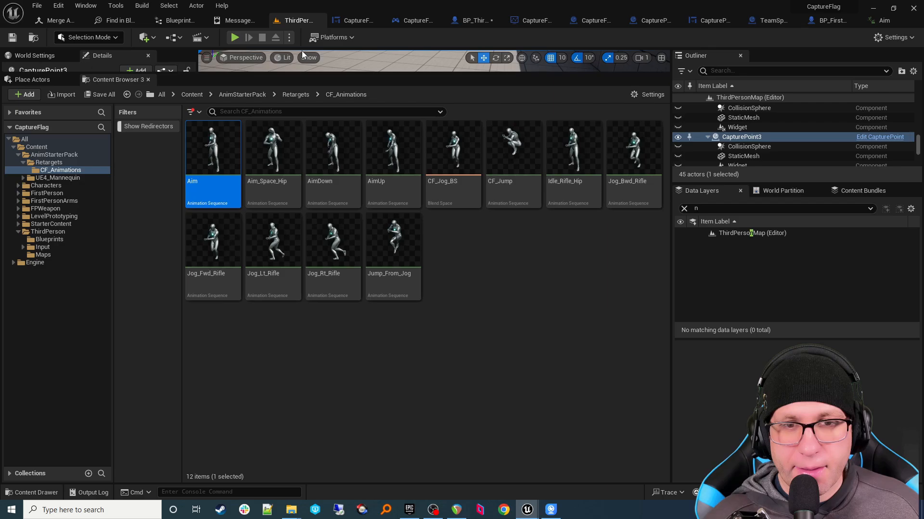
Step: Add an Aim Offset using the SK_Mannequin_CF skeleton, name it CF_AimOffset_, and open it
right_click(465, 233)
mouse_move(476, 311)
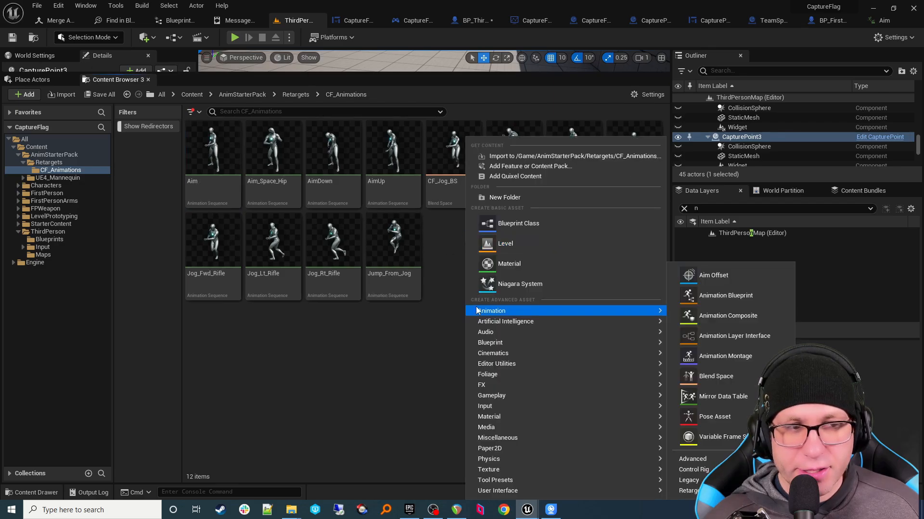
right_click(214, 338)
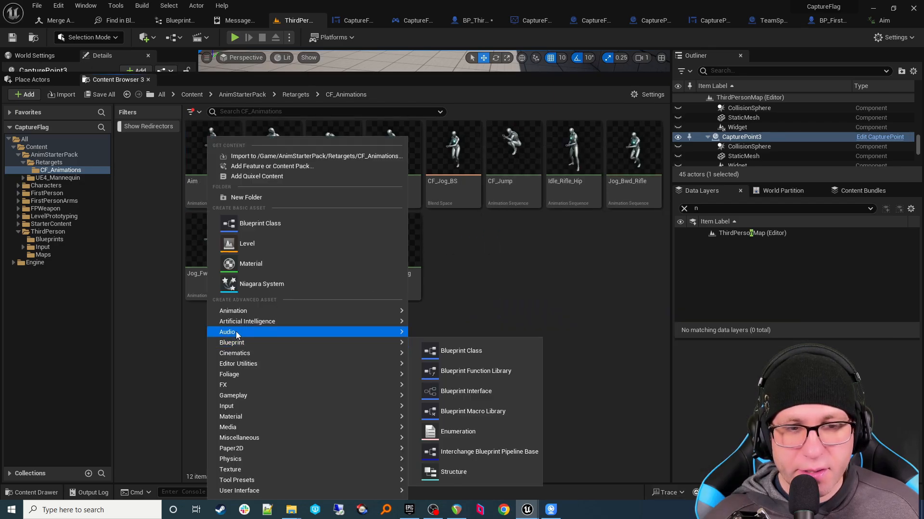
mouse_move(243, 316)
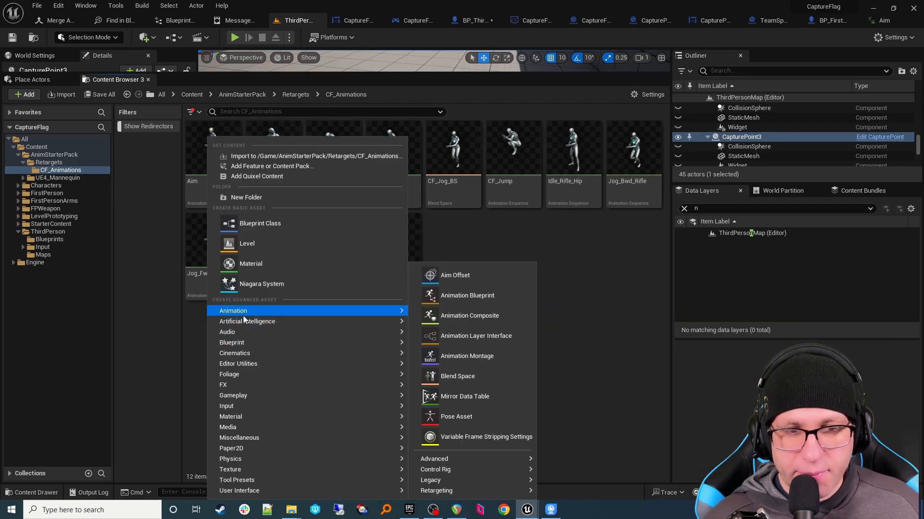
click(478, 278)
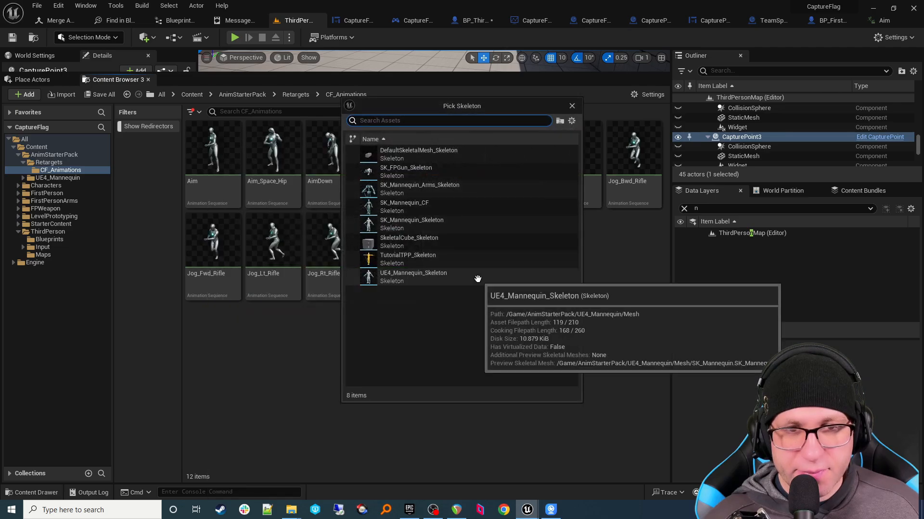
click(422, 207)
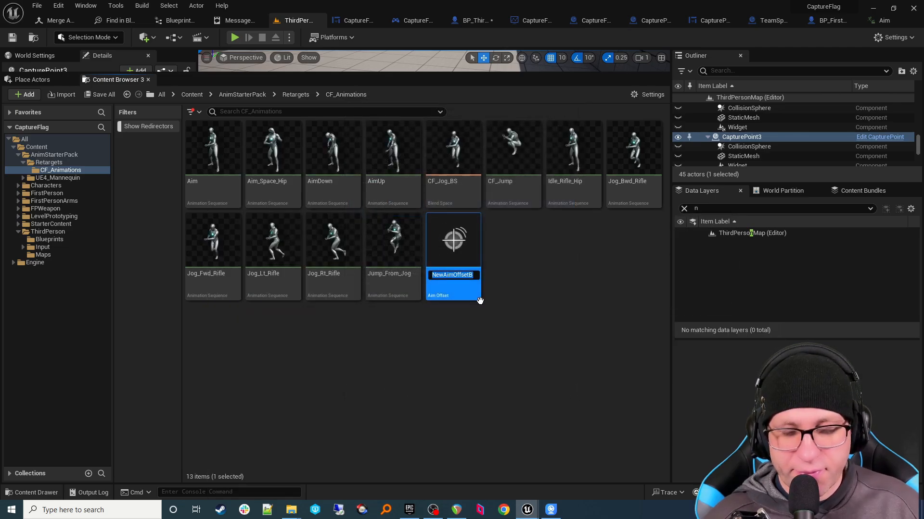
text(C)
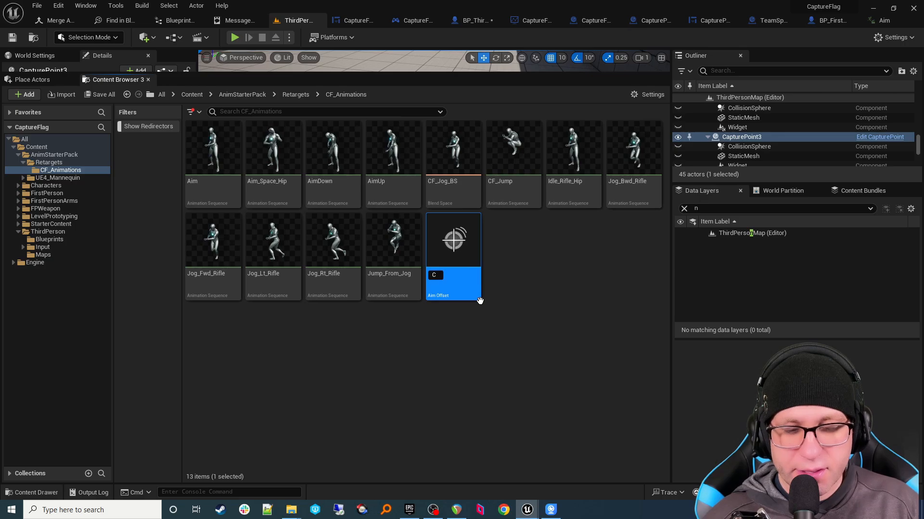
text(F_AimO)
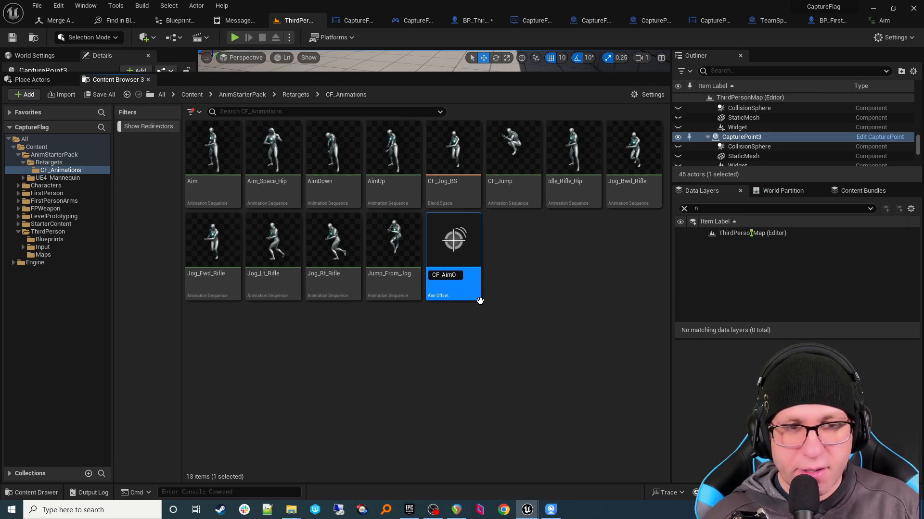
text(ffset_)
key(Return)
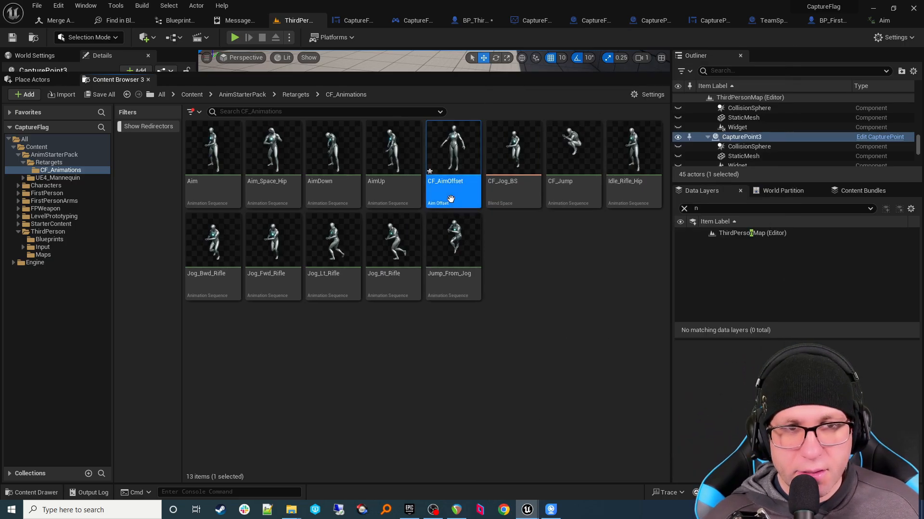
double_click(450, 197)
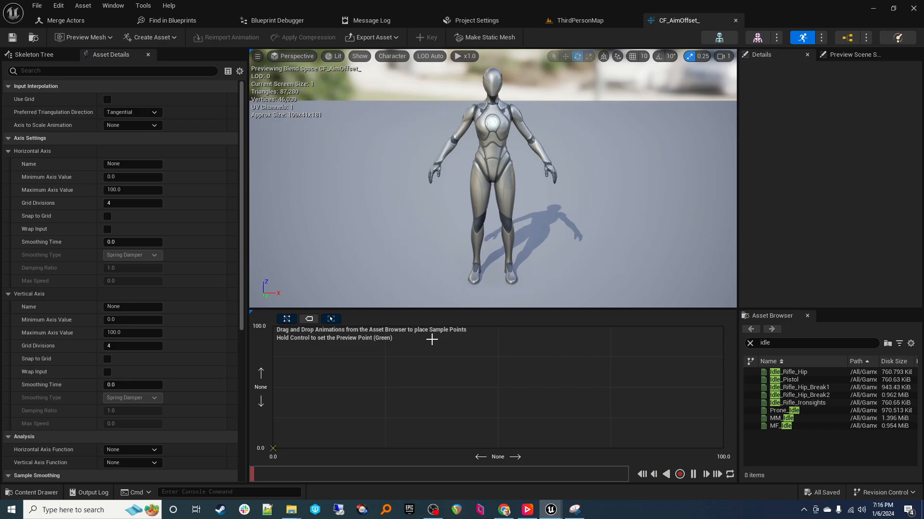
Step: Enter 'Yaw' as the Horizontal Axis name under Axis Settings
click(125, 163)
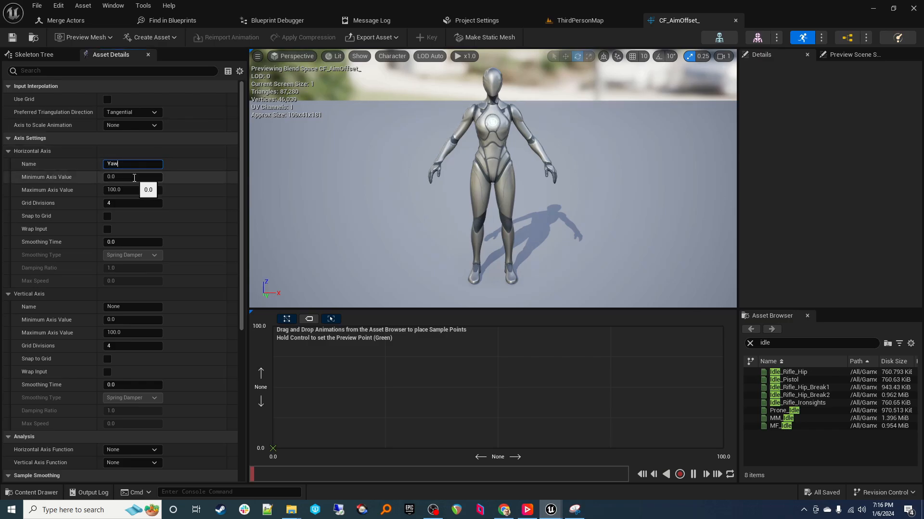
click(135, 178)
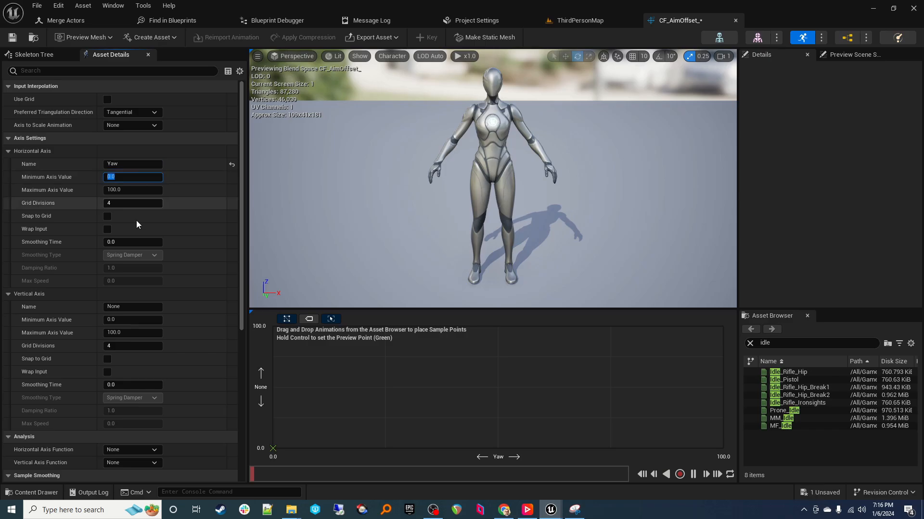
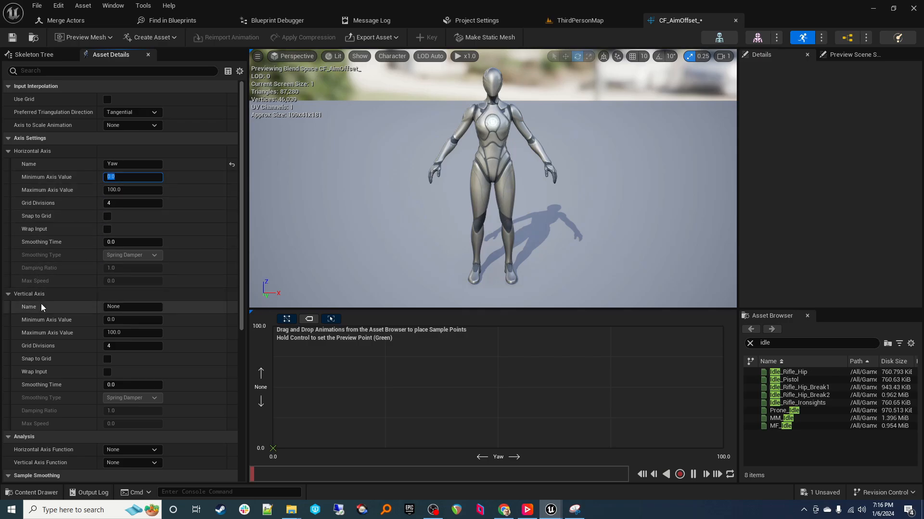
Step: Name the vertical axis 'Pitch' with a minimum of -90 and a maximum of 90
click(105, 307)
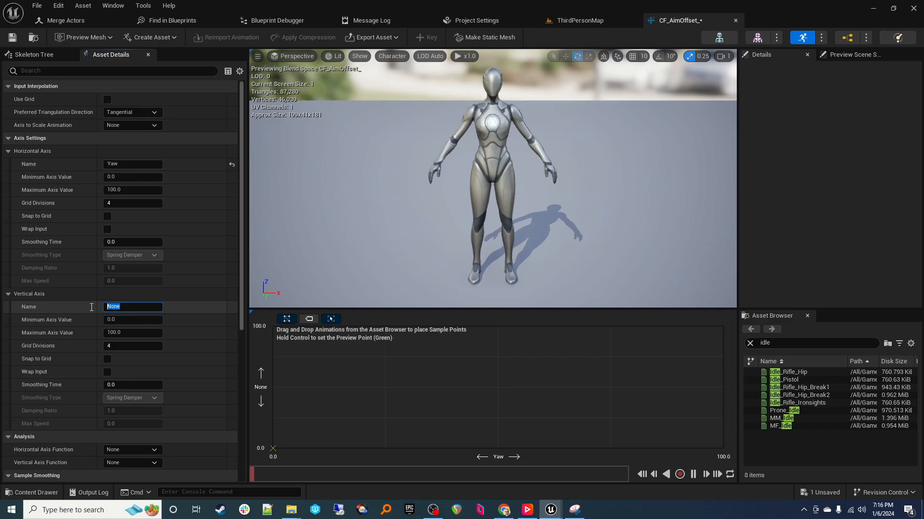
text(Pitch)
key(Tab)
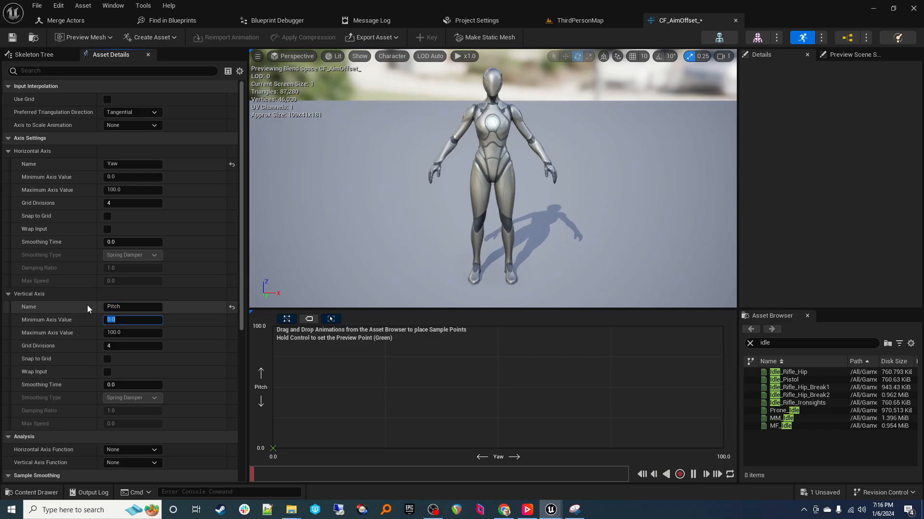
text(-90)
key(Tab)
text(90)
key(Tab)
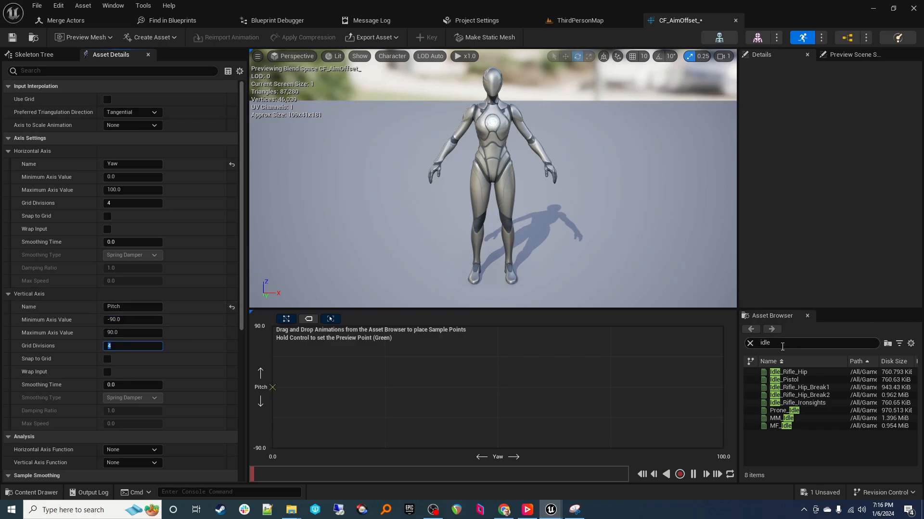
click(782, 346)
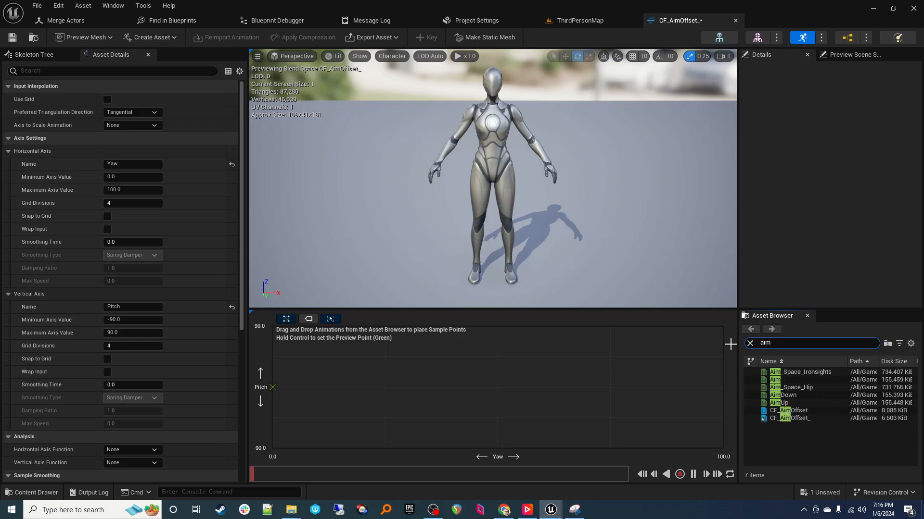
Step: Place AimUp at the top and AimDown at the bottom of the grid, both at Yaw 0
click(793, 404)
drag(796, 405, 268, 325)
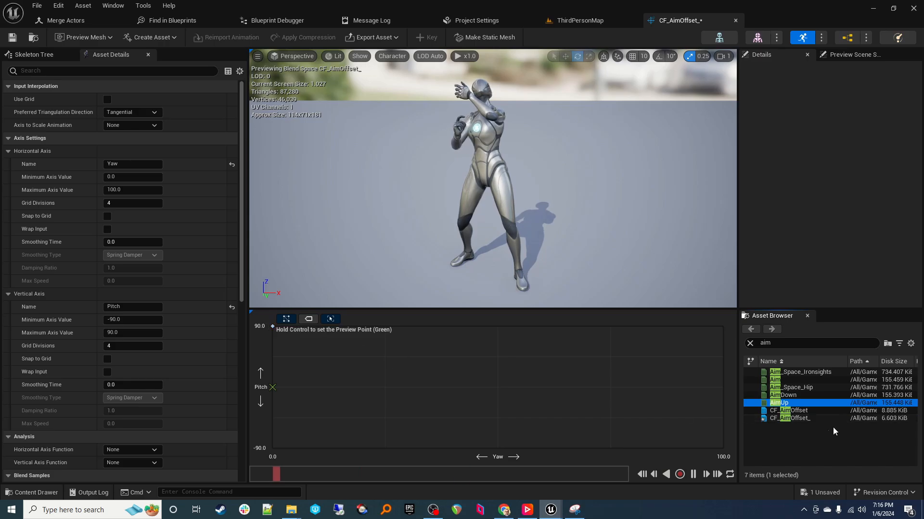
click(786, 394)
drag(784, 394, 268, 450)
drag(272, 326, 272, 327)
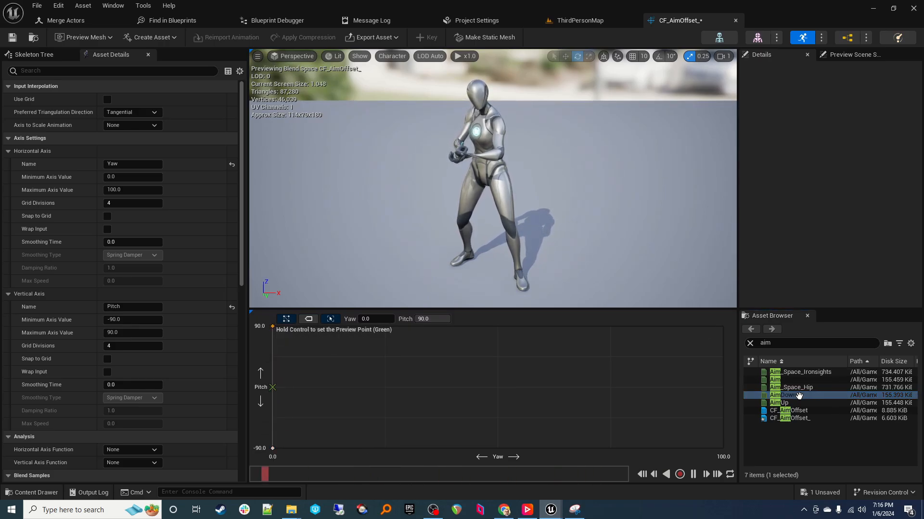
Step: Place Aim at the grid centre with its Pitch set to exactly 0
click(782, 379)
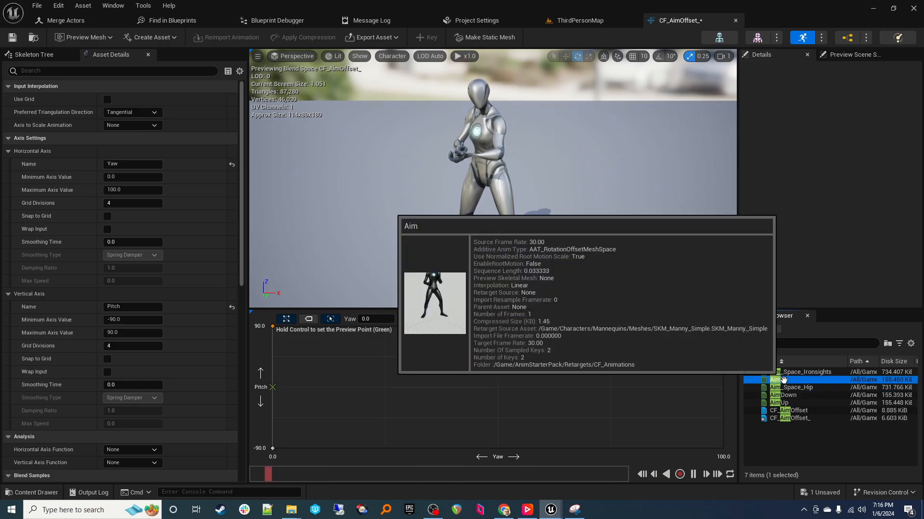
drag(782, 380, 273, 387)
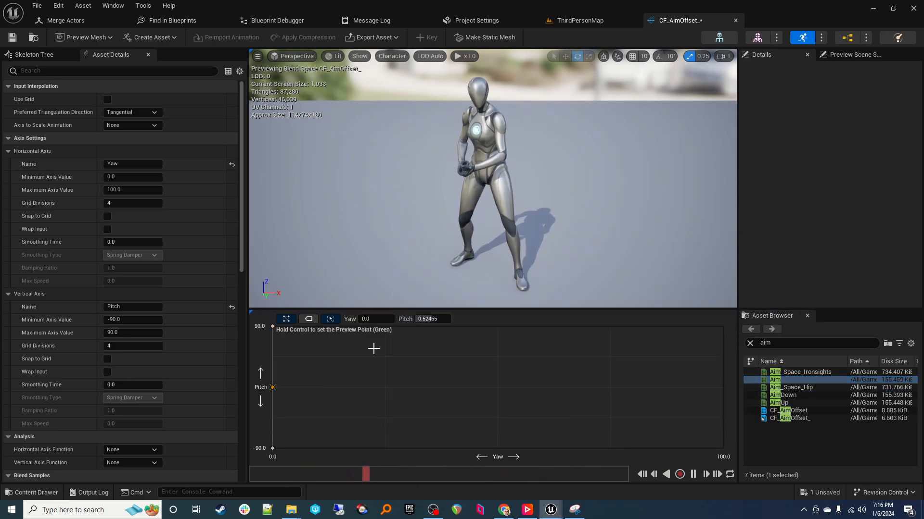
click(431, 319)
text(0)
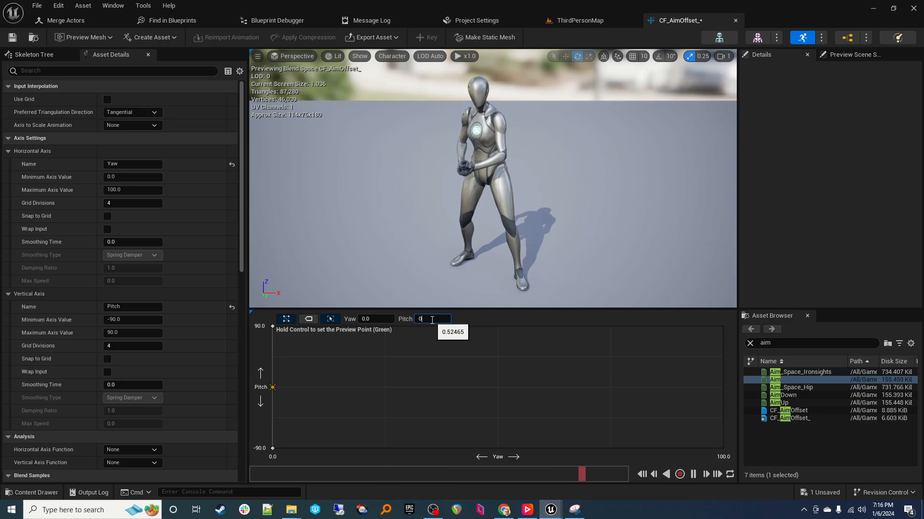
key(Return)
Step: Check that the AimUp and AimDown samples sit at Pitch 90 and -90
click(273, 326)
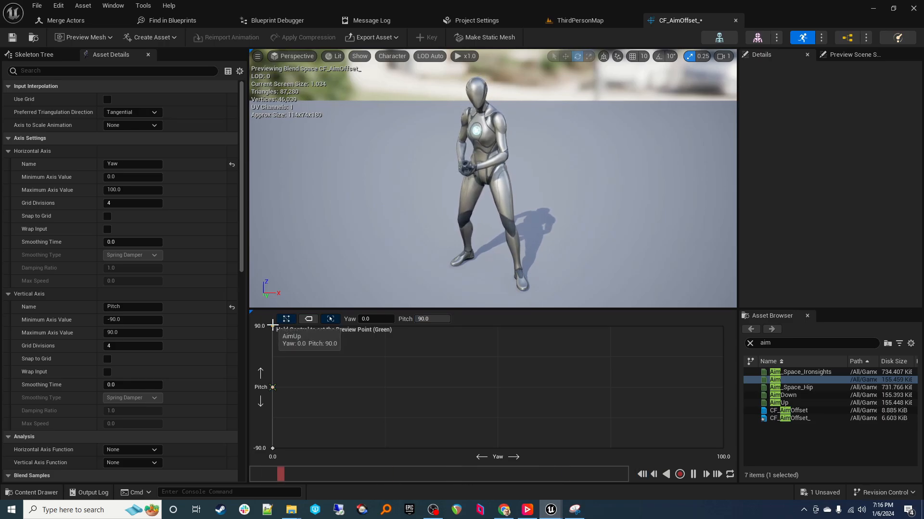
click(272, 448)
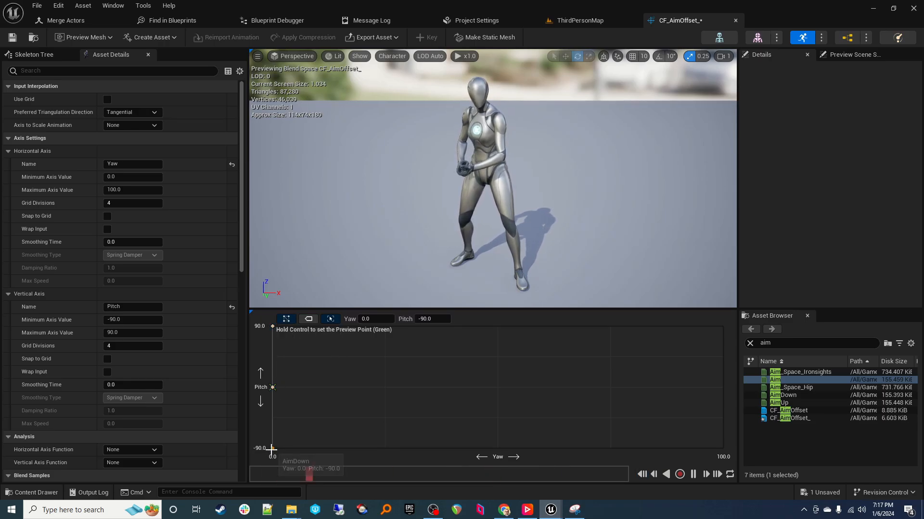
right_drag(407, 215, 415, 187)
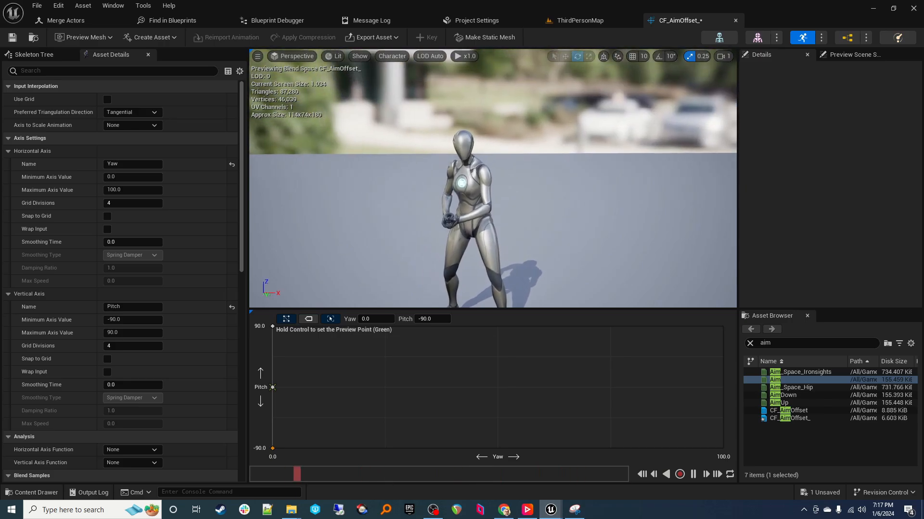
click(131, 71)
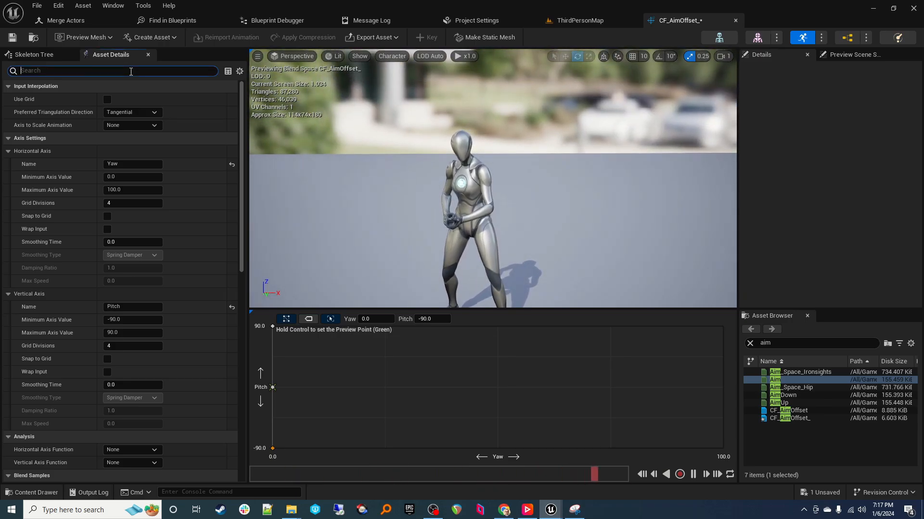
Step: Filter Asset Details by 'base', set Preview Base Pose to Idle_Rifle_Hip, then clear the filter
text(base)
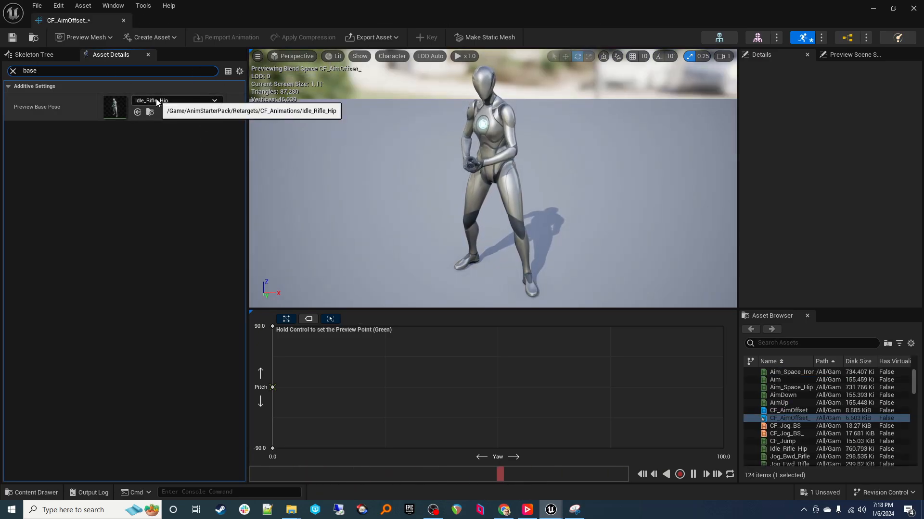
click(13, 71)
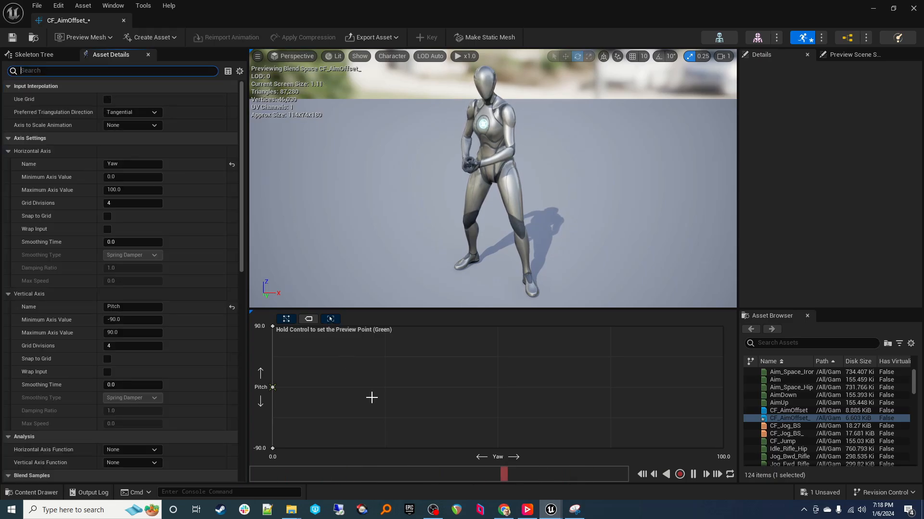